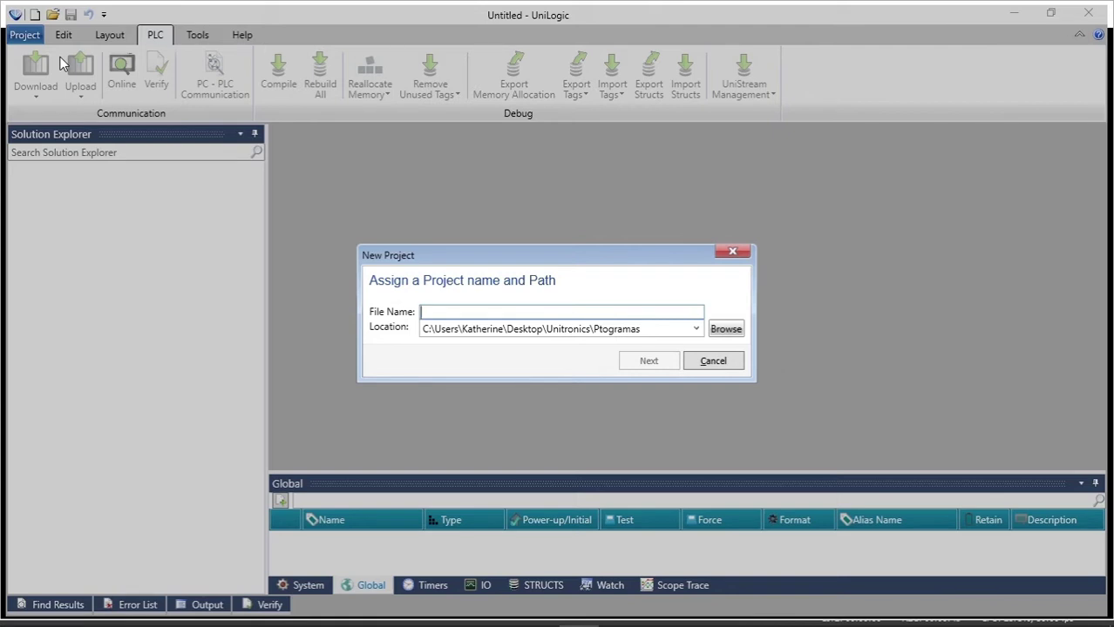
Step: Create a new project named Unitronics with the modular USP-104-B10 controller
{"action": "type", "text": "Unitron"}
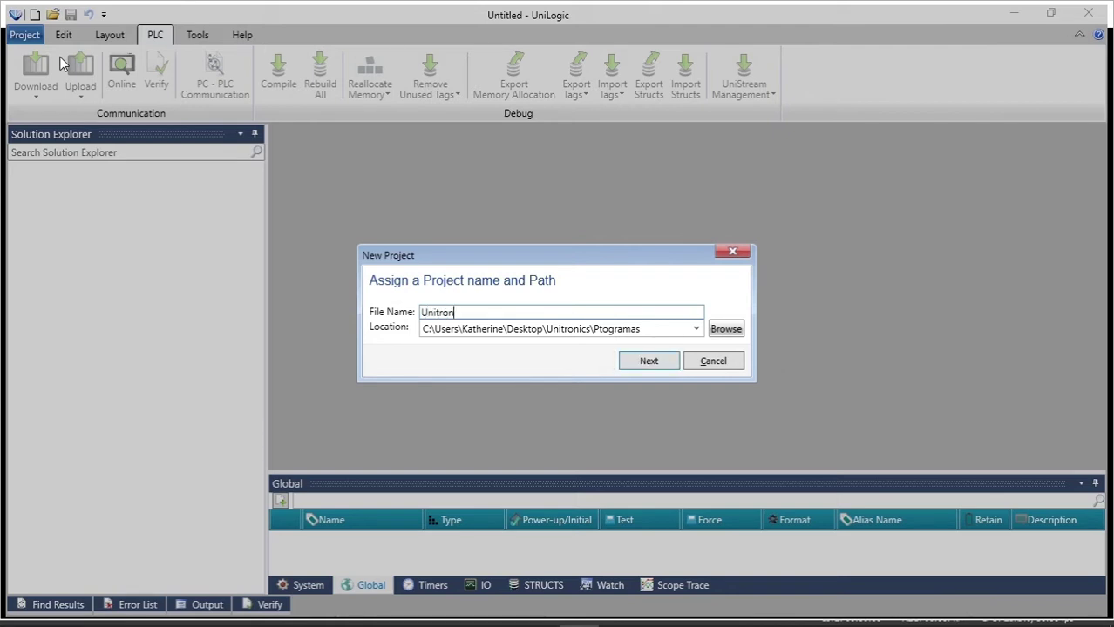
{"action": "type", "text": "ics"}
{"action": "key", "text": "Return"}
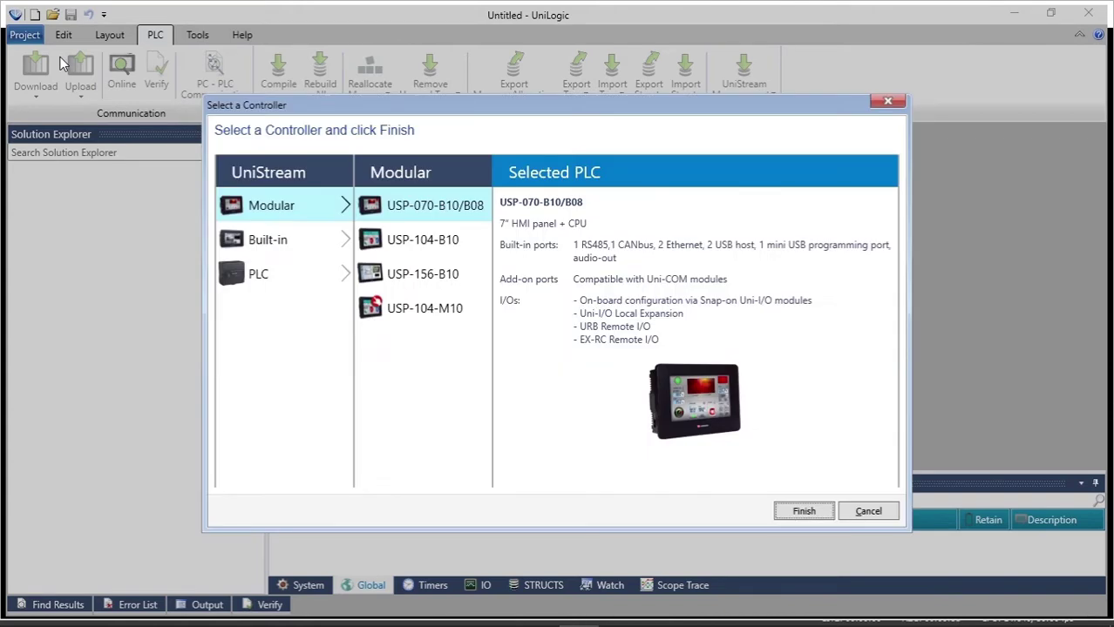
{"action": "left_click", "coordinate": [421, 245]}
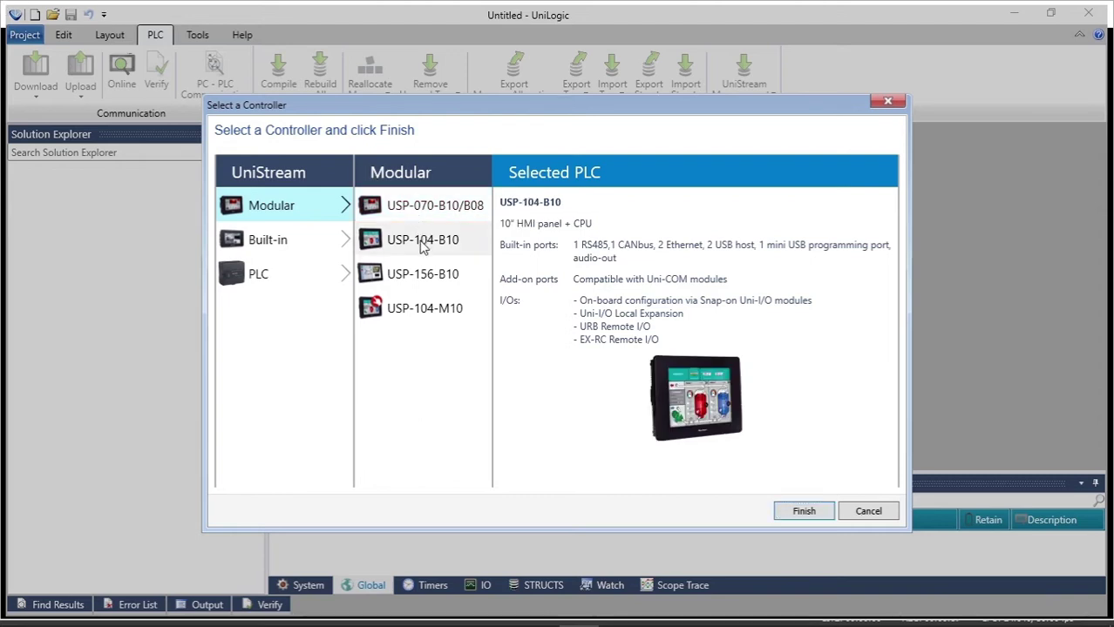
{"action": "left_click", "coordinate": [420, 245]}
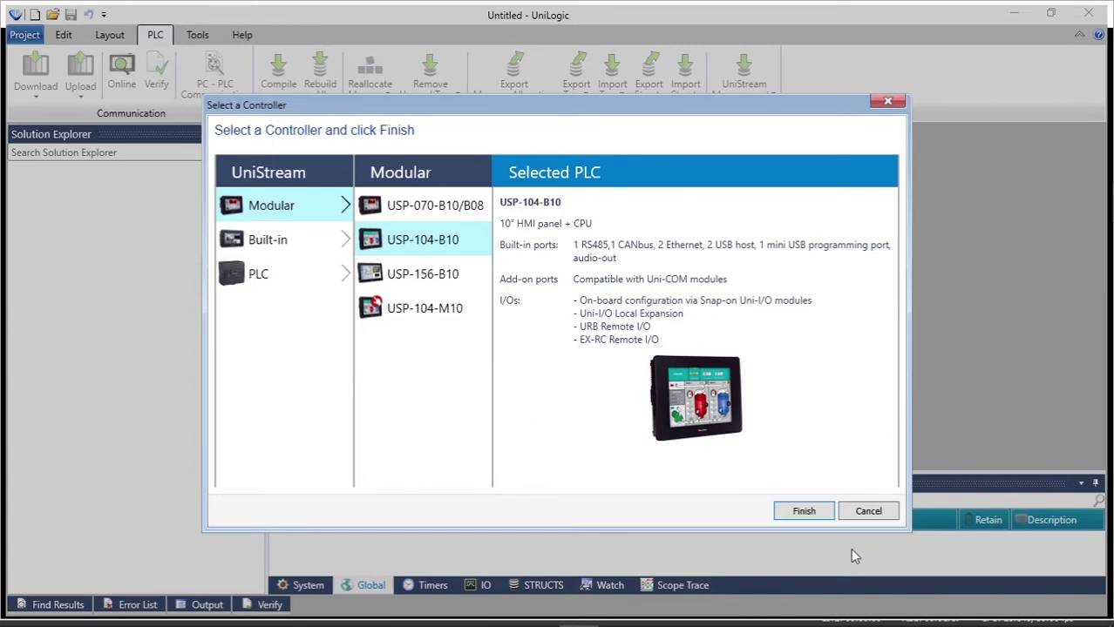
{"action": "left_click", "coordinate": [804, 512]}
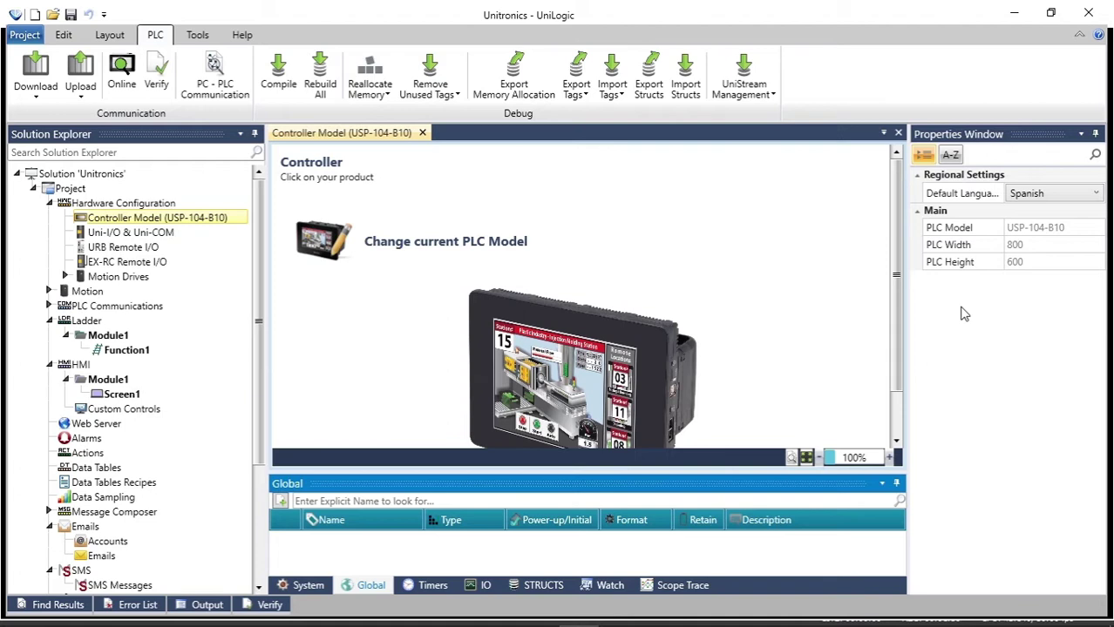
Step: Review the alternative PLC models and the available default languages for the controller, keeping the current selections
{"action": "left_click", "coordinate": [465, 244]}
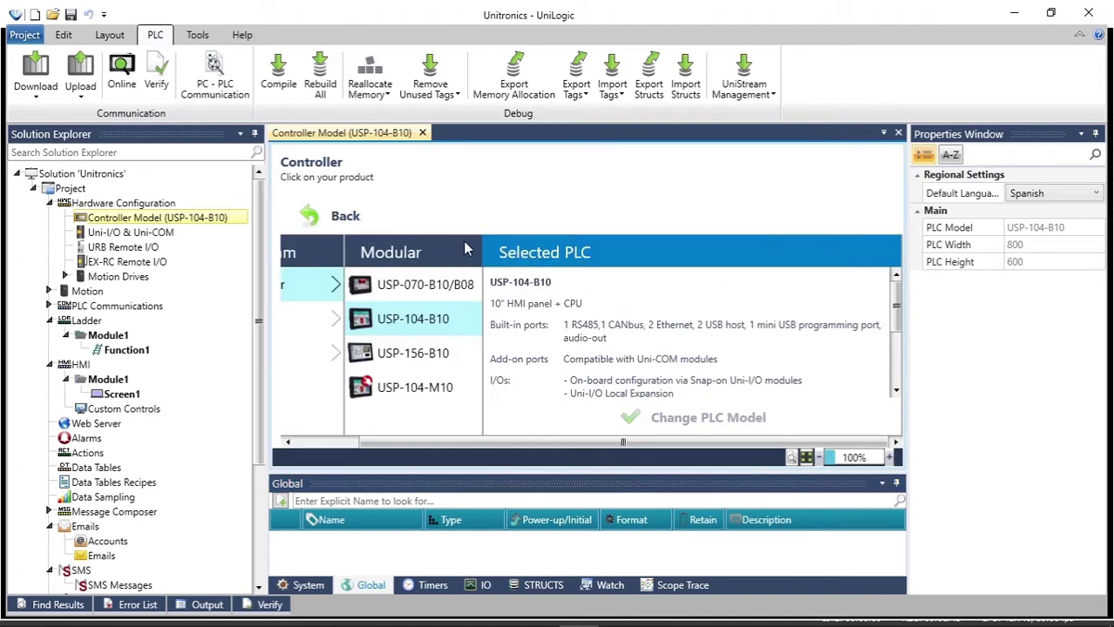
{"action": "left_click", "coordinate": [338, 218]}
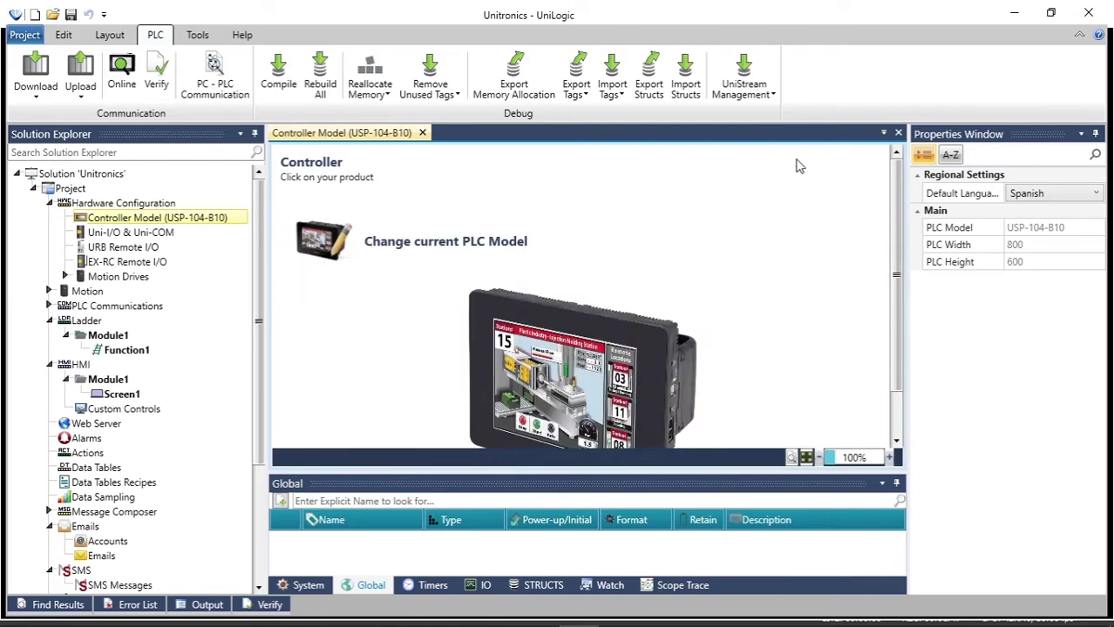
{"action": "left_click", "coordinate": [1077, 197]}
{"action": "left_click", "coordinate": [1077, 199]}
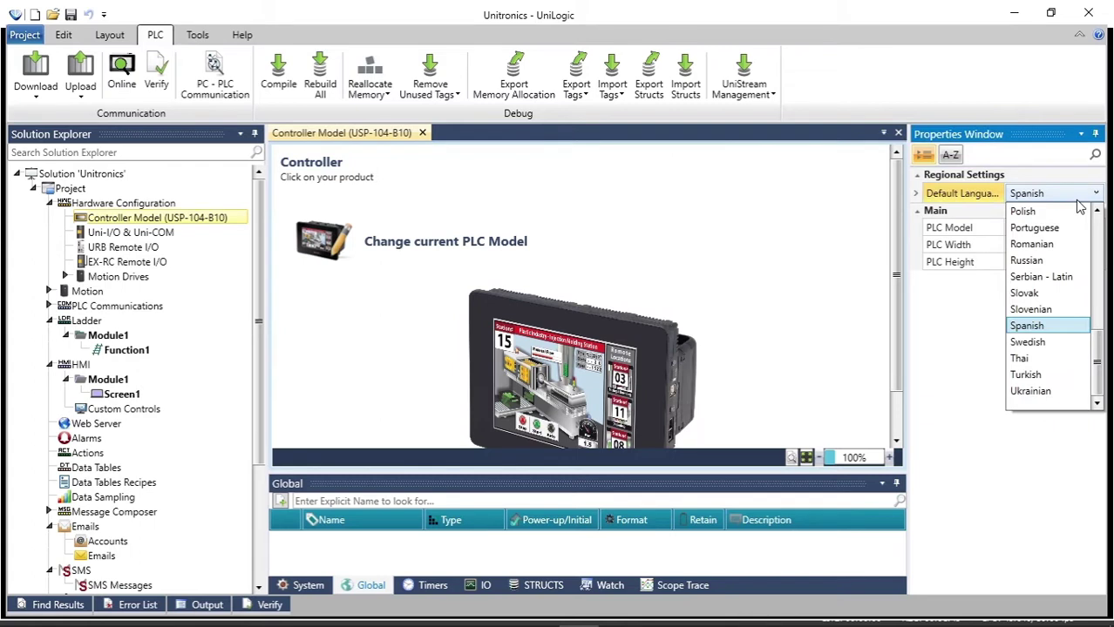
{"action": "left_click", "coordinate": [1077, 200]}
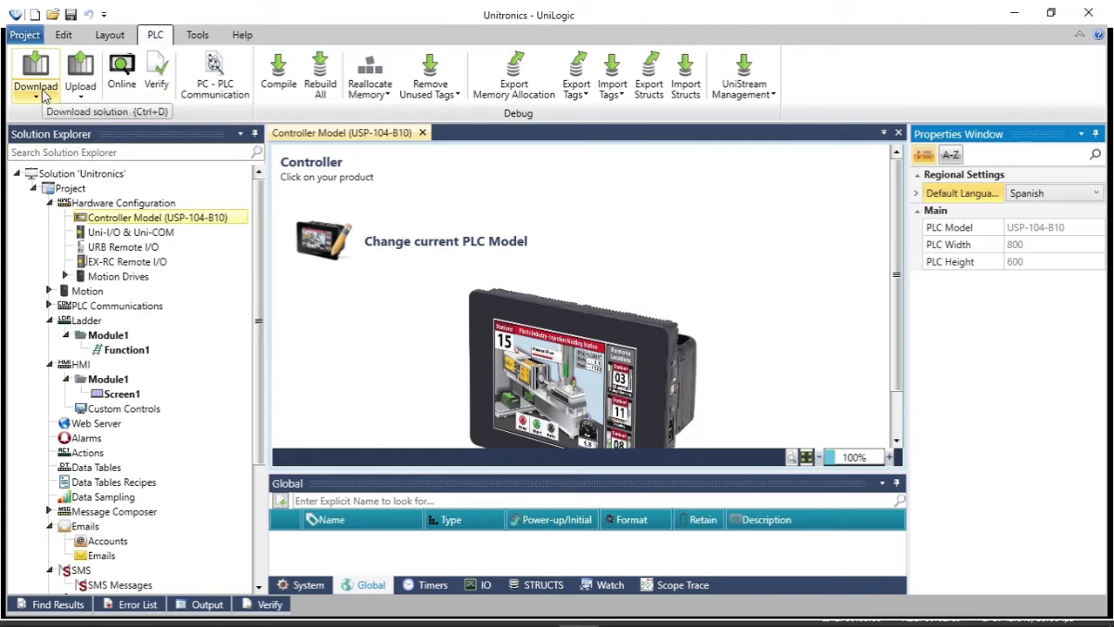
Step: Review the available download and upload options for the PLC, declining the upload without saving the project
{"action": "left_click", "coordinate": [43, 96]}
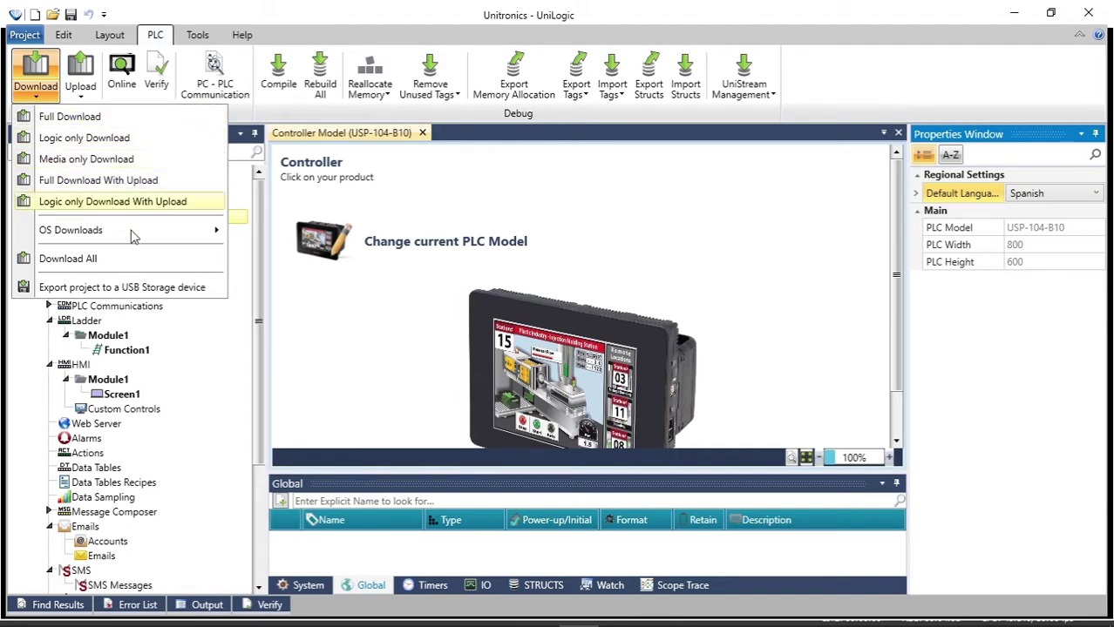
{"action": "mouse_move", "coordinate": [147, 235]}
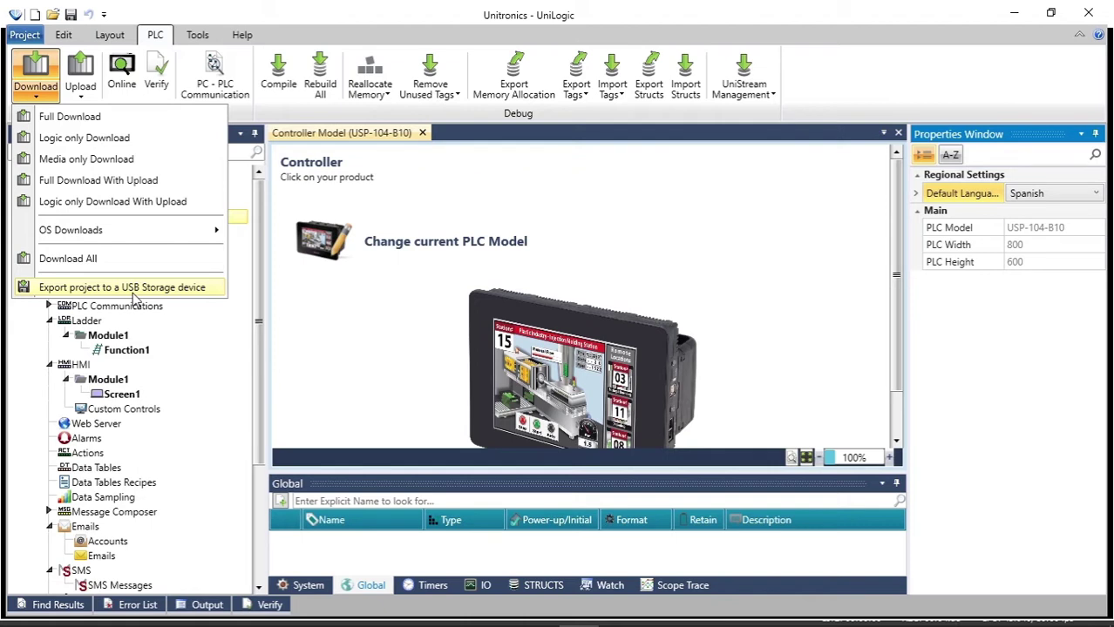
{"action": "left_click", "coordinate": [84, 77]}
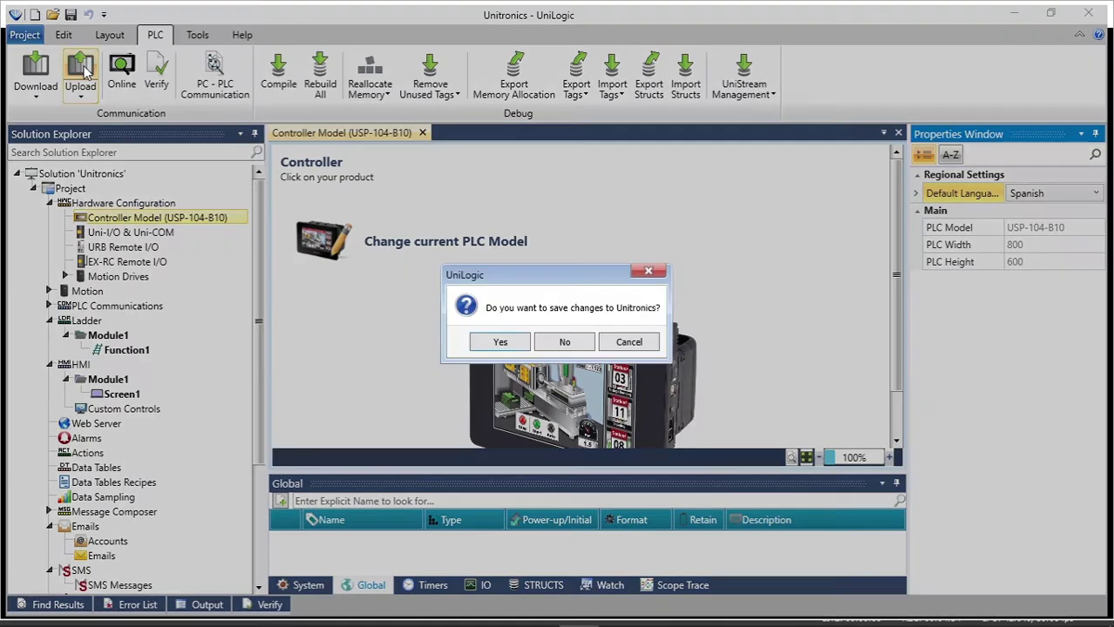
{"action": "left_click", "coordinate": [655, 341]}
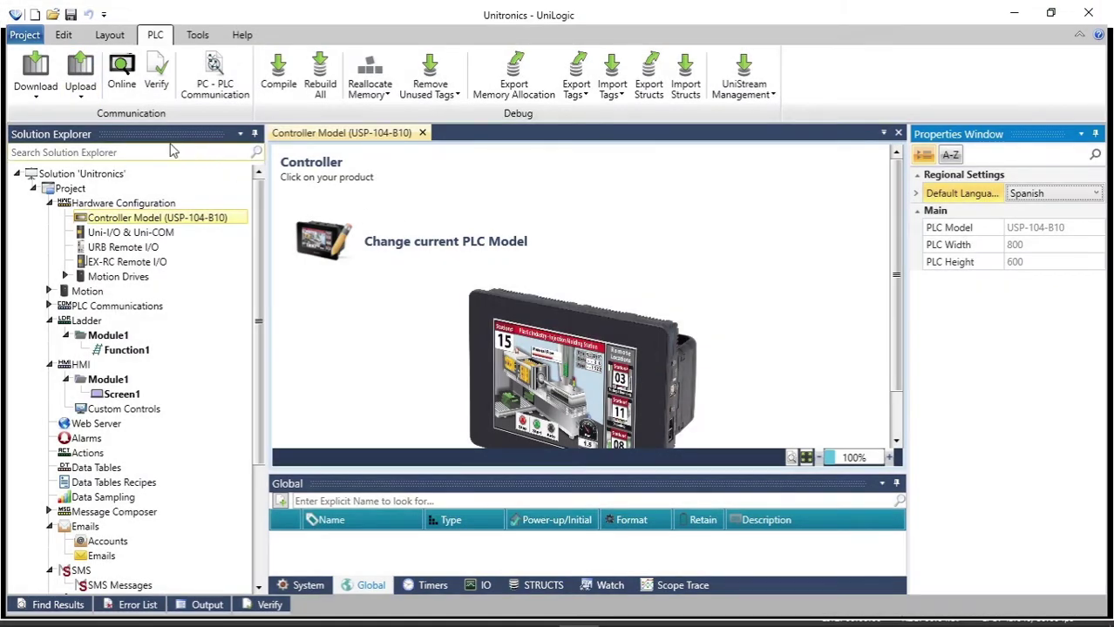
{"action": "left_click", "coordinate": [87, 94]}
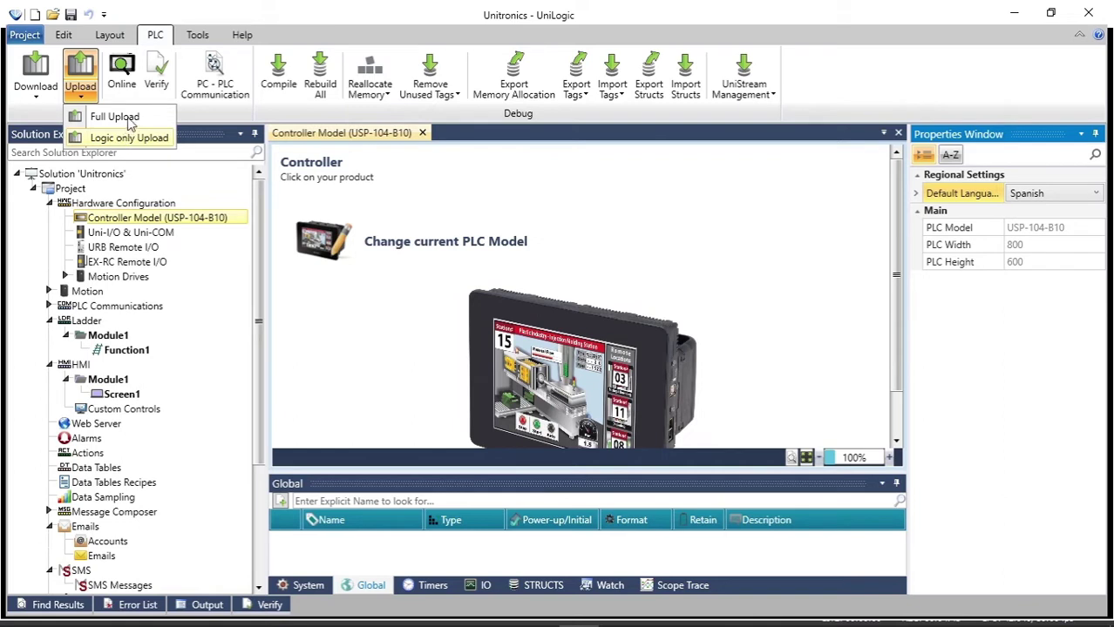
{"action": "left_click", "coordinate": [170, 18]}
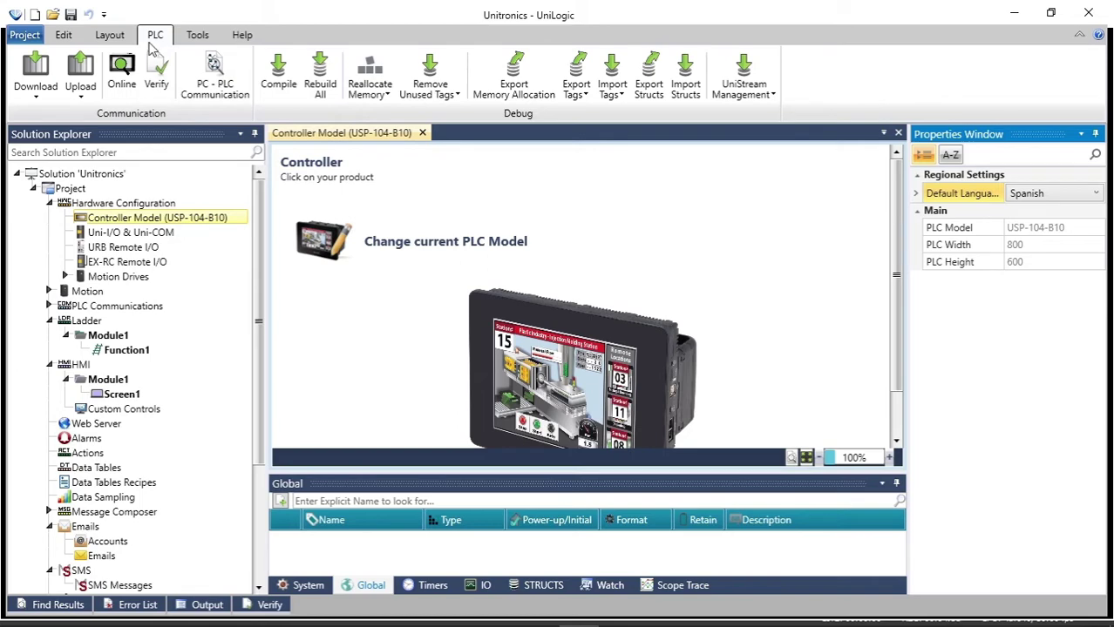
Step: Set the PC-PLC connection to Ethernet with the address 192.168.1.2
{"action": "left_click", "coordinate": [155, 76]}
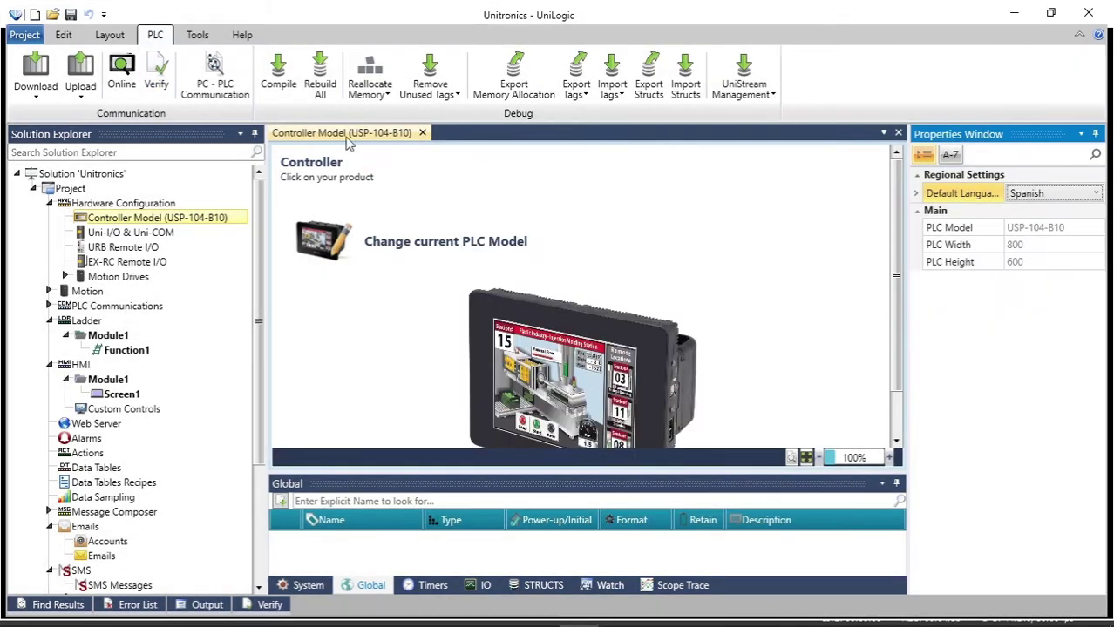
{"action": "left_click", "coordinate": [248, 88]}
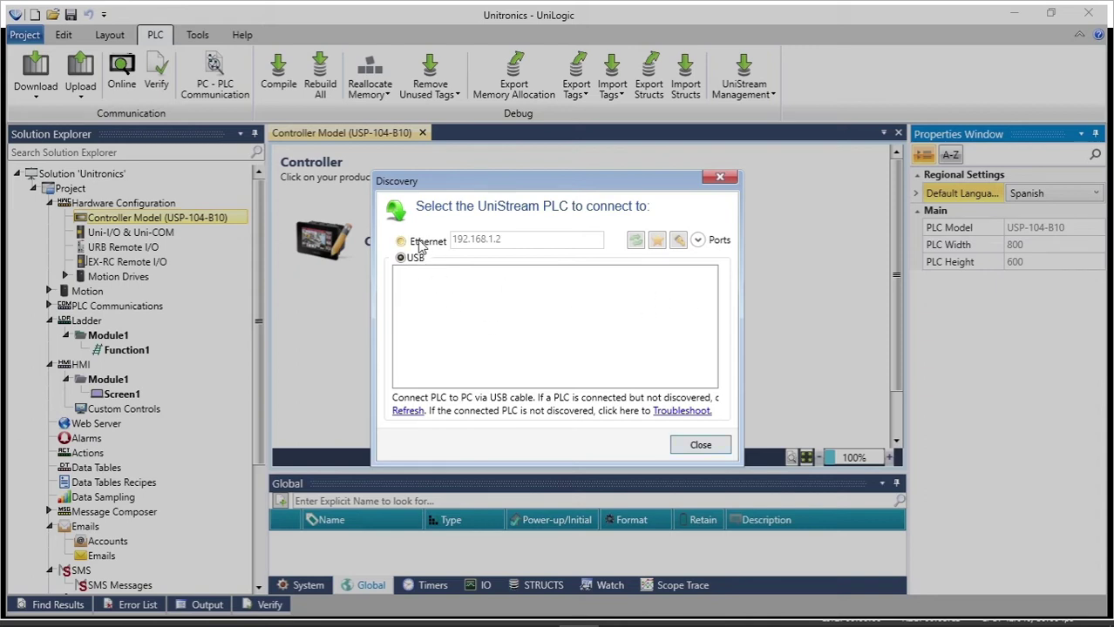
{"action": "left_click", "coordinate": [418, 242]}
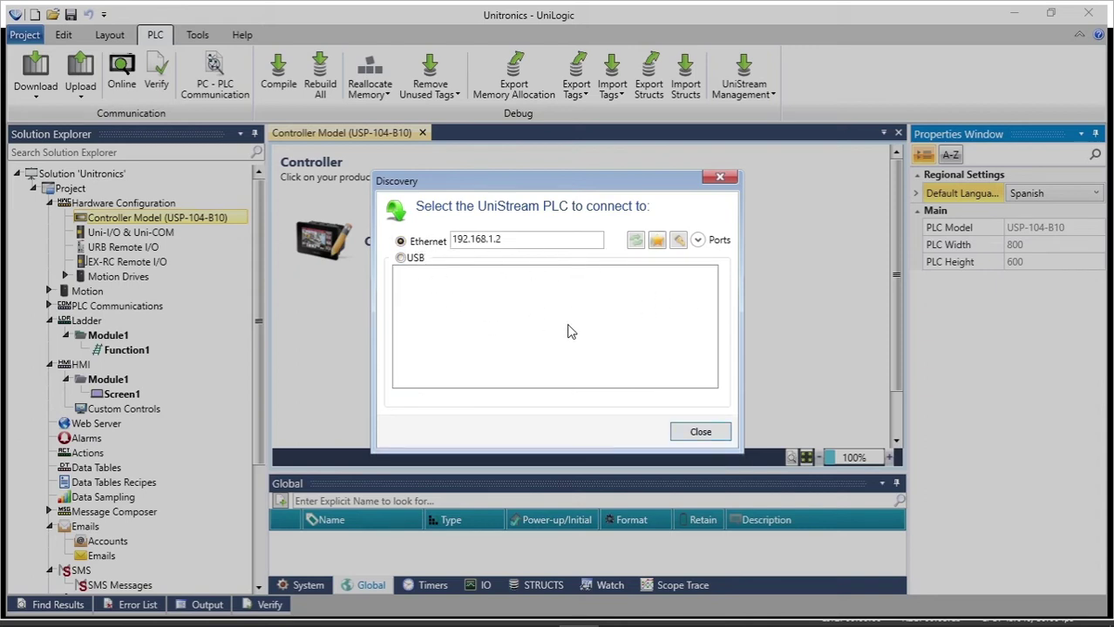
{"action": "mouse_move", "coordinate": [616, 242]}
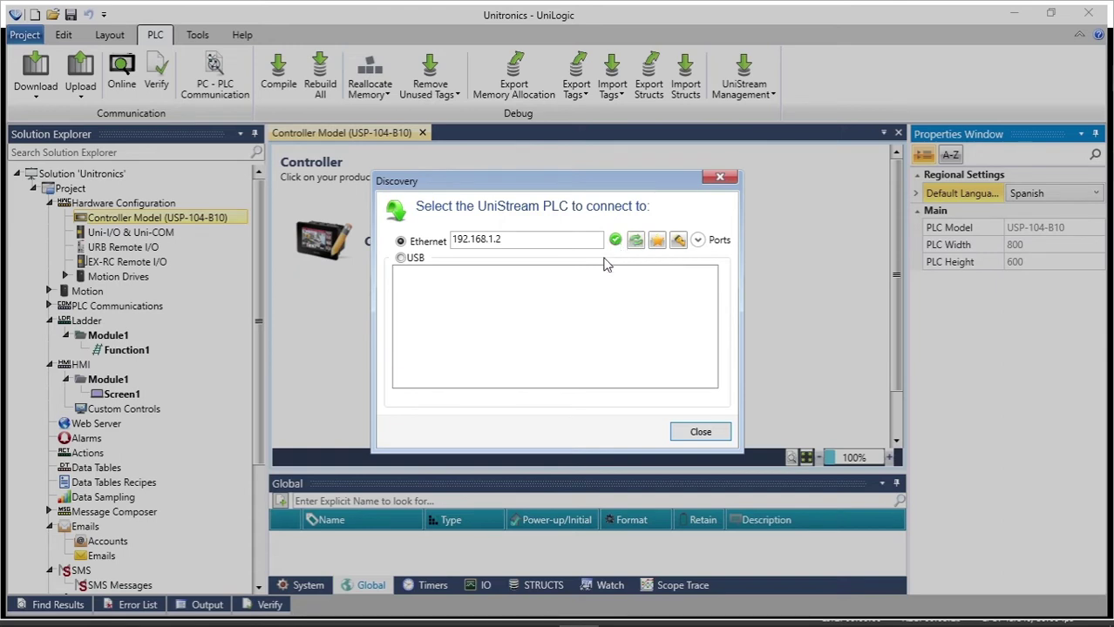
{"action": "left_click", "coordinate": [720, 179]}
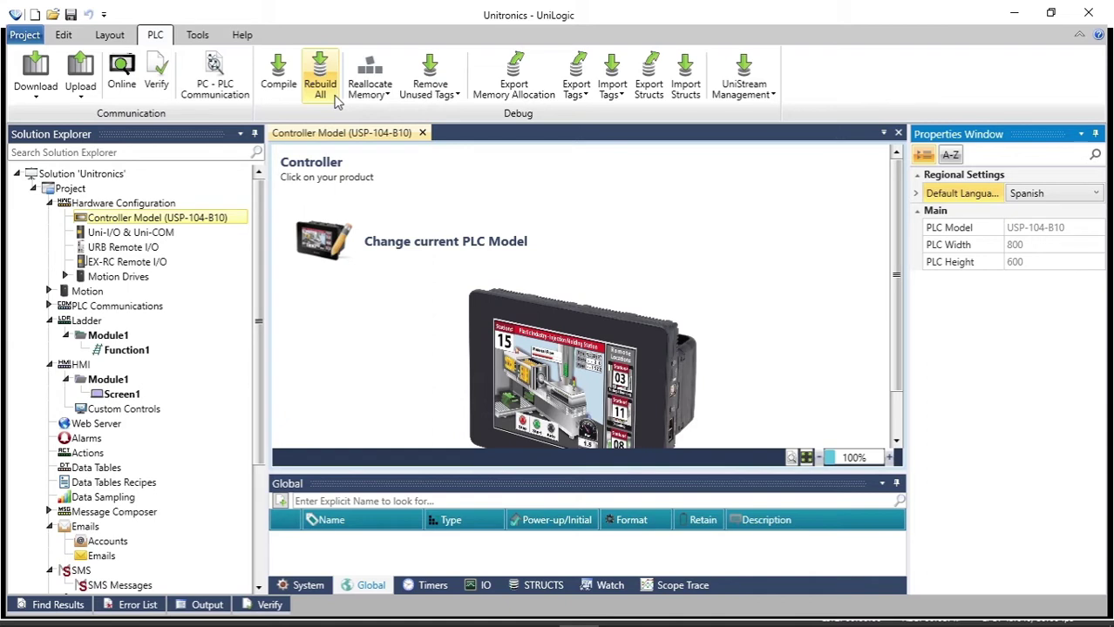
Step: Review the options for reallocating tag memory and removing unused tags
{"action": "left_click", "coordinate": [373, 91]}
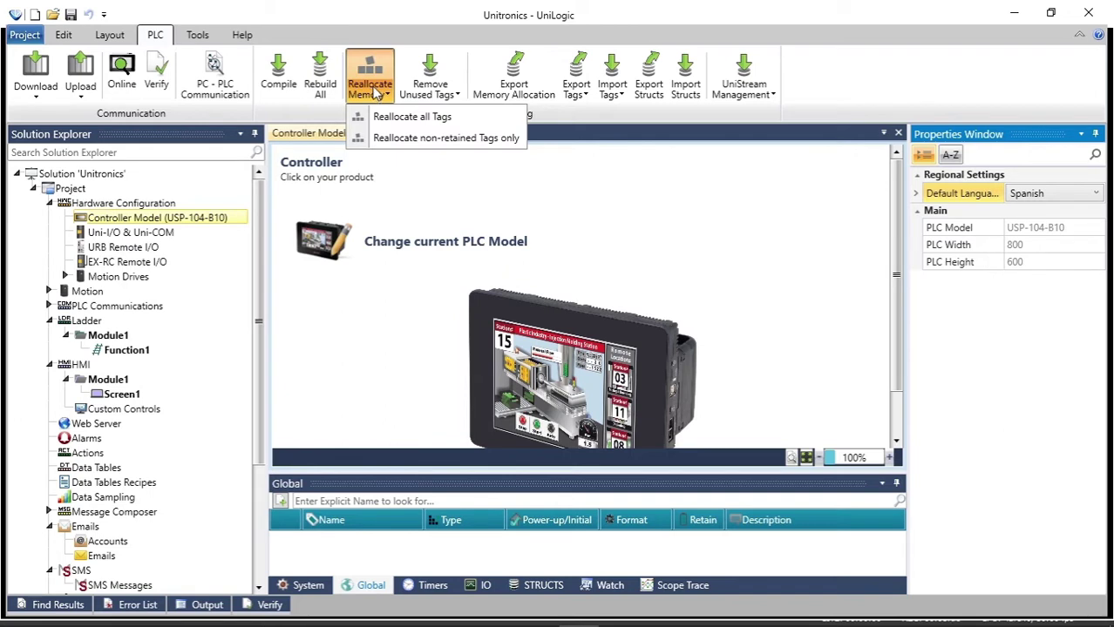
{"action": "left_click", "coordinate": [429, 95]}
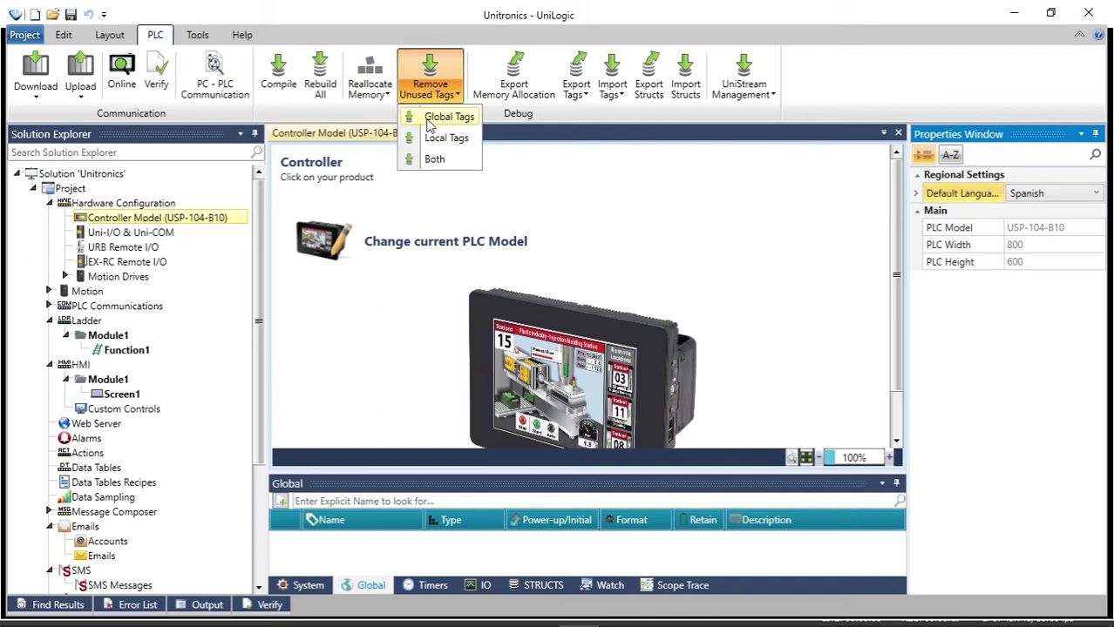
{"action": "left_click", "coordinate": [514, 28]}
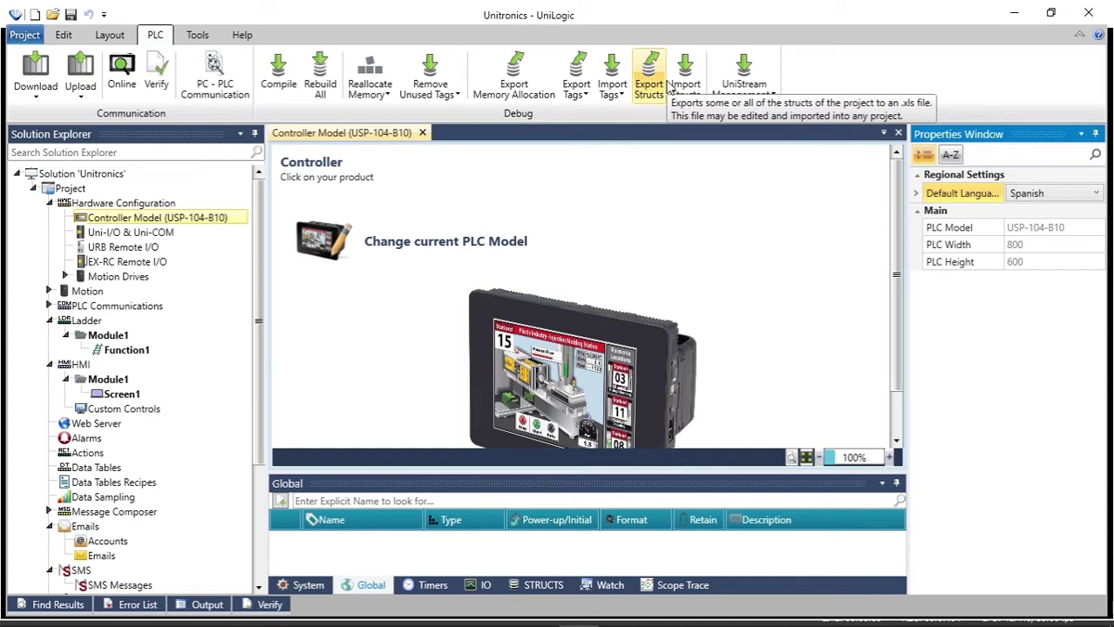
Step: Try out a remote firmware update with Force enabled and DOK (USB stick) as target drive, and cancel it
{"action": "left_click", "coordinate": [771, 97]}
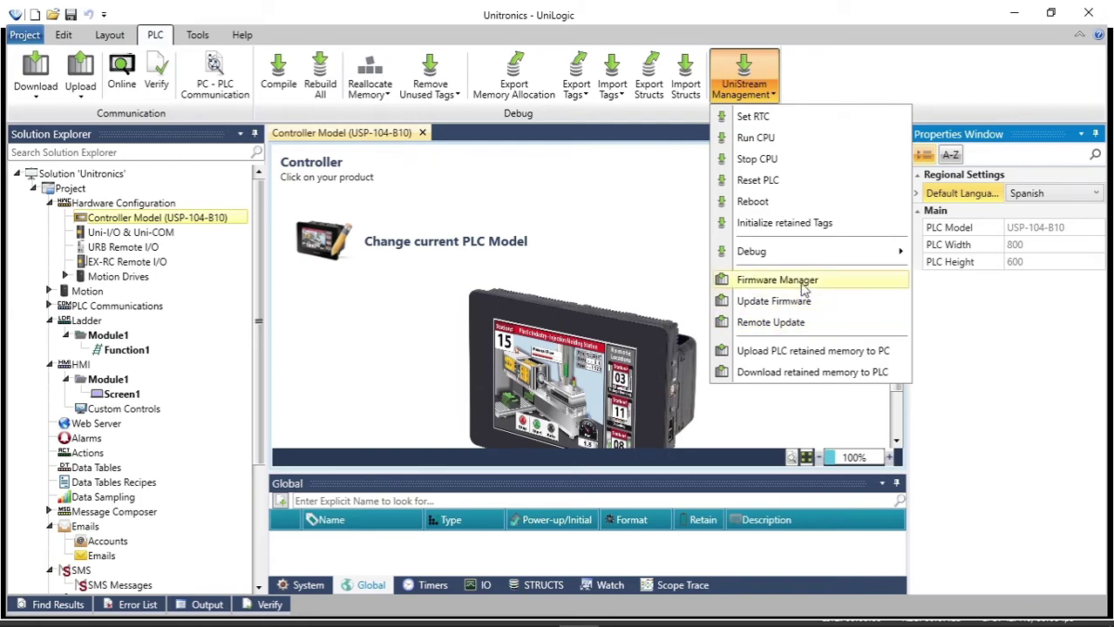
{"action": "left_click", "coordinate": [790, 324]}
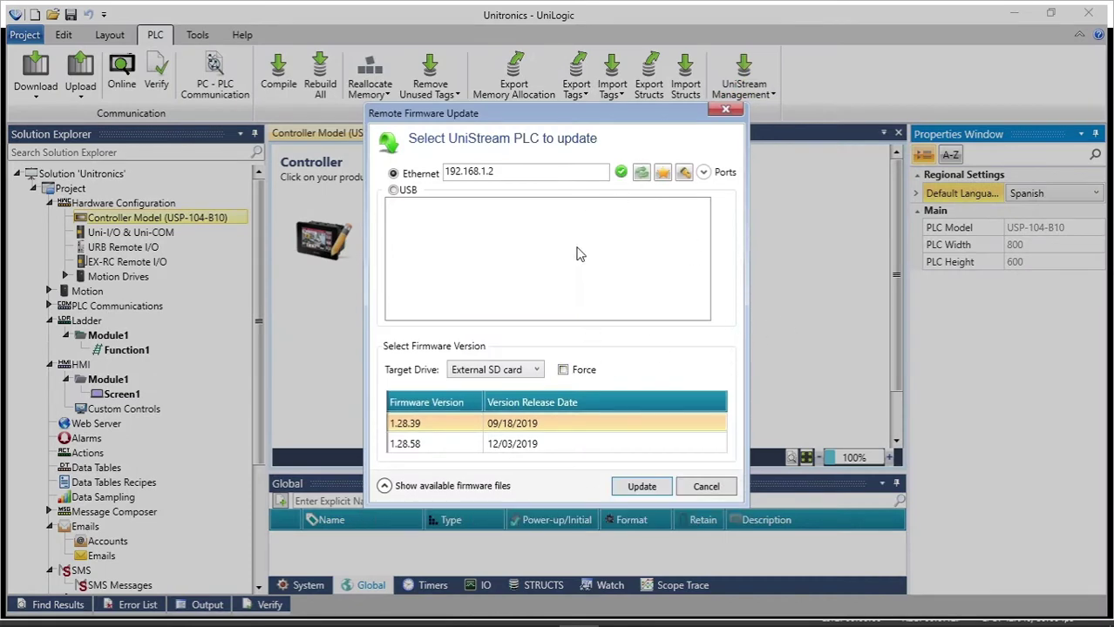
{"action": "left_click", "coordinate": [566, 373]}
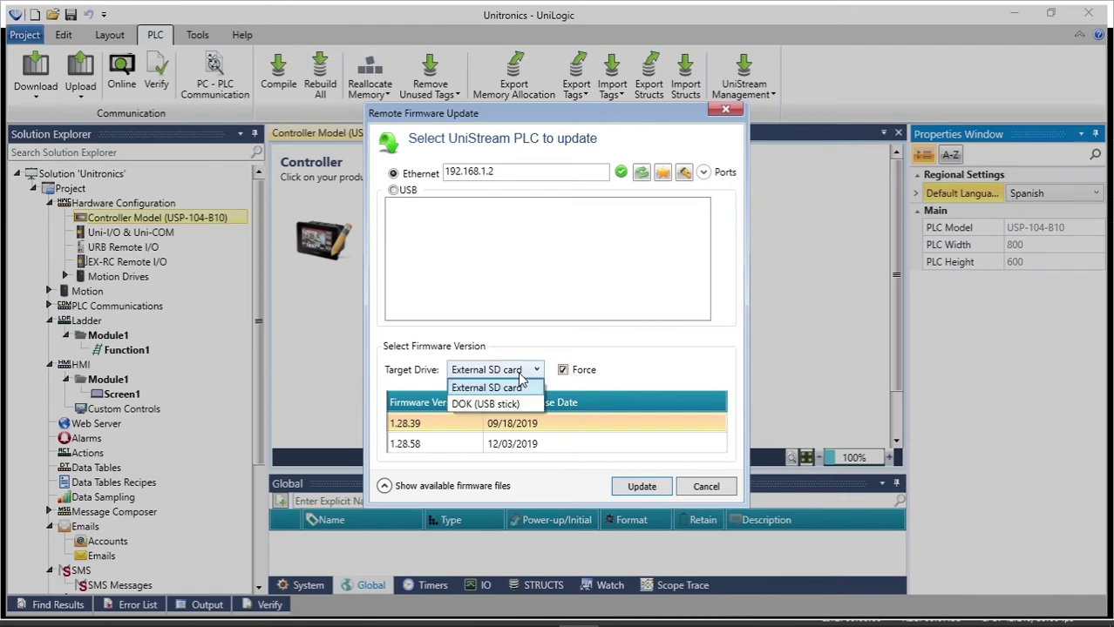
{"action": "left_click", "coordinate": [521, 375]}
{"action": "left_click", "coordinate": [512, 406]}
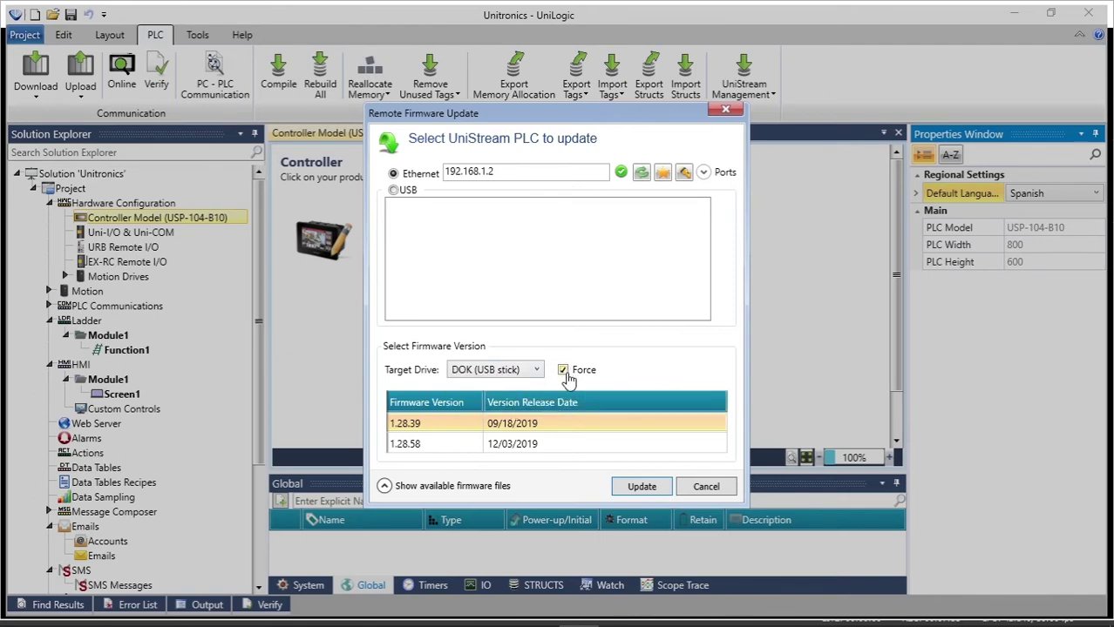
{"action": "left_click", "coordinate": [719, 493]}
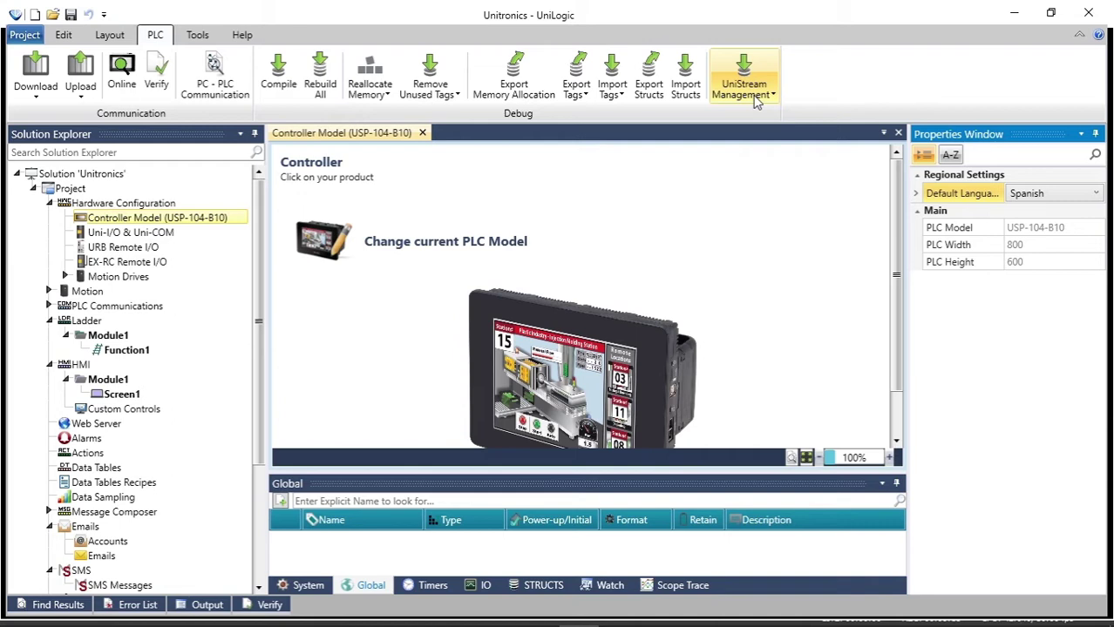
Step: Look through the layout commands, the system and external tools, and the help resources
{"action": "left_click", "coordinate": [103, 41]}
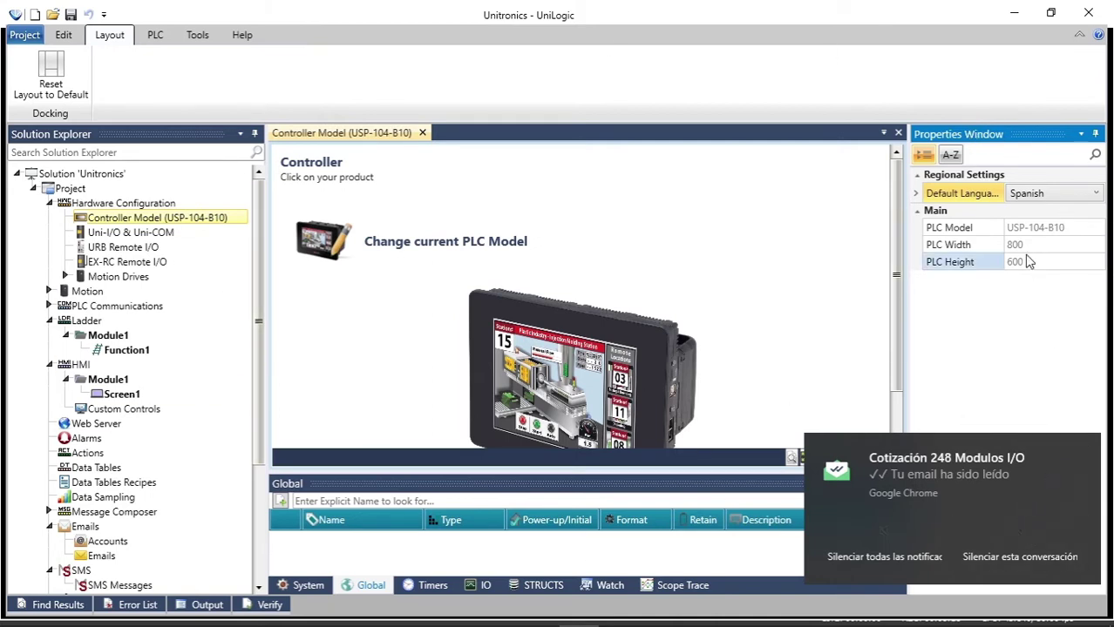
{"action": "left_click", "coordinate": [1089, 452]}
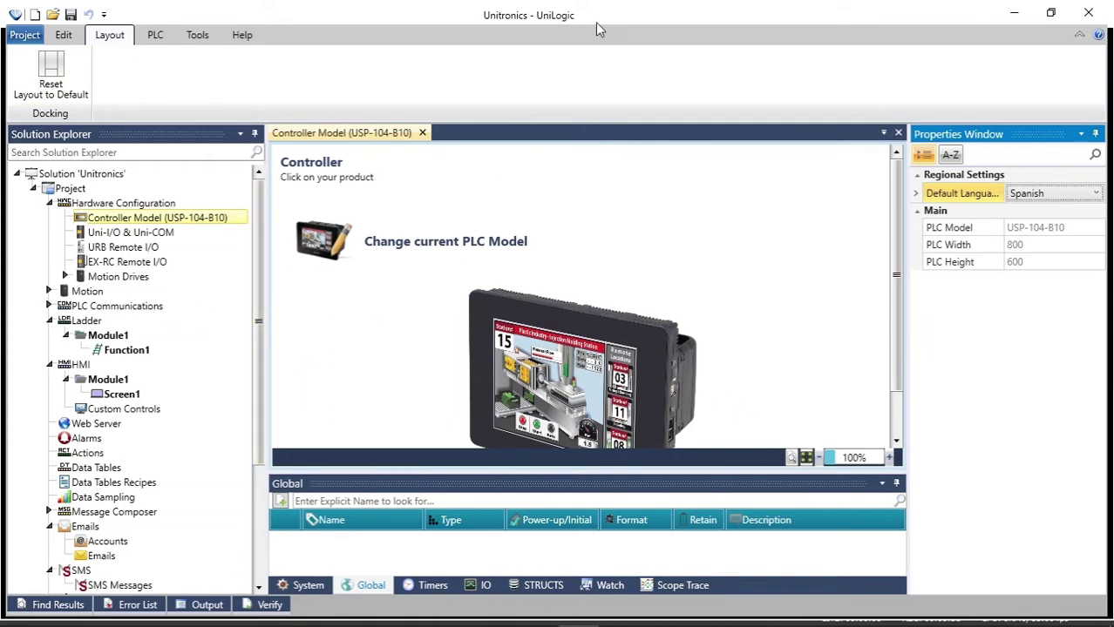
{"action": "left_click", "coordinate": [207, 34]}
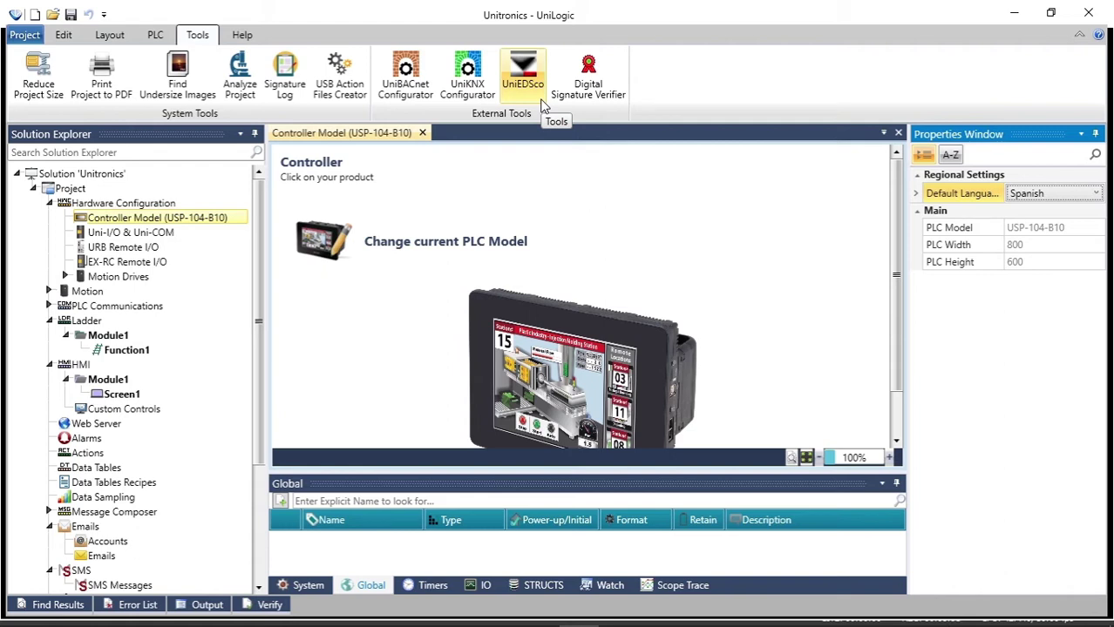
{"action": "left_click", "coordinate": [243, 35]}
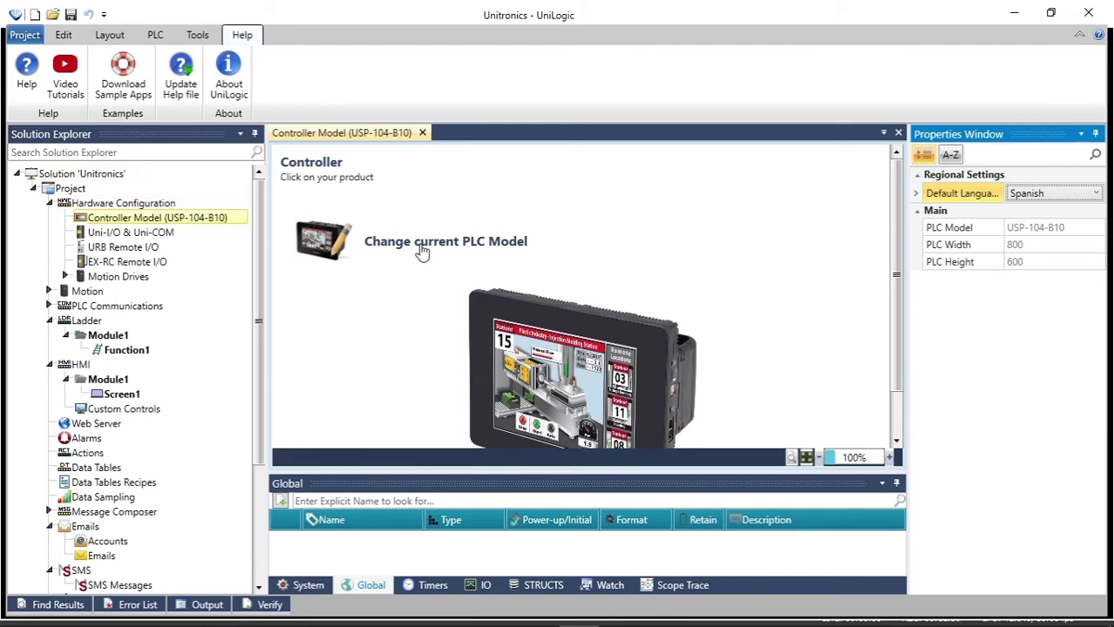
Step: Add a UIS-08TC module from the standard Uni-I/O modules to the first slot on the back of the controller
{"action": "left_click", "coordinate": [157, 235]}
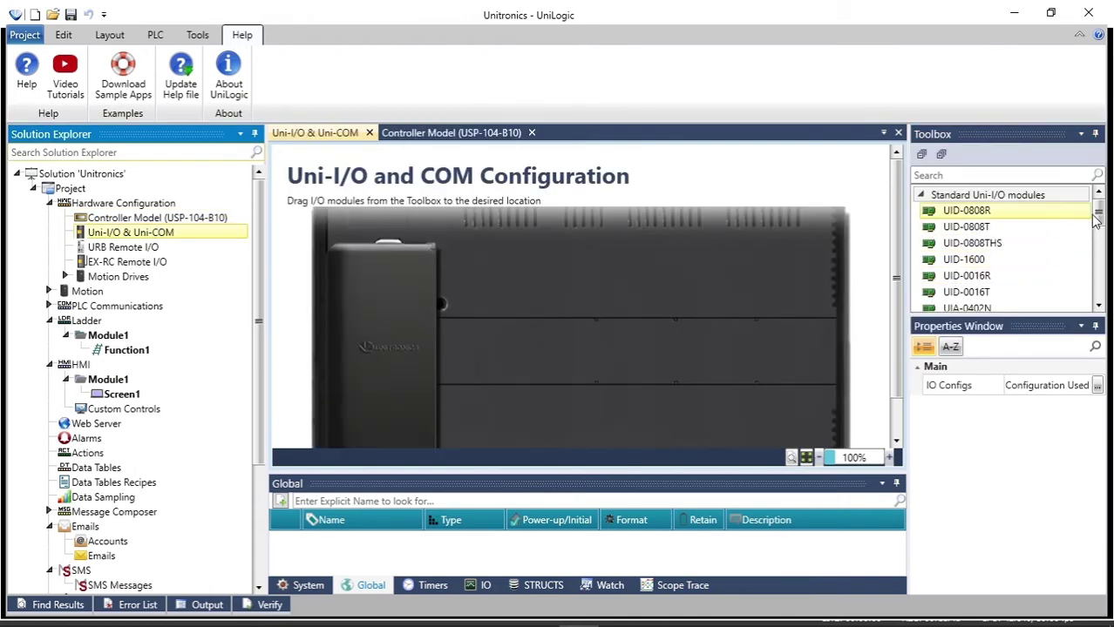
{"action": "left_click_drag", "start_coordinate": [1096, 221], "coordinate": [1088, 251]}
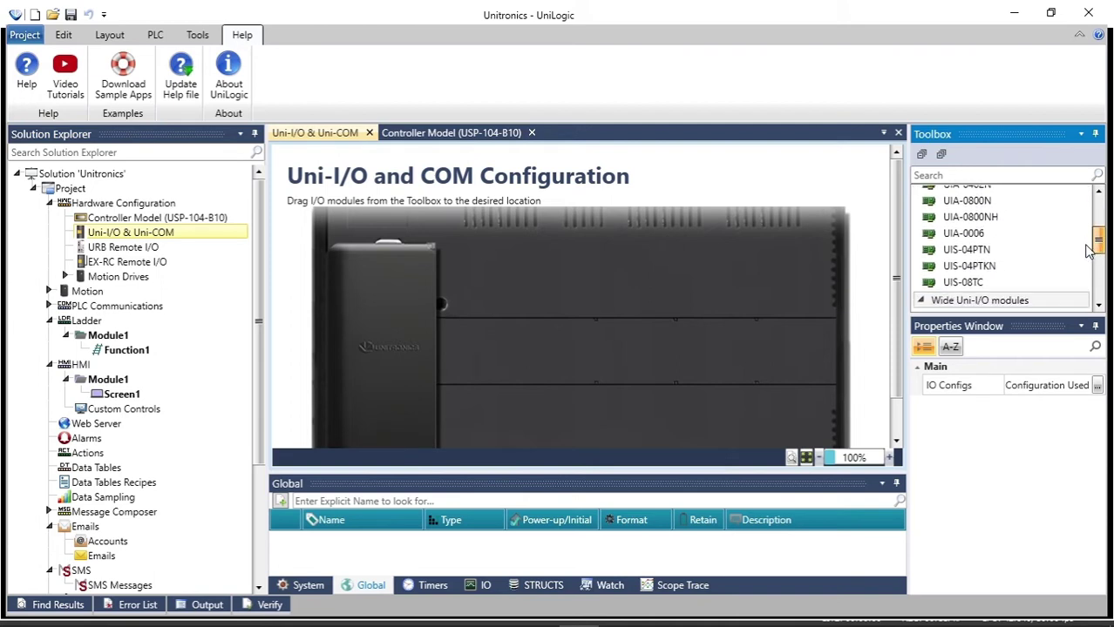
{"action": "scroll", "coordinate": [1081, 251], "scroll_direction": "down", "scroll_amount": 1}
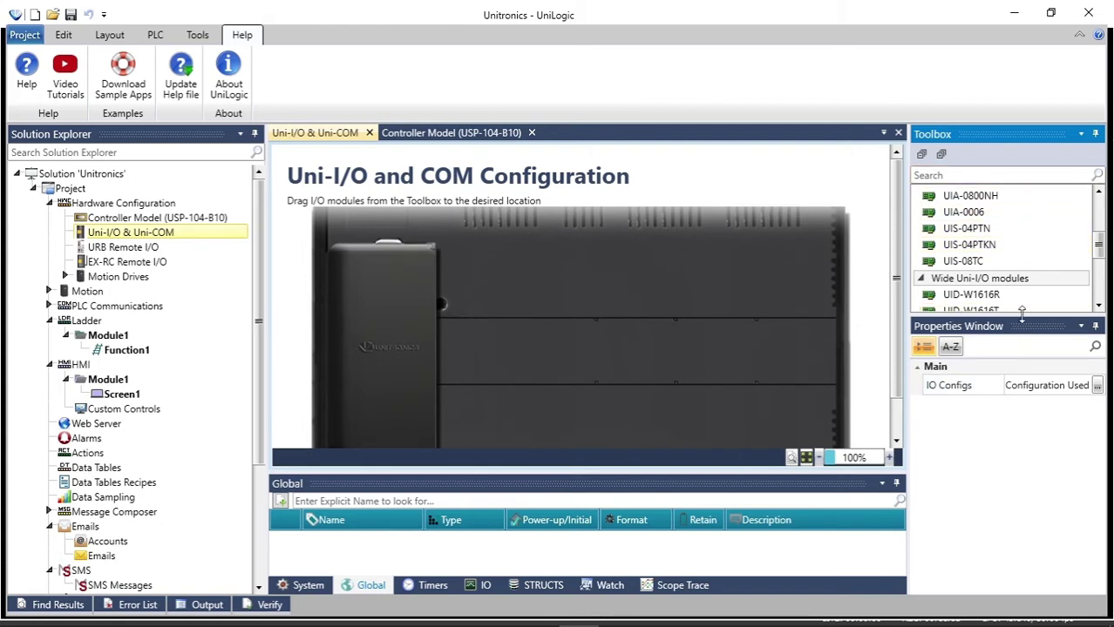
{"action": "left_click_drag", "start_coordinate": [1021, 314], "coordinate": [1012, 436]}
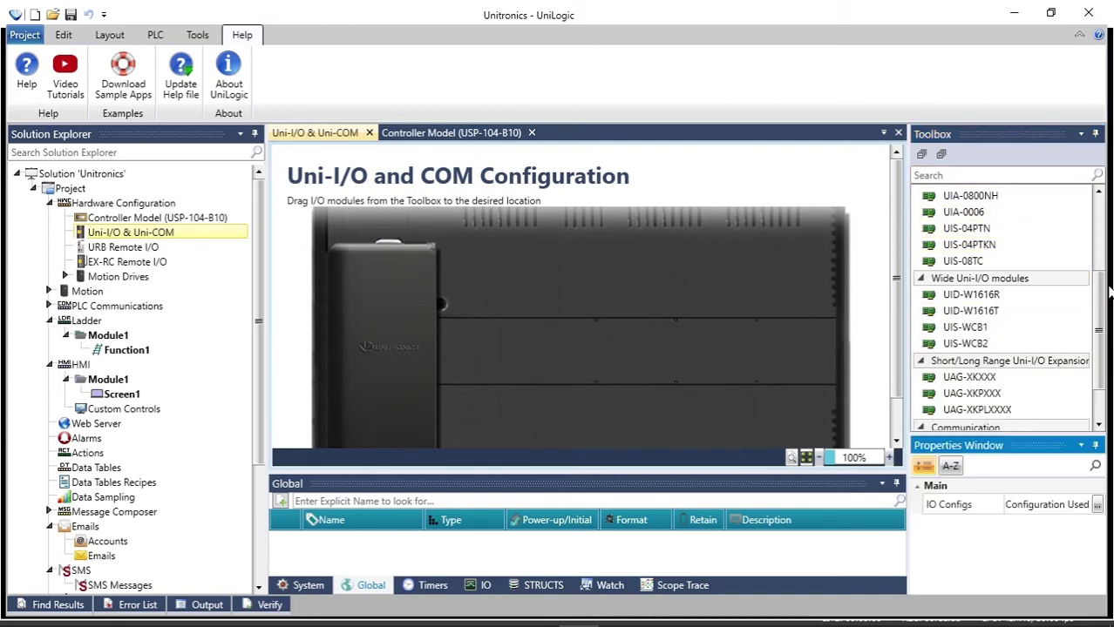
{"action": "left_click_drag", "start_coordinate": [1098, 297], "coordinate": [1084, 202]}
{"action": "mouse_move", "coordinate": [985, 231]}
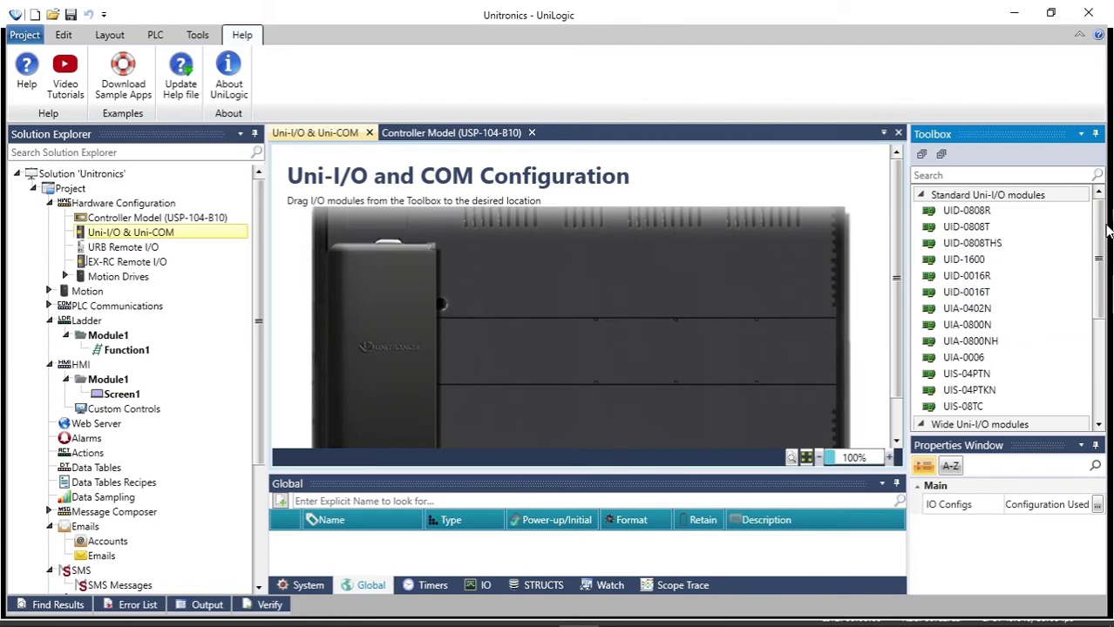
{"action": "left_click_drag", "start_coordinate": [1100, 242], "coordinate": [1099, 342]}
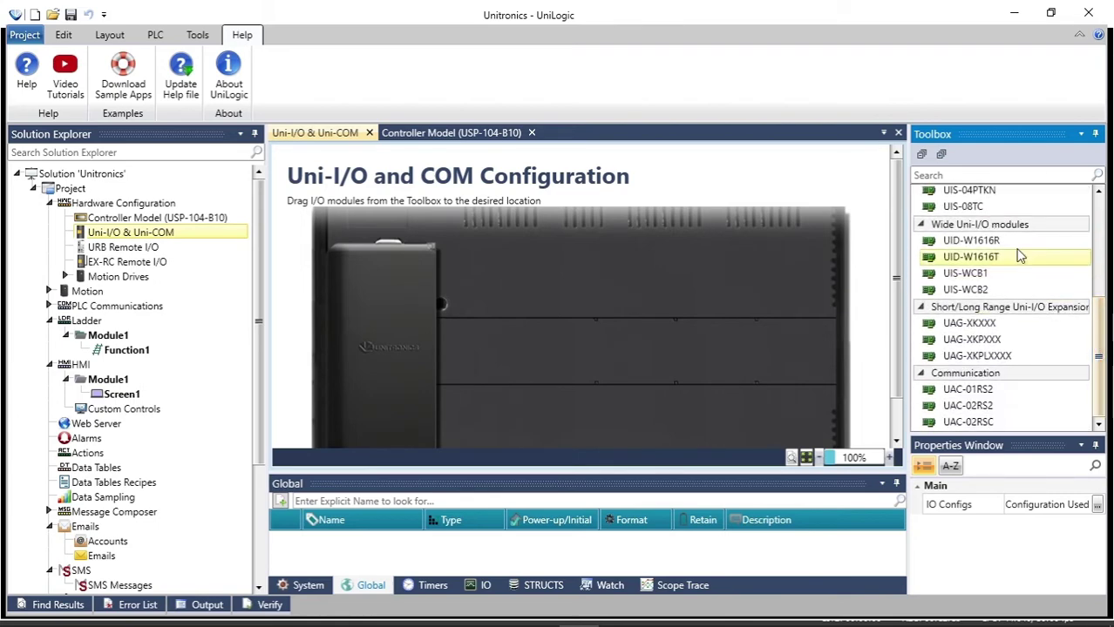
{"action": "left_click_drag", "start_coordinate": [981, 213], "coordinate": [450, 278]}
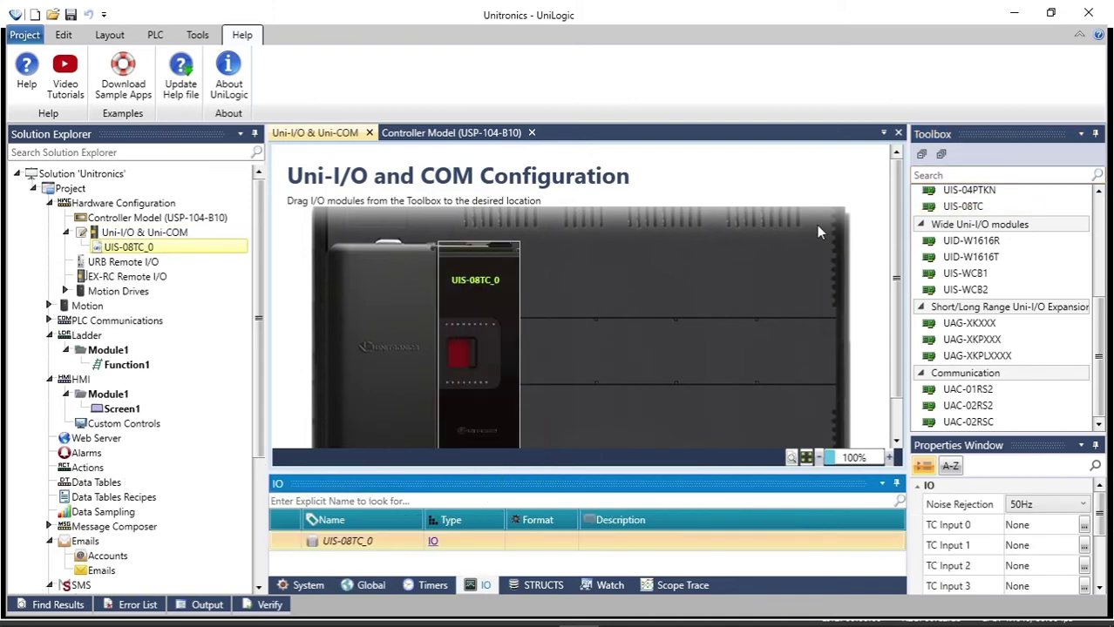
Step: Add a UAG-XKPXXX range expansion beside the UIS-08TC and mount a wide UID-W1616T module on its expansion rail
{"action": "left_click_drag", "start_coordinate": [972, 340], "coordinate": [520, 285]}
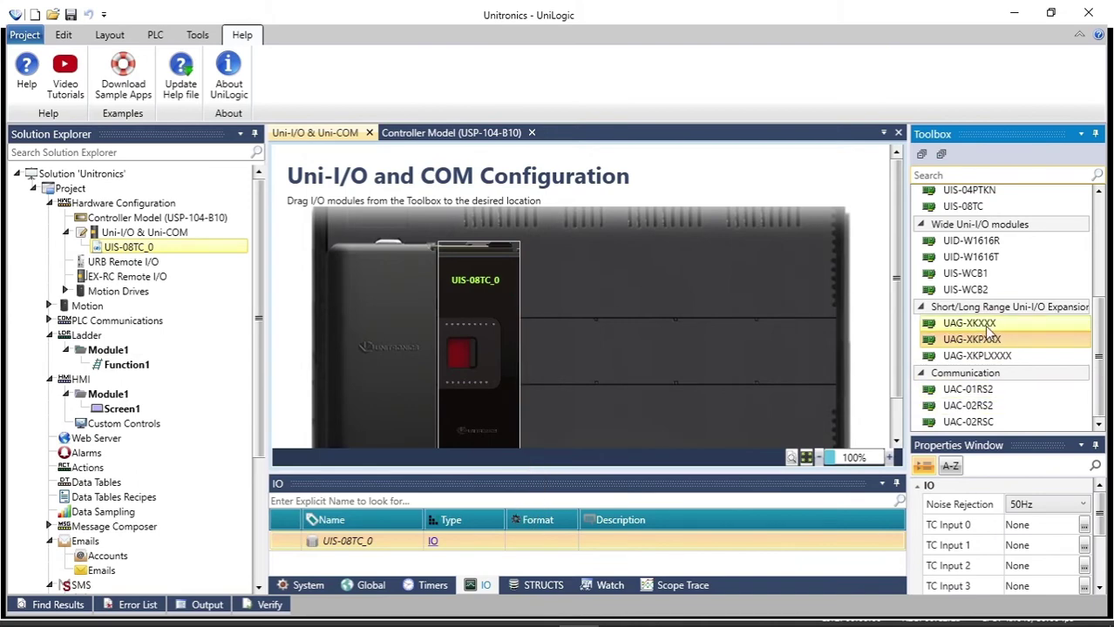
{"action": "left_click_drag", "start_coordinate": [989, 341], "coordinate": [527, 280]}
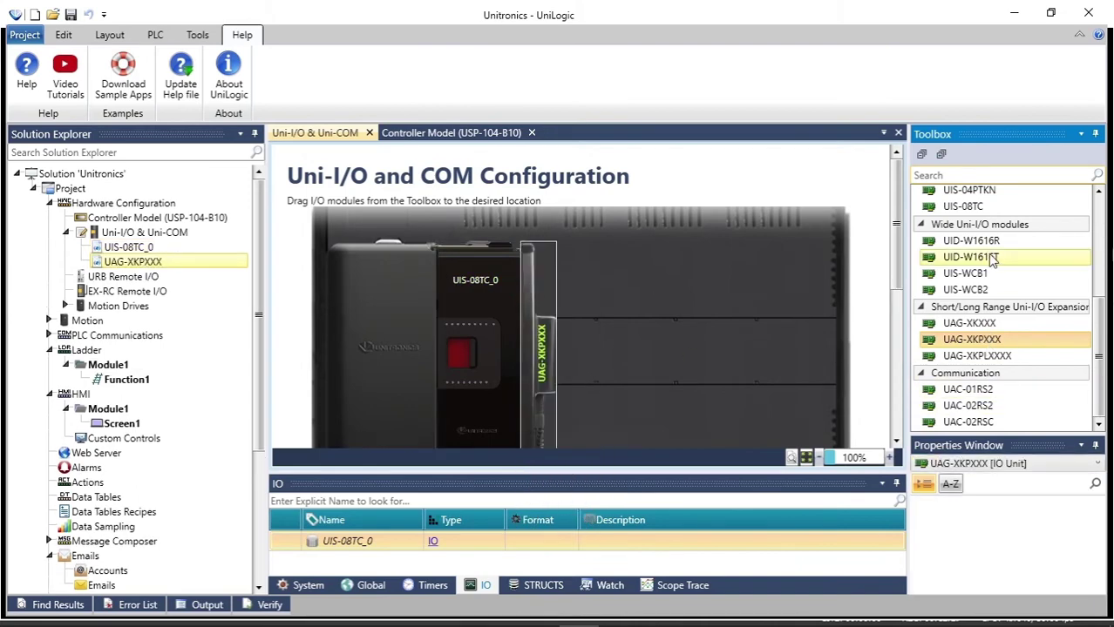
{"action": "left_click_drag", "start_coordinate": [895, 237], "coordinate": [898, 368]}
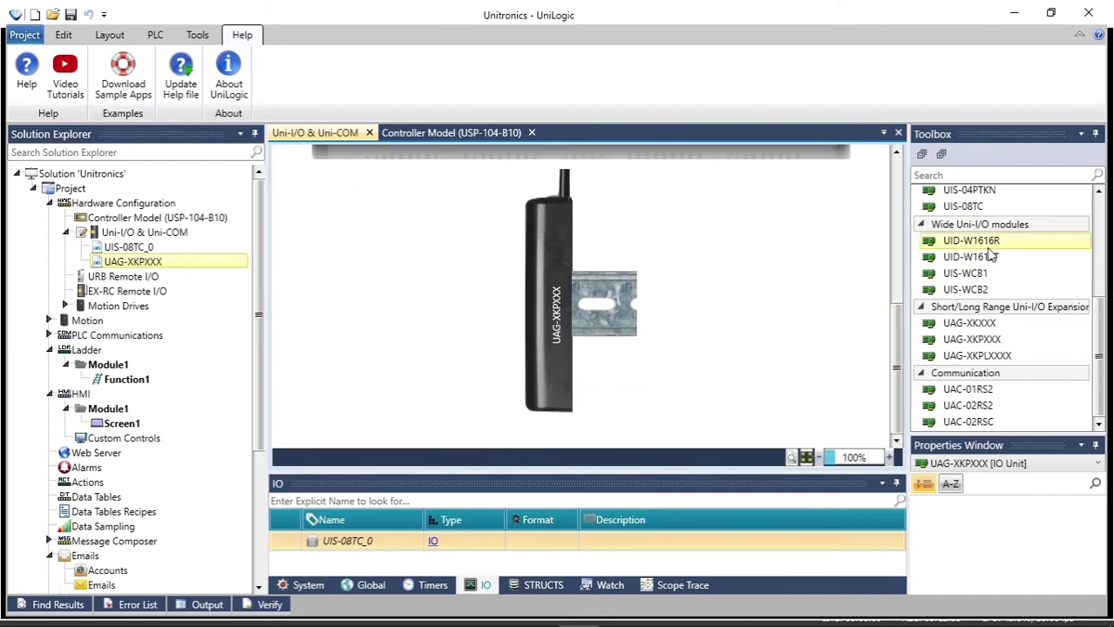
{"action": "left_click_drag", "start_coordinate": [987, 256], "coordinate": [580, 239]}
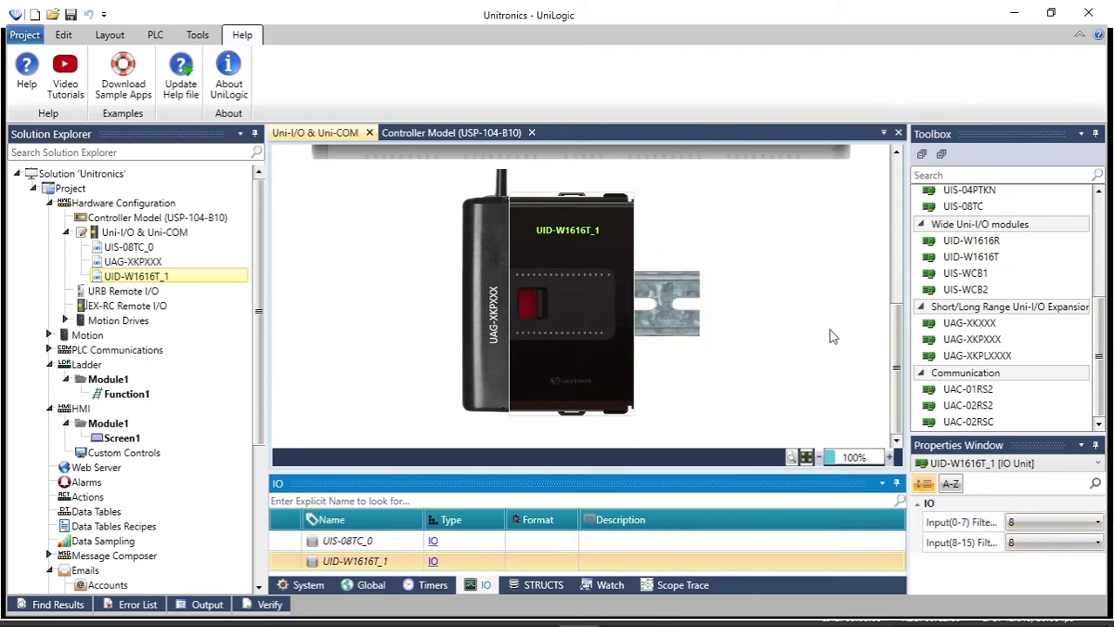
Step: Review the sensor type options for TC Input 0 of the UIS-08TC module
{"action": "scroll", "coordinate": [897, 321], "scroll_direction": "up", "scroll_amount": 5}
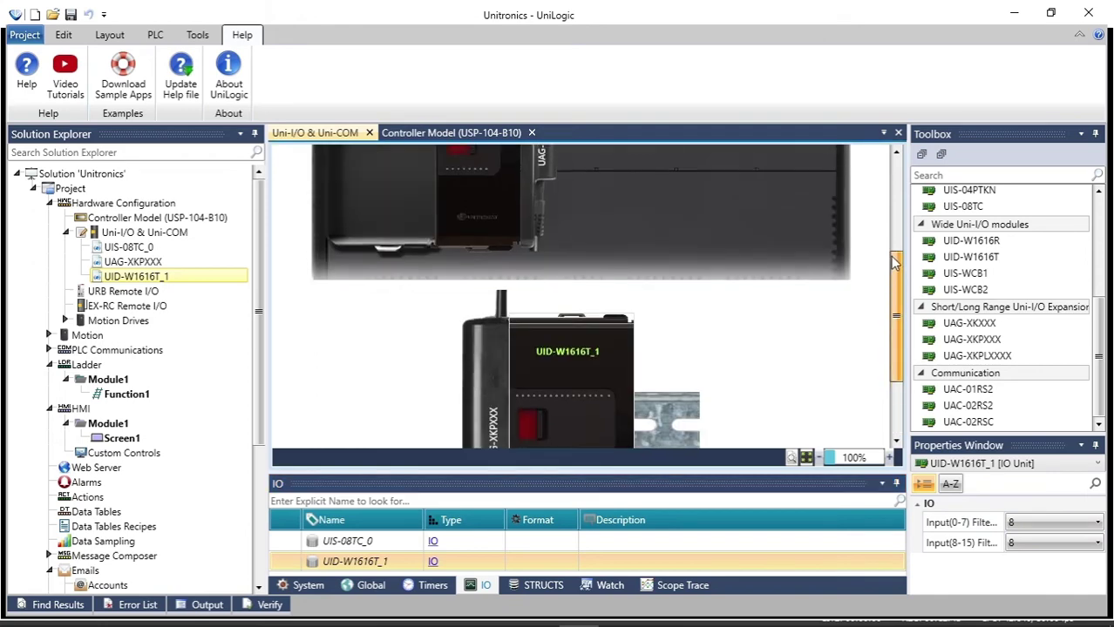
{"action": "left_click", "coordinate": [475, 392]}
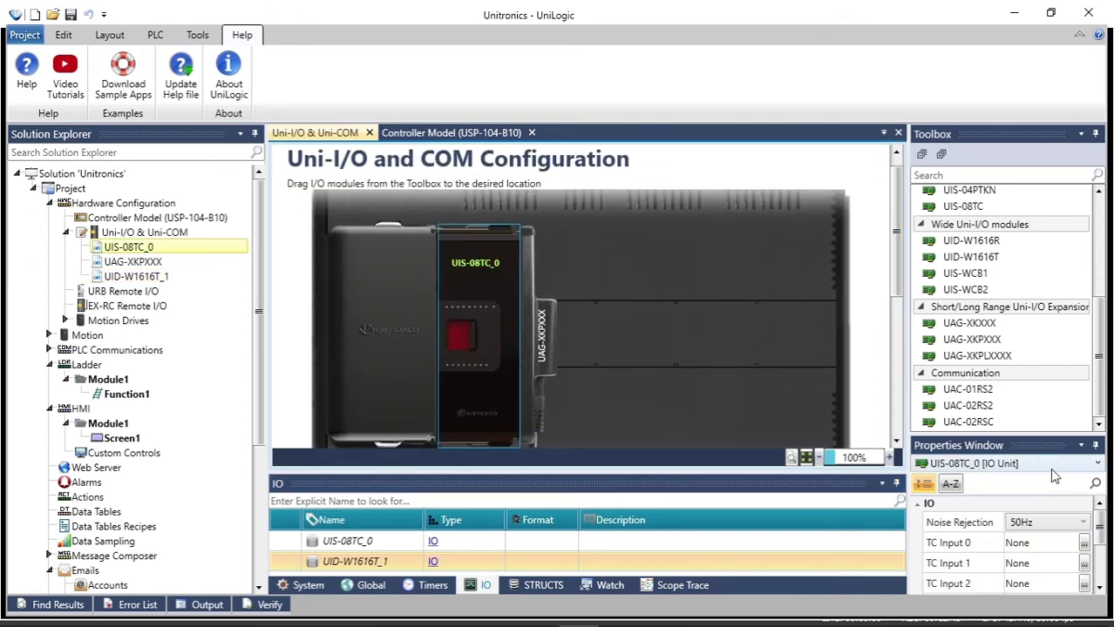
{"action": "left_click", "coordinate": [1083, 543]}
{"action": "left_click", "coordinate": [659, 333]}
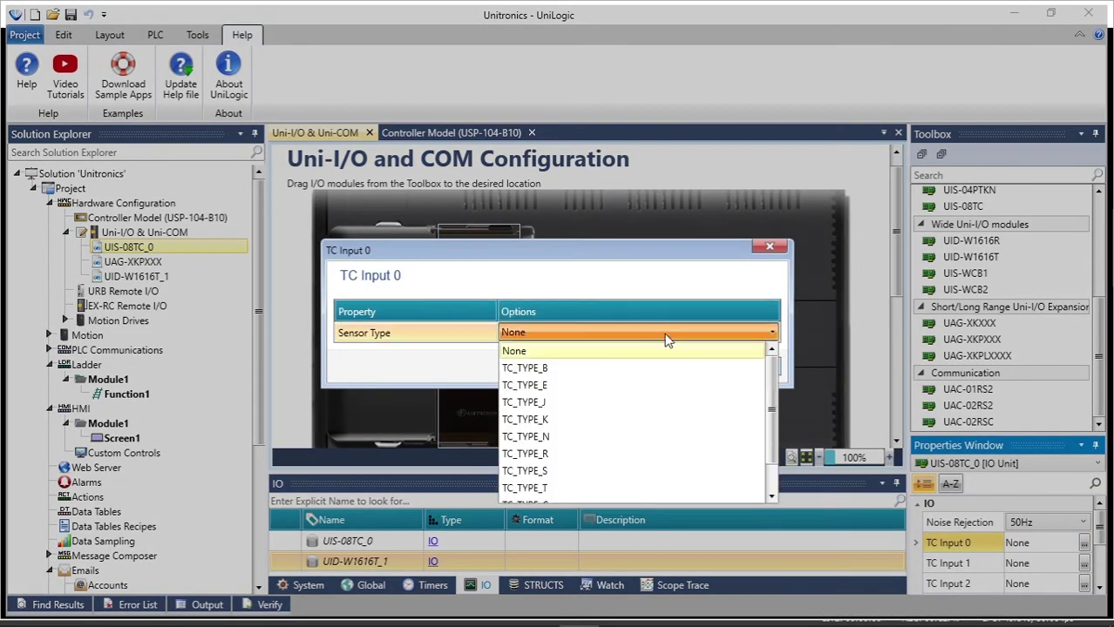
{"action": "left_click", "coordinate": [768, 248]}
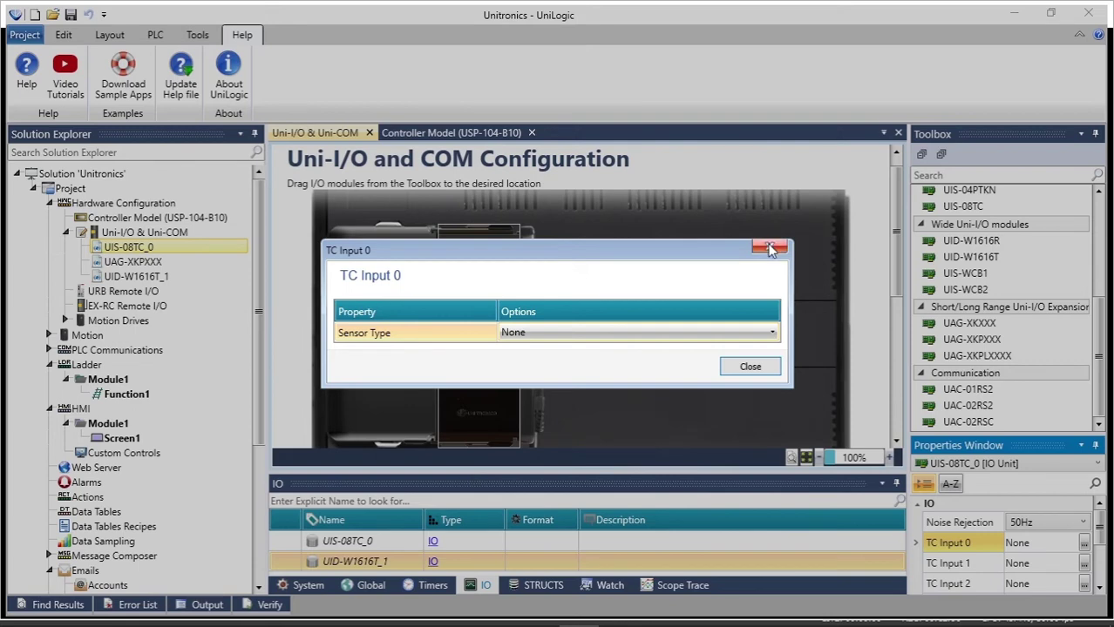
{"action": "left_click", "coordinate": [771, 247]}
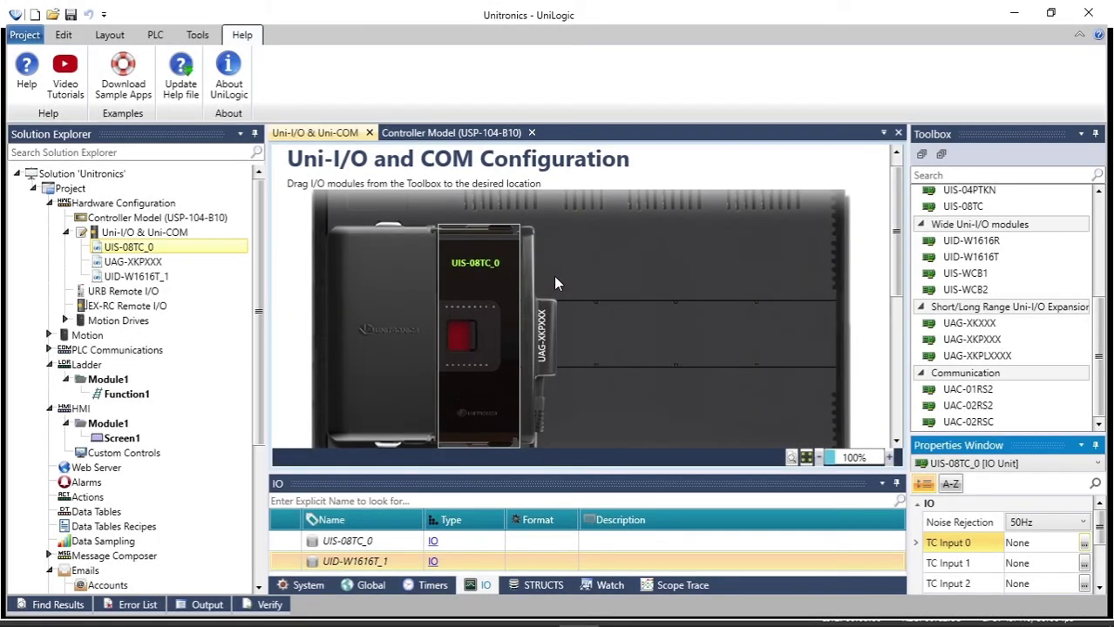
Step: Add a new URB Remote I/O adapter and attach a URD-0400C (DI04C) digital input module to it
{"action": "left_click", "coordinate": [168, 288]}
{"action": "double_click", "coordinate": [167, 288]}
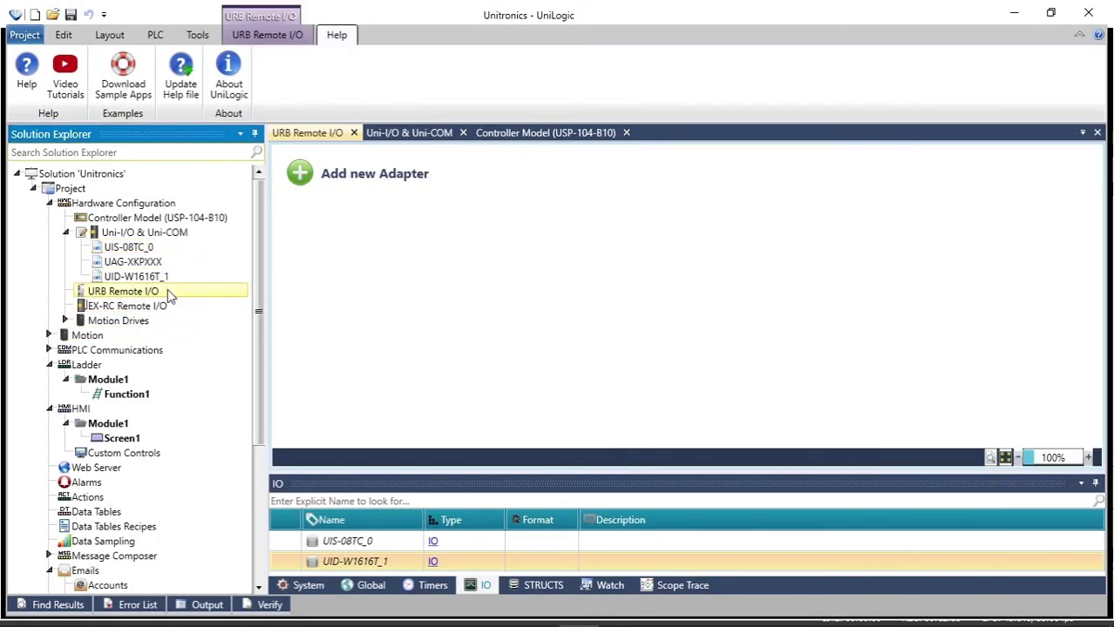
{"action": "left_click", "coordinate": [389, 180]}
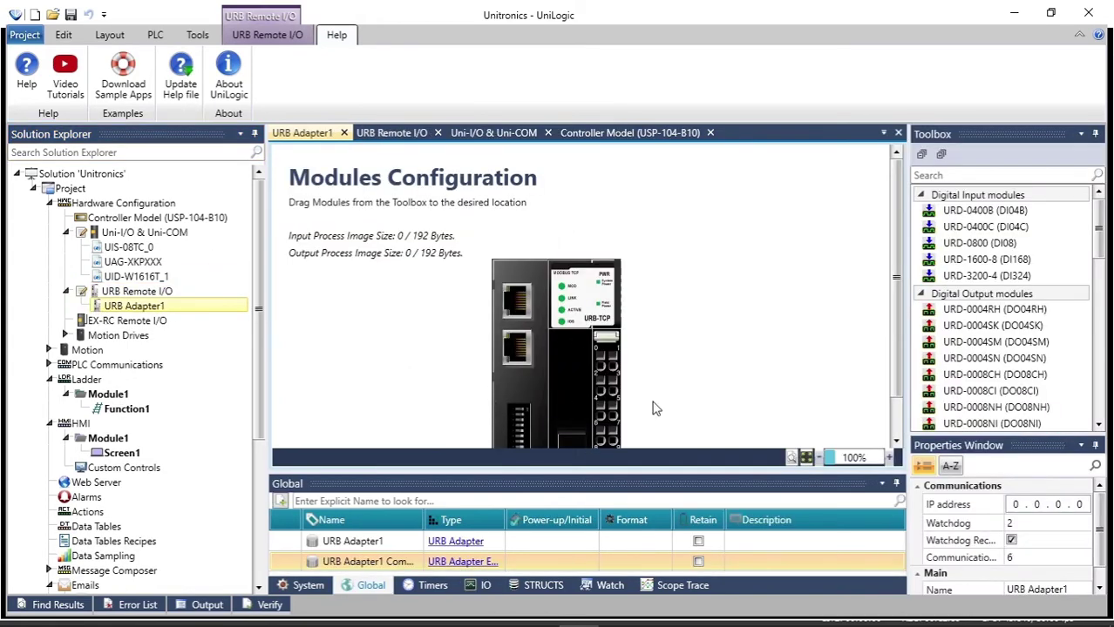
{"action": "left_click_drag", "start_coordinate": [956, 228], "coordinate": [609, 285]}
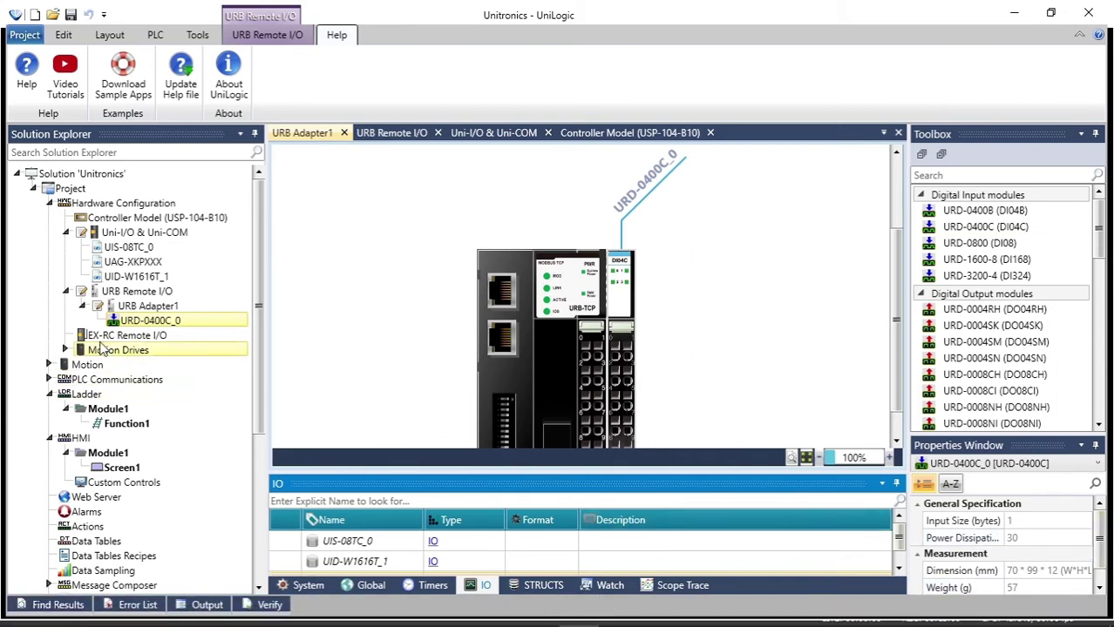
Step: Look through the motion drive categories and the physical PLC communication ports in the project tree
{"action": "left_click", "coordinate": [66, 351]}
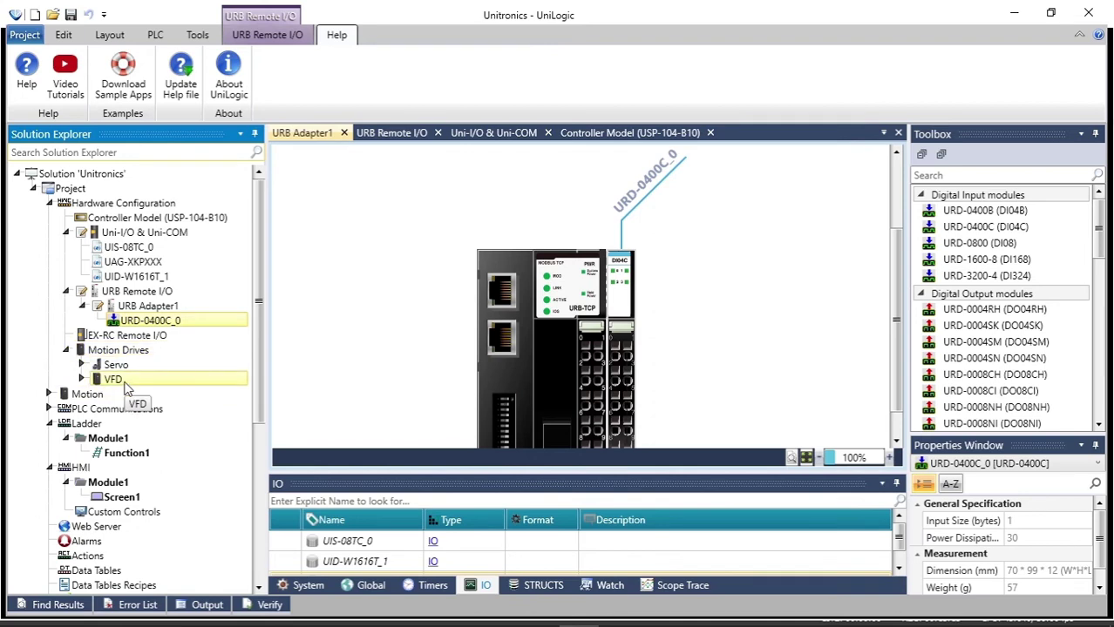
{"action": "left_click_drag", "start_coordinate": [260, 364], "coordinate": [246, 424]}
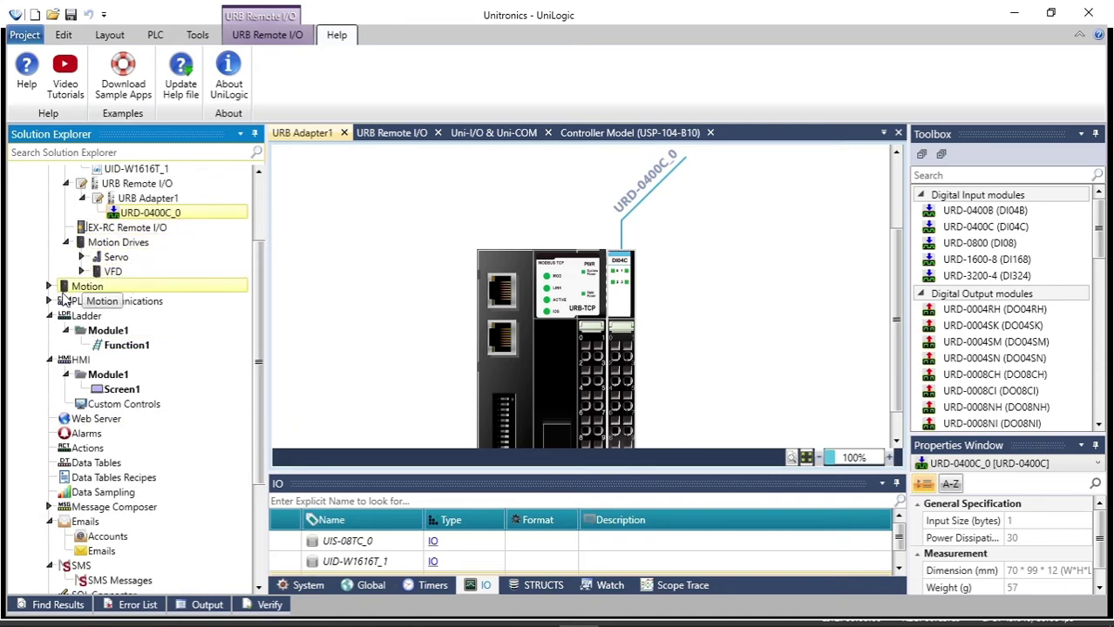
{"action": "left_click", "coordinate": [50, 303]}
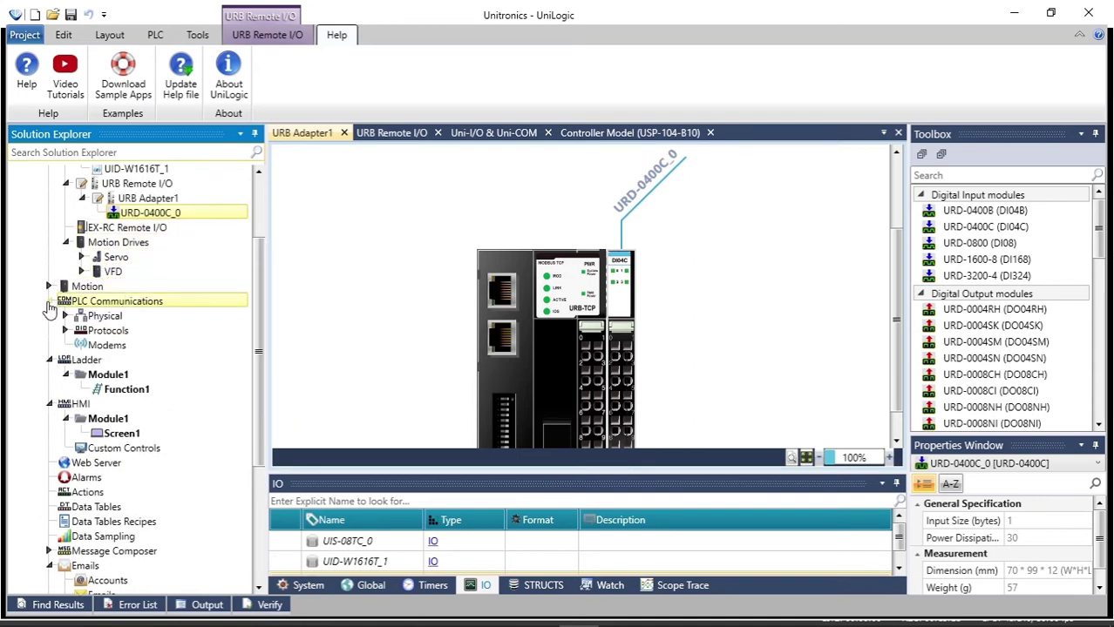
{"action": "left_click", "coordinate": [64, 317]}
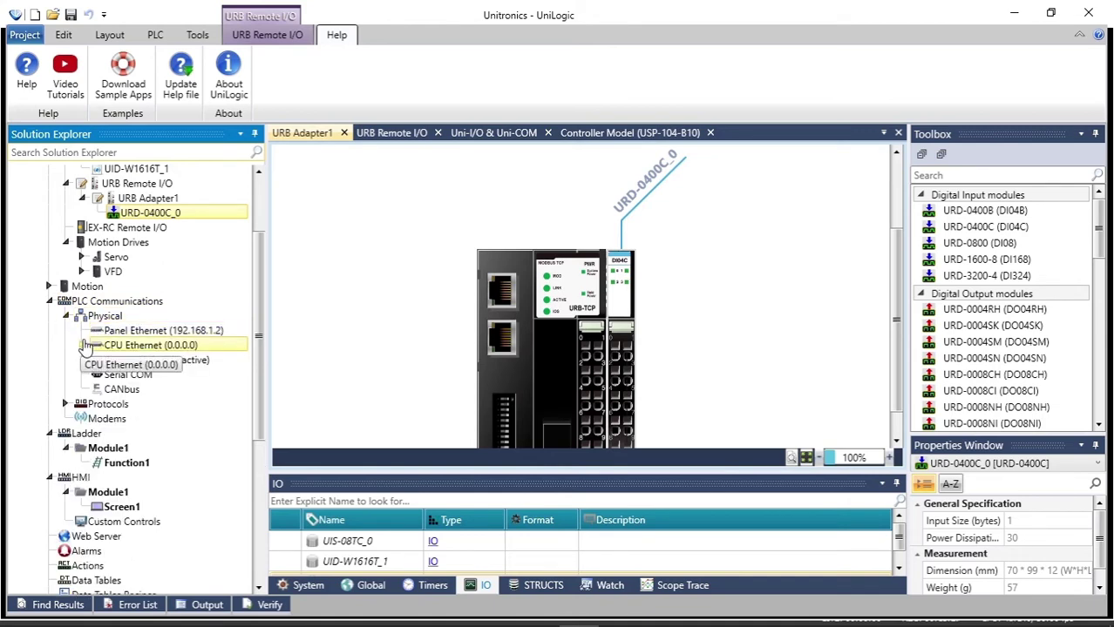
Step: Compare the IP settings of the Panel Ethernet and CPU Ethernet ports
{"action": "double_click", "coordinate": [113, 332]}
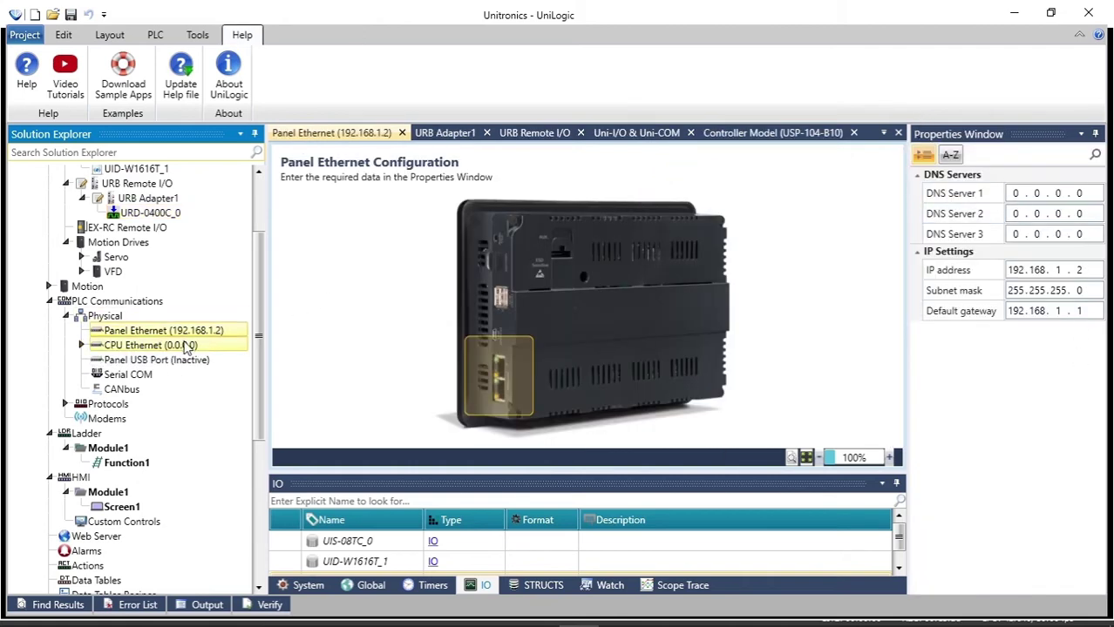
{"action": "double_click", "coordinate": [185, 348]}
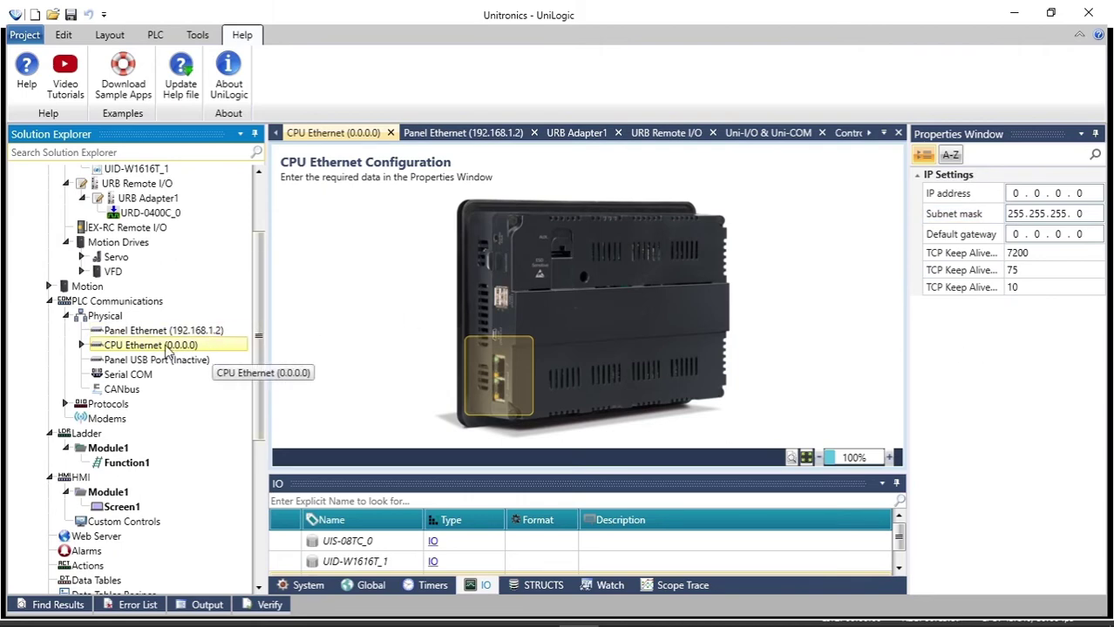
{"action": "left_click", "coordinate": [208, 333]}
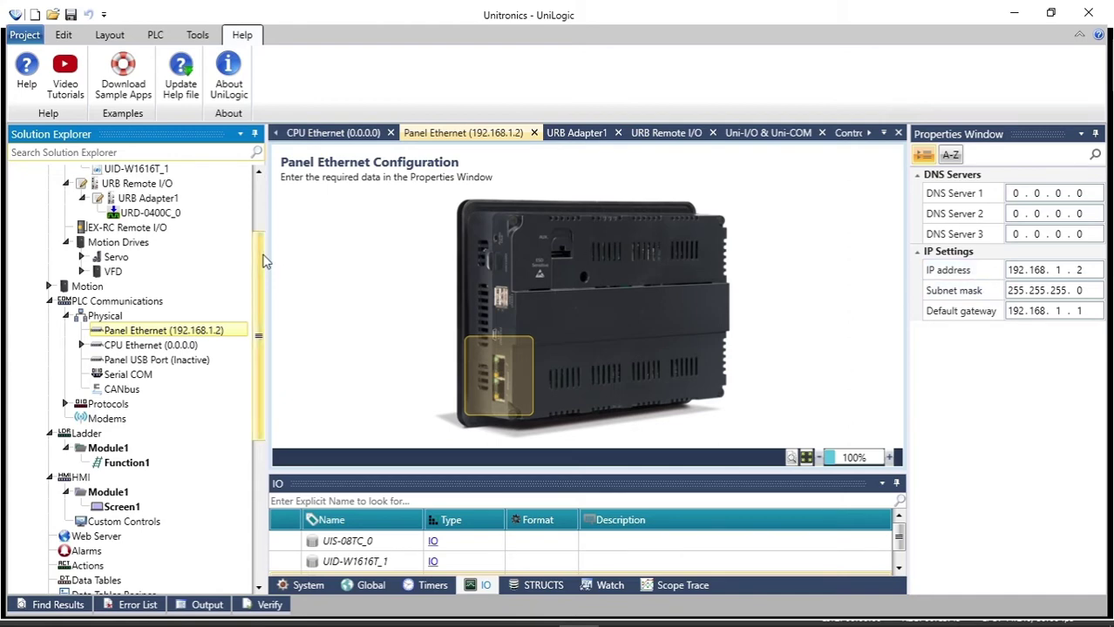
{"action": "left_click", "coordinate": [183, 346]}
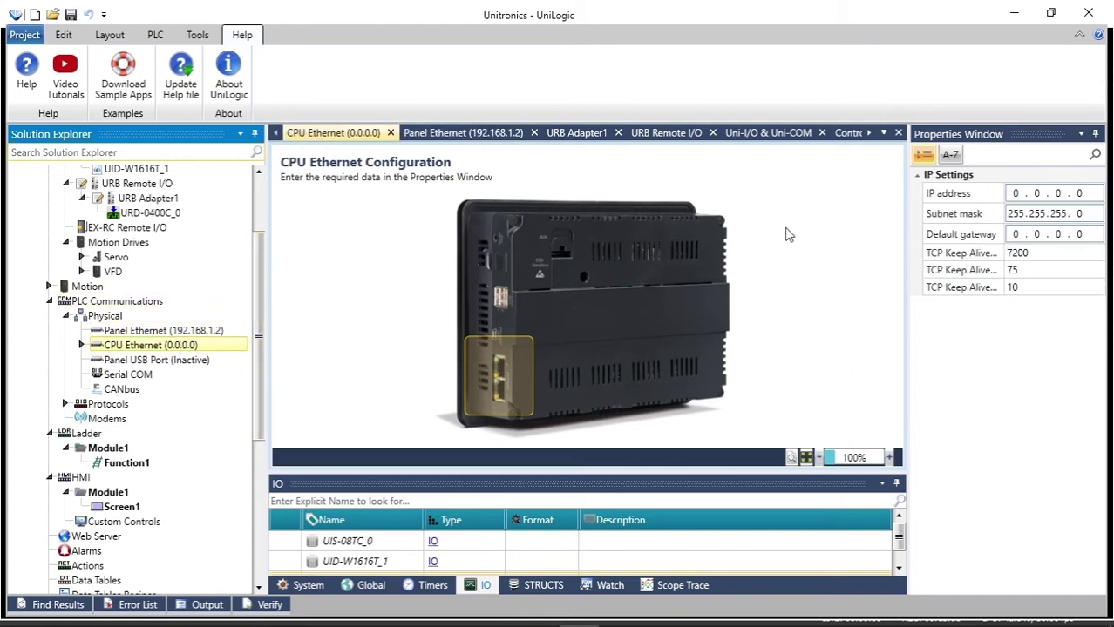
{"action": "left_click", "coordinate": [1028, 195]}
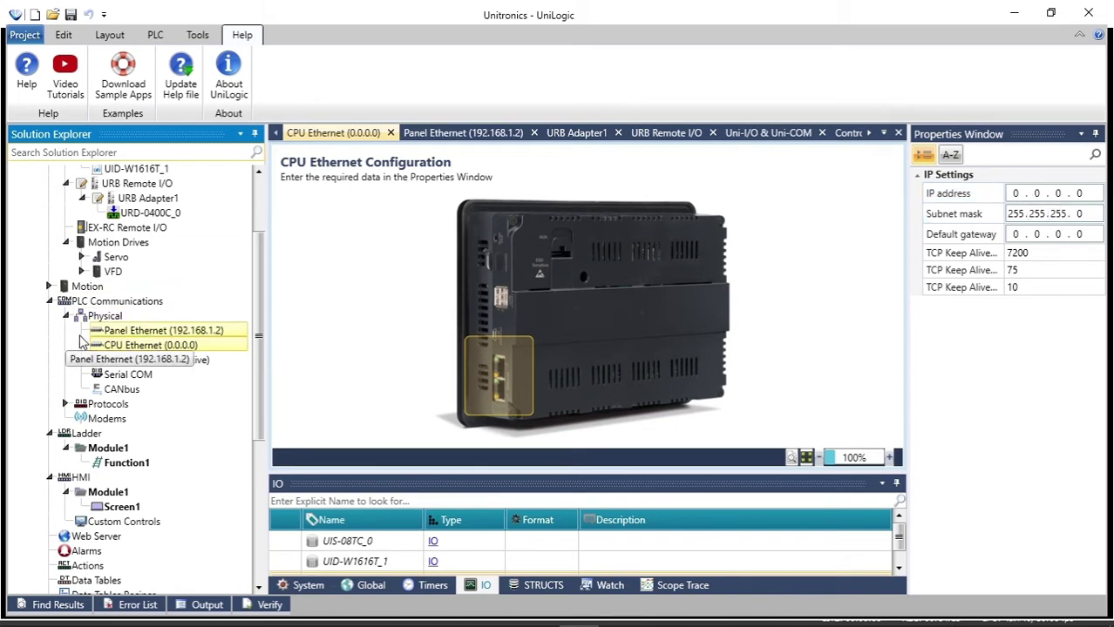
Step: Enable USB for serial communication on the Panel USB Port and check which uses the port can be initialized for
{"action": "left_click", "coordinate": [136, 361]}
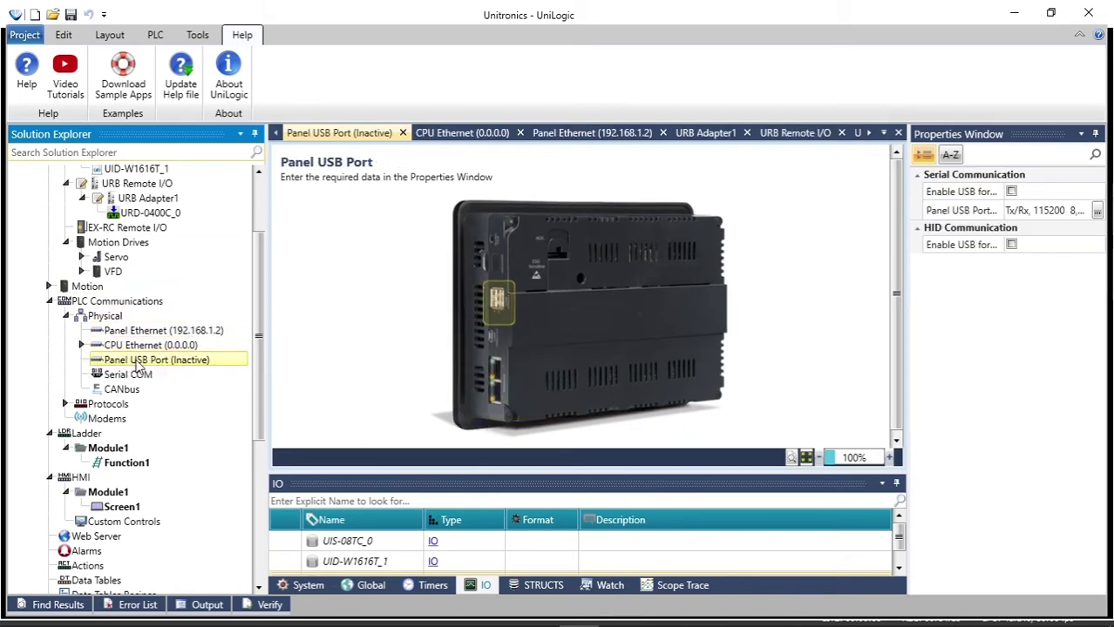
{"action": "left_click", "coordinate": [1013, 193]}
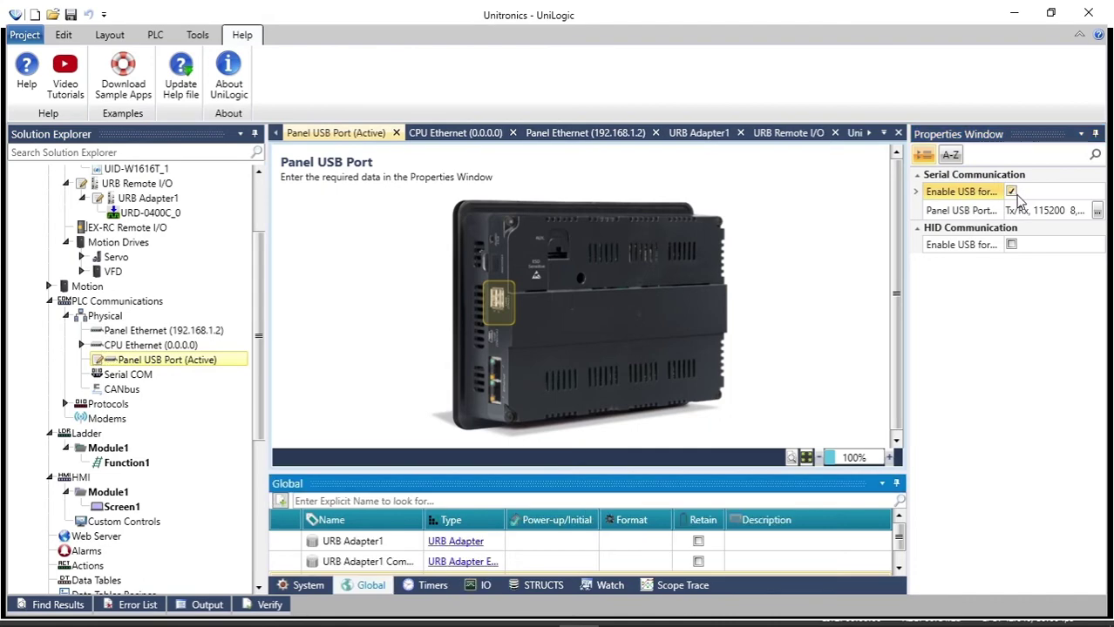
{"action": "left_click", "coordinate": [1096, 211]}
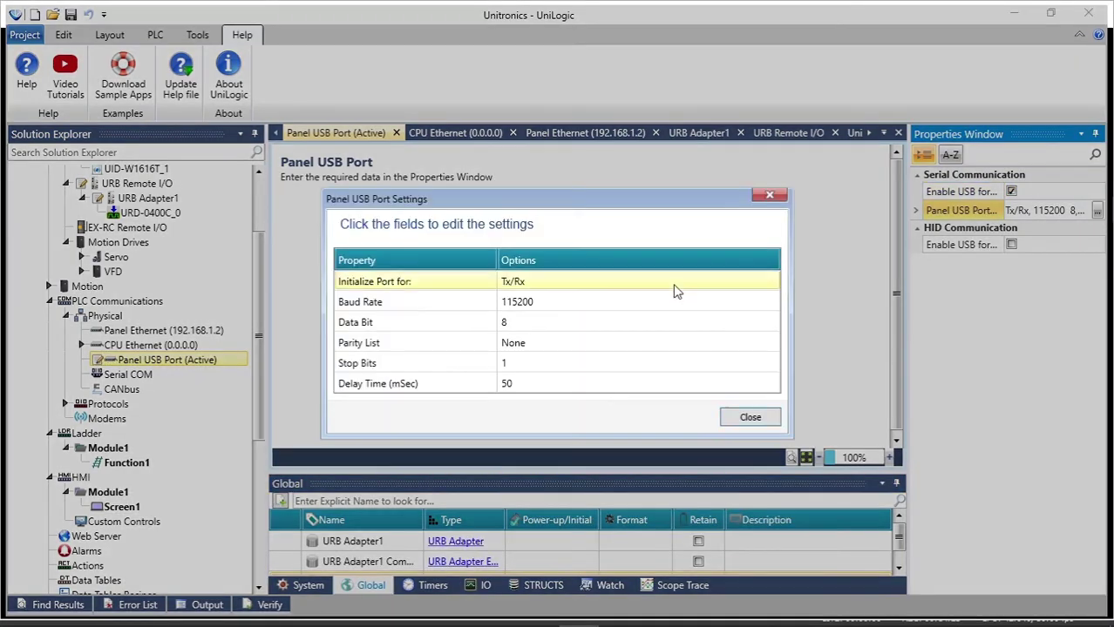
{"action": "left_click", "coordinate": [557, 292]}
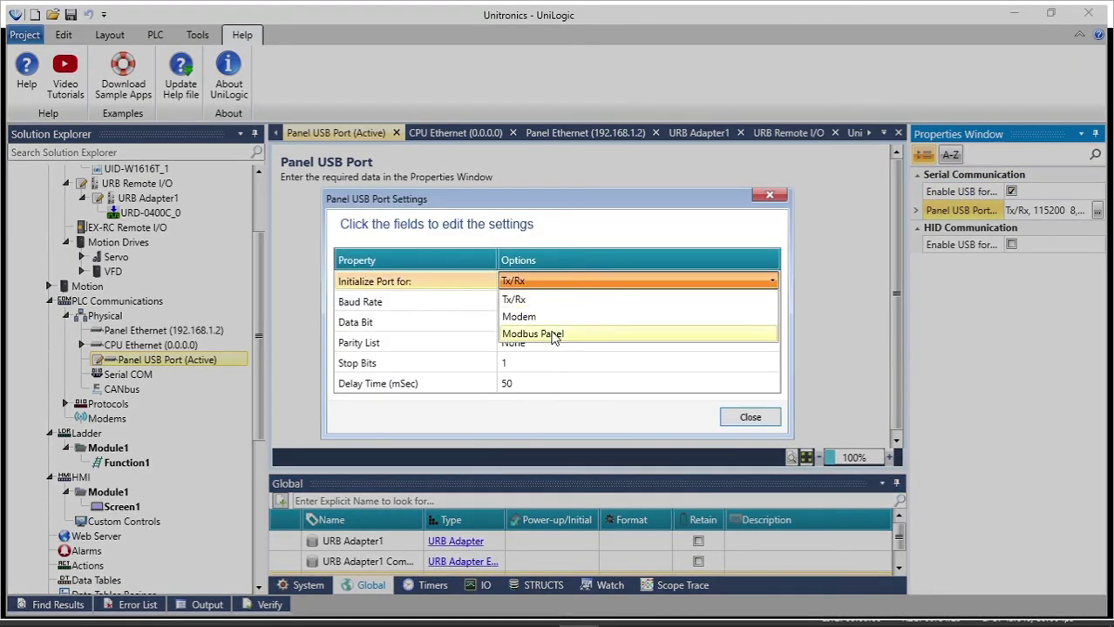
{"action": "left_click", "coordinate": [770, 199]}
{"action": "left_click", "coordinate": [769, 199]}
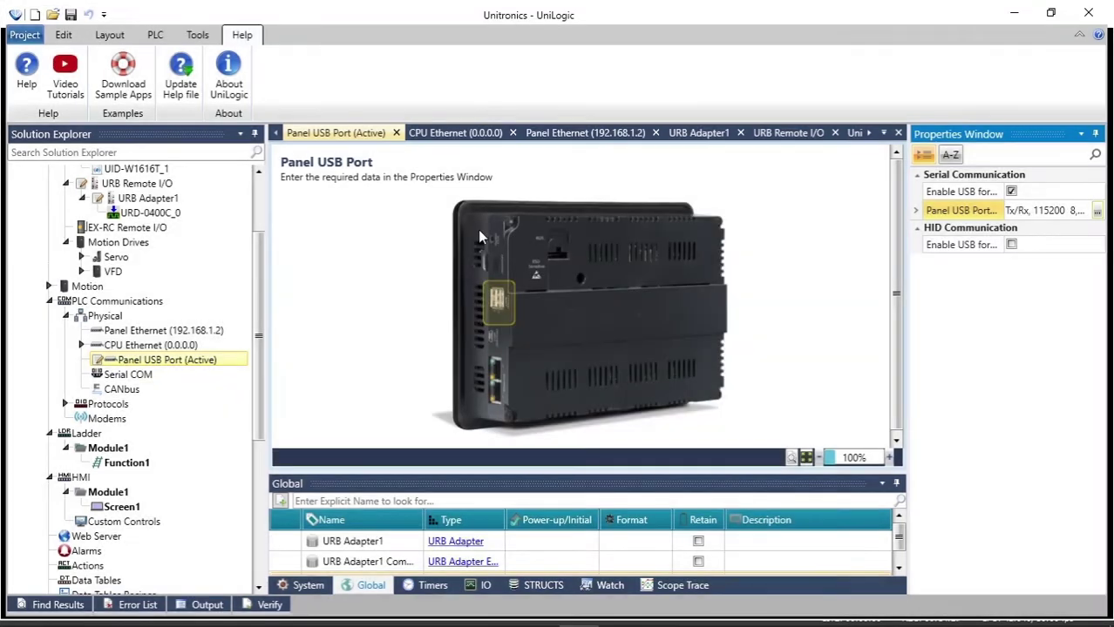
Step: Check the Serial COM port's RS485 settings and the uses it can be initialized for
{"action": "left_click", "coordinate": [122, 375]}
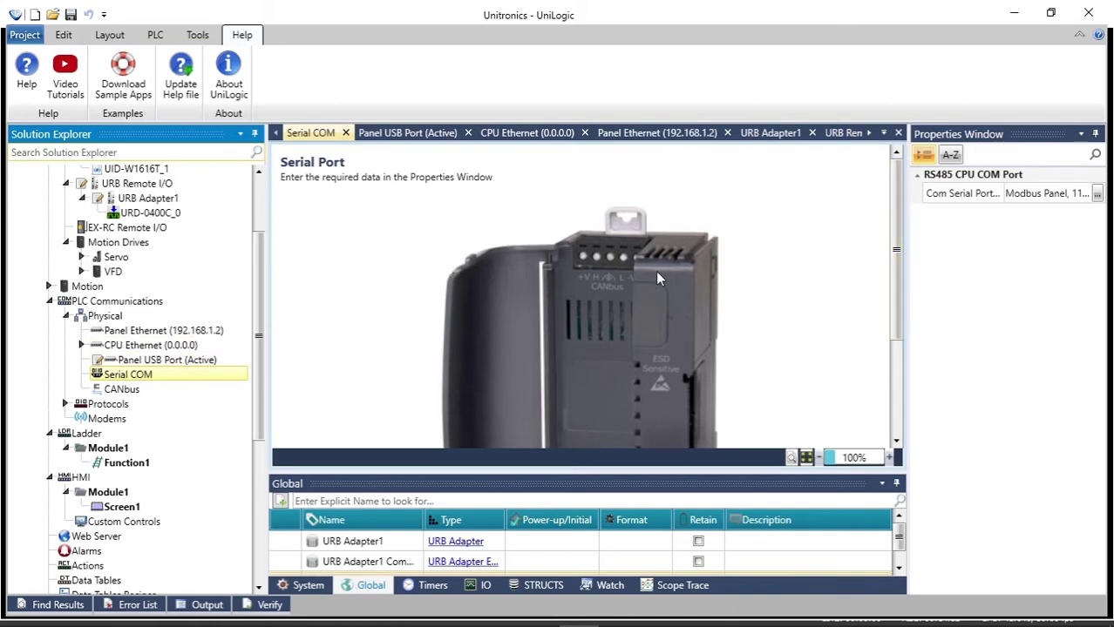
{"action": "left_click", "coordinate": [1097, 196]}
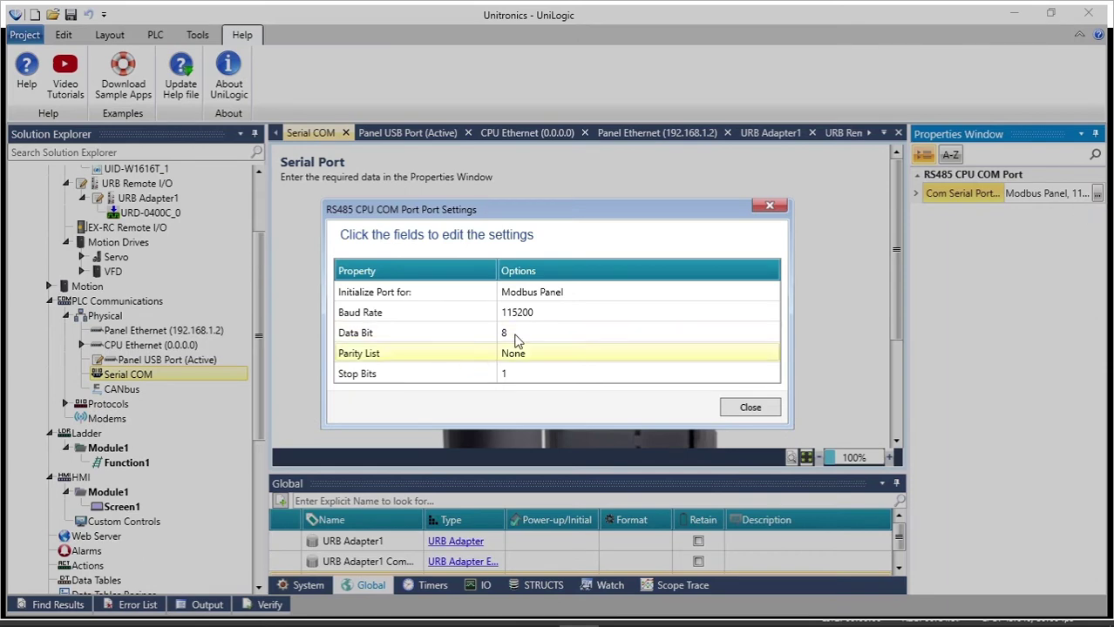
{"action": "left_click", "coordinate": [556, 293]}
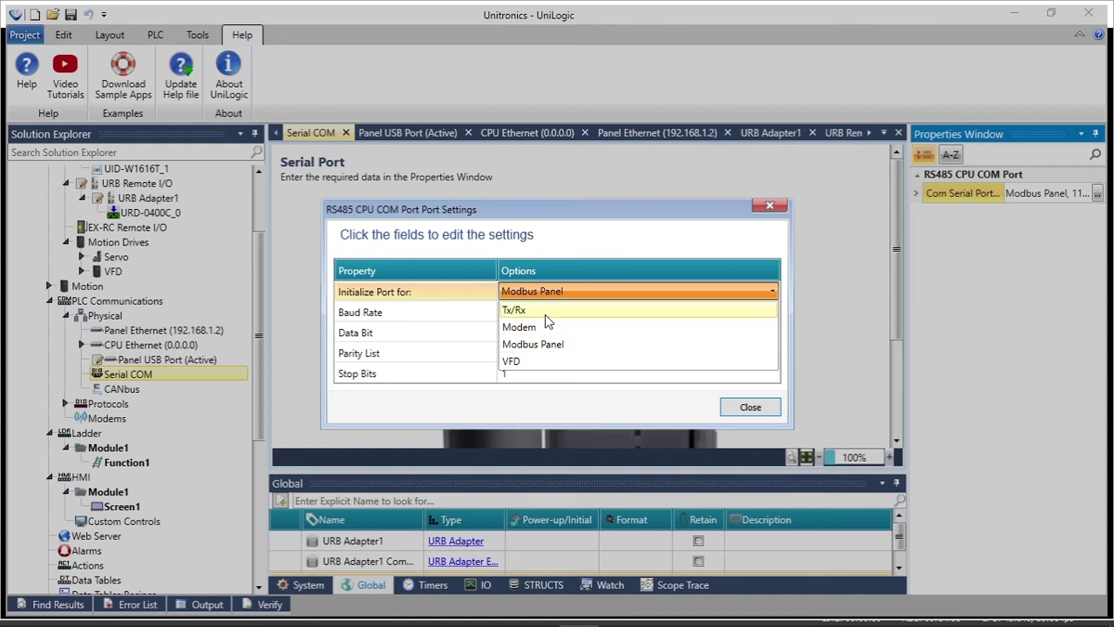
{"action": "left_click", "coordinate": [770, 206]}
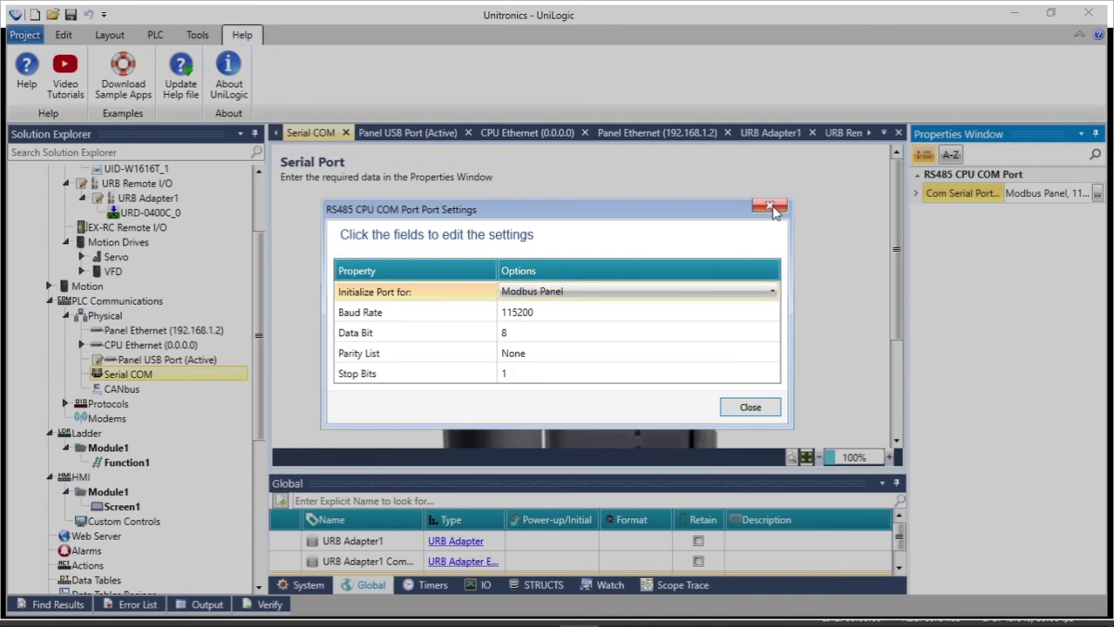
{"action": "left_click", "coordinate": [769, 205]}
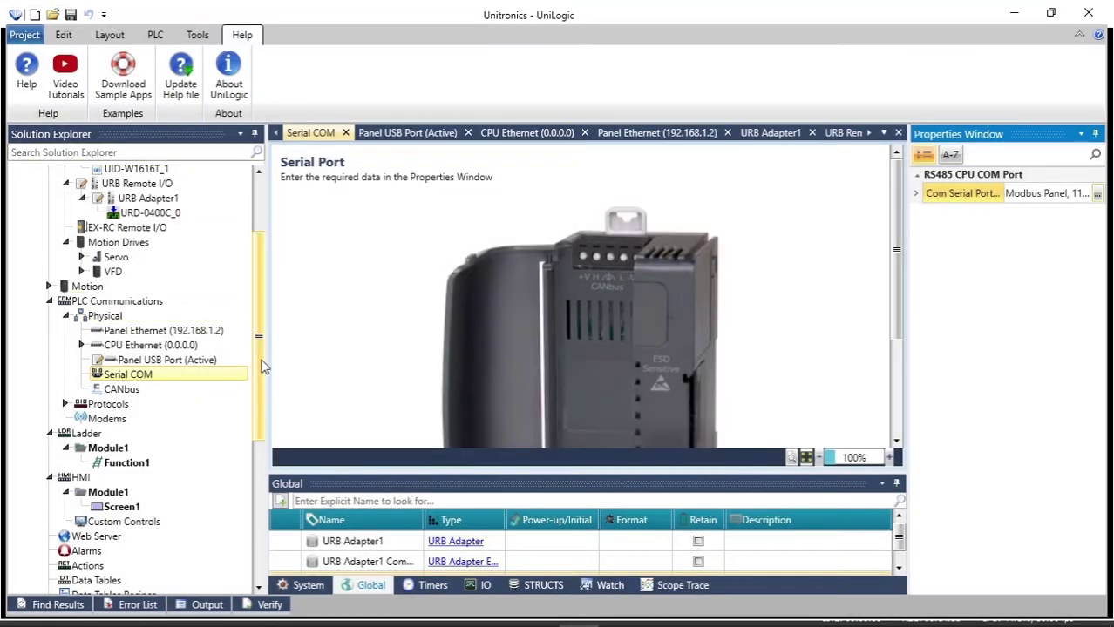
Step: Check the baud rate options available for the CANbus port
{"action": "scroll", "coordinate": [261, 366], "scroll_direction": "down", "scroll_amount": 4}
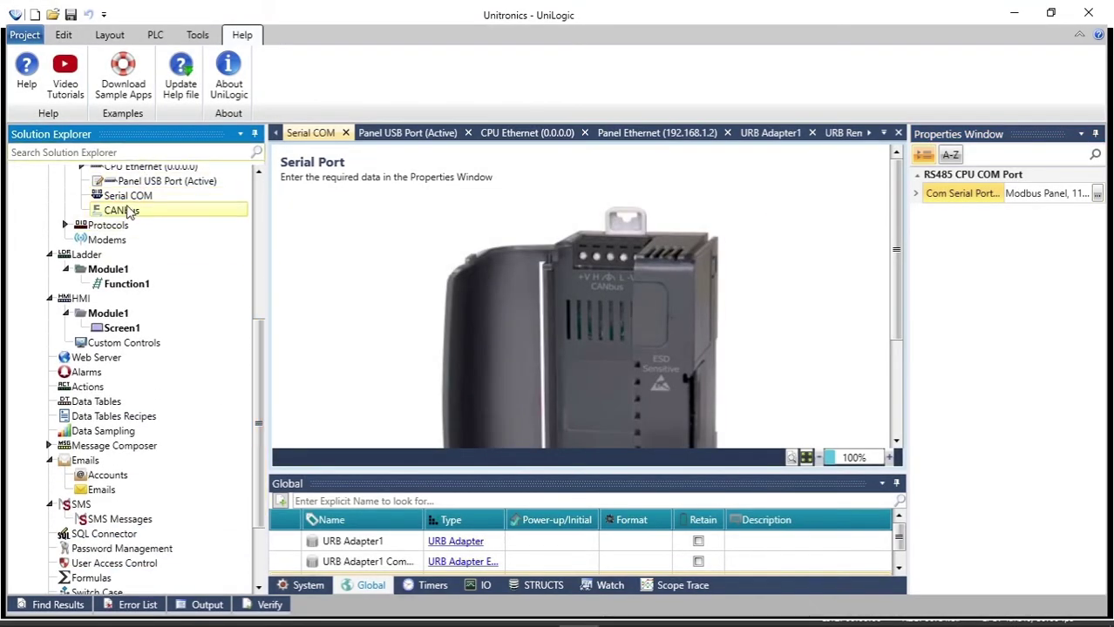
{"action": "left_click", "coordinate": [127, 214]}
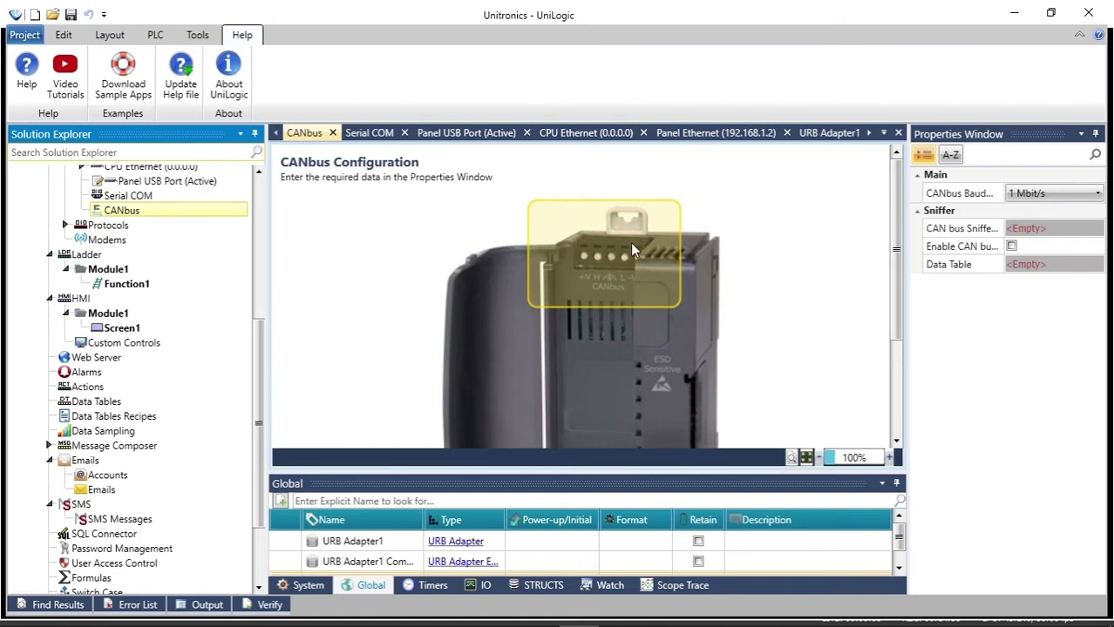
{"action": "left_click", "coordinate": [1054, 194]}
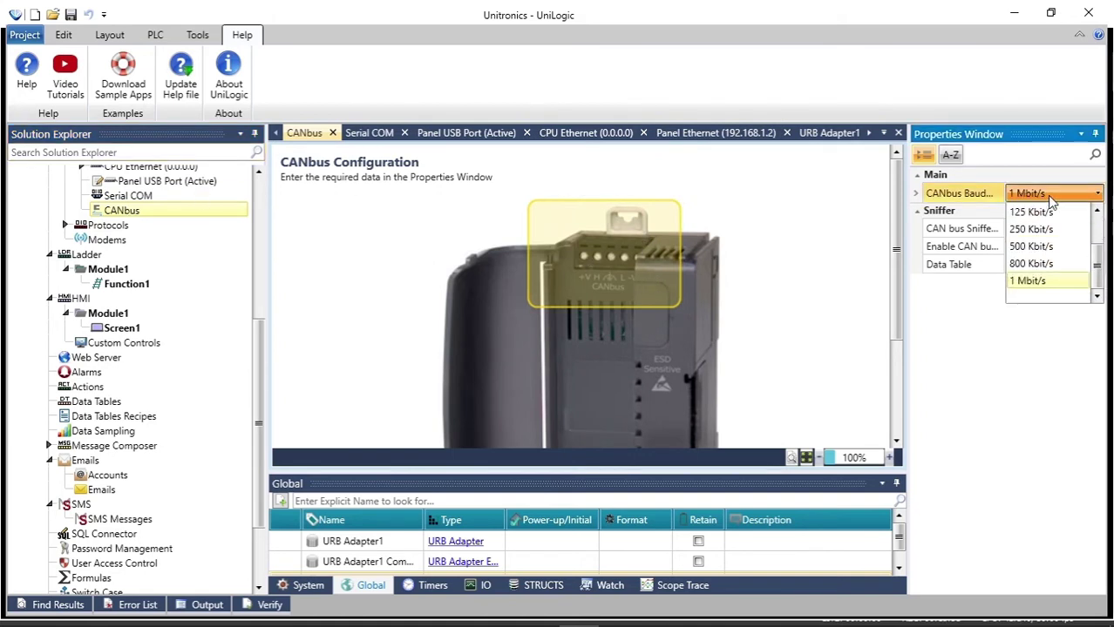
{"action": "left_click", "coordinate": [832, 338]}
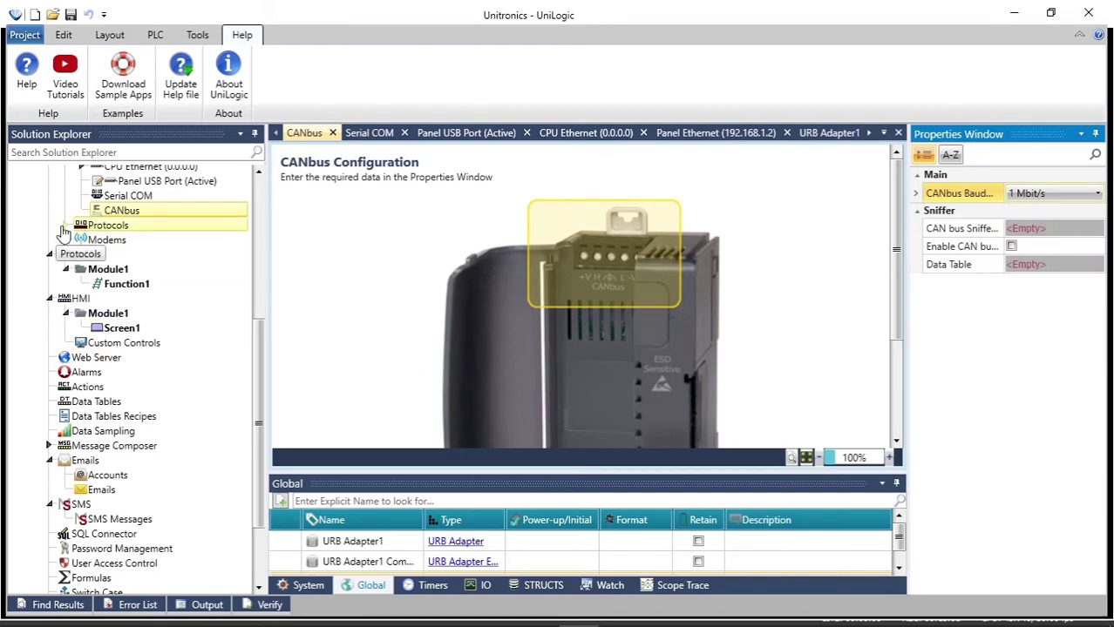
Step: Look through the PLC communication protocols in the project tree and view the OPC-UA page
{"action": "left_click", "coordinate": [65, 227]}
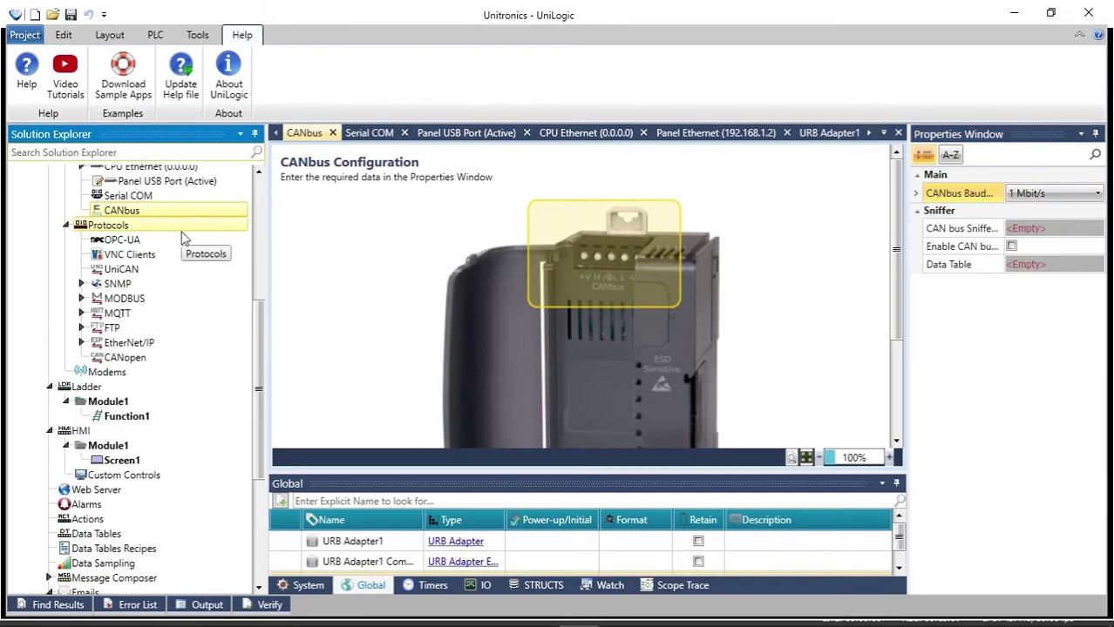
{"action": "left_click", "coordinate": [152, 243]}
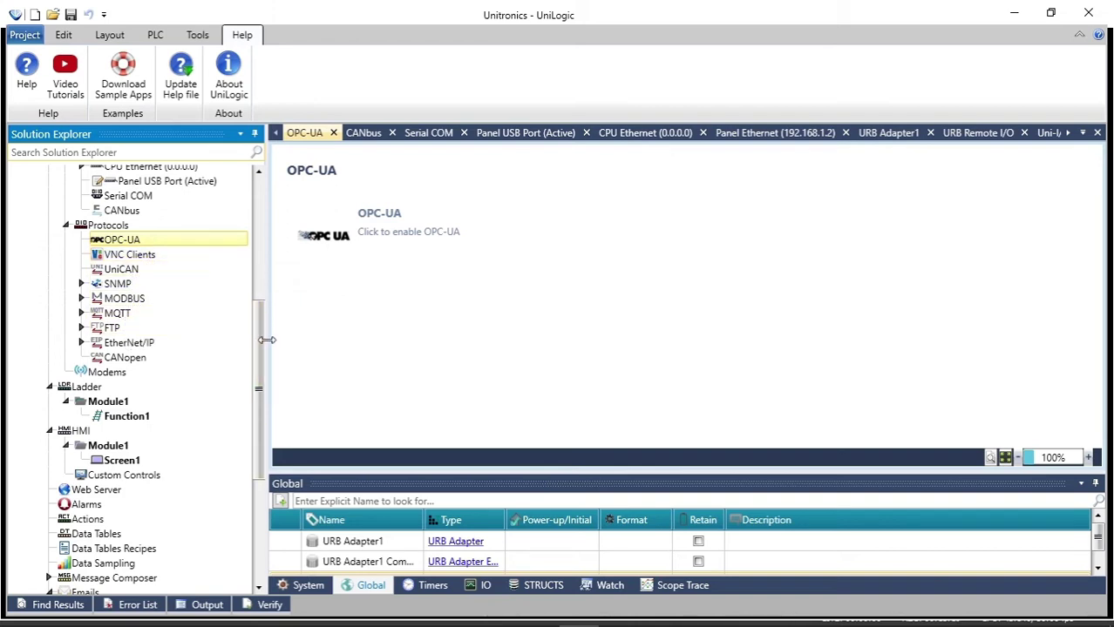
{"action": "left_click_drag", "start_coordinate": [259, 341], "coordinate": [265, 359]}
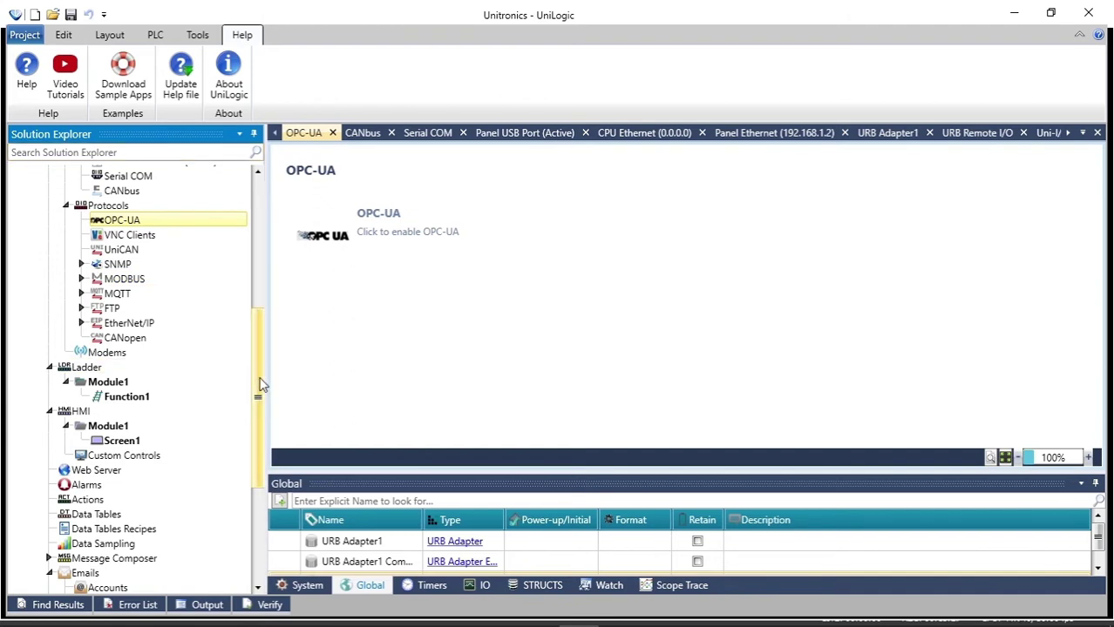
Step: View the ladder's Function1 and add a new C function to the Ladder Module1
{"action": "left_click_drag", "start_coordinate": [259, 386], "coordinate": [252, 438]}
{"action": "left_click", "coordinate": [127, 265]}
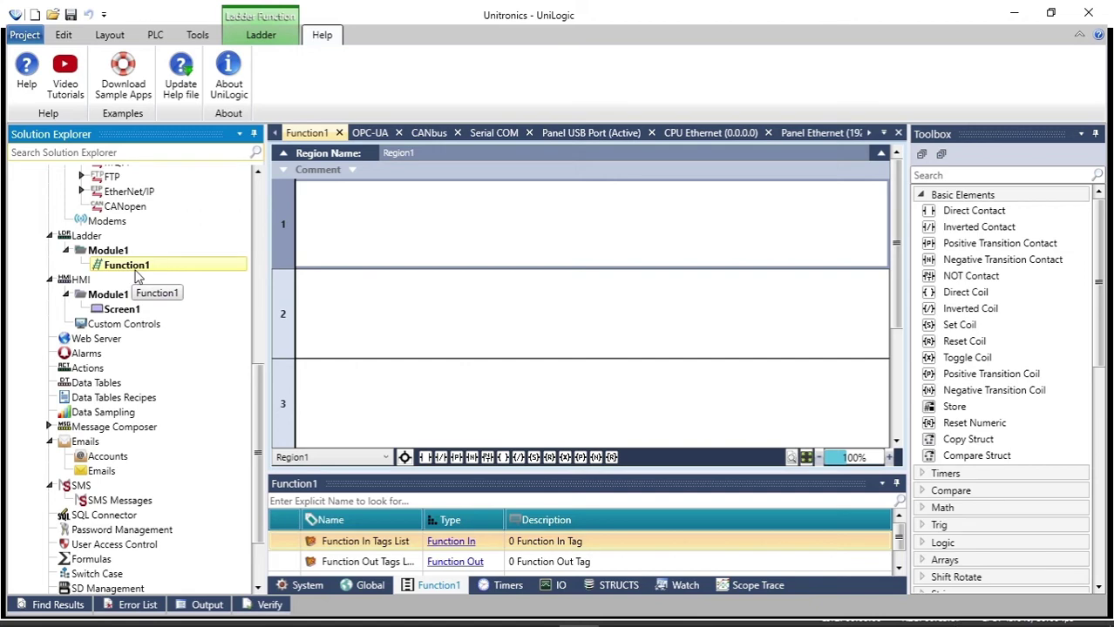
{"action": "right_click", "coordinate": [130, 267]}
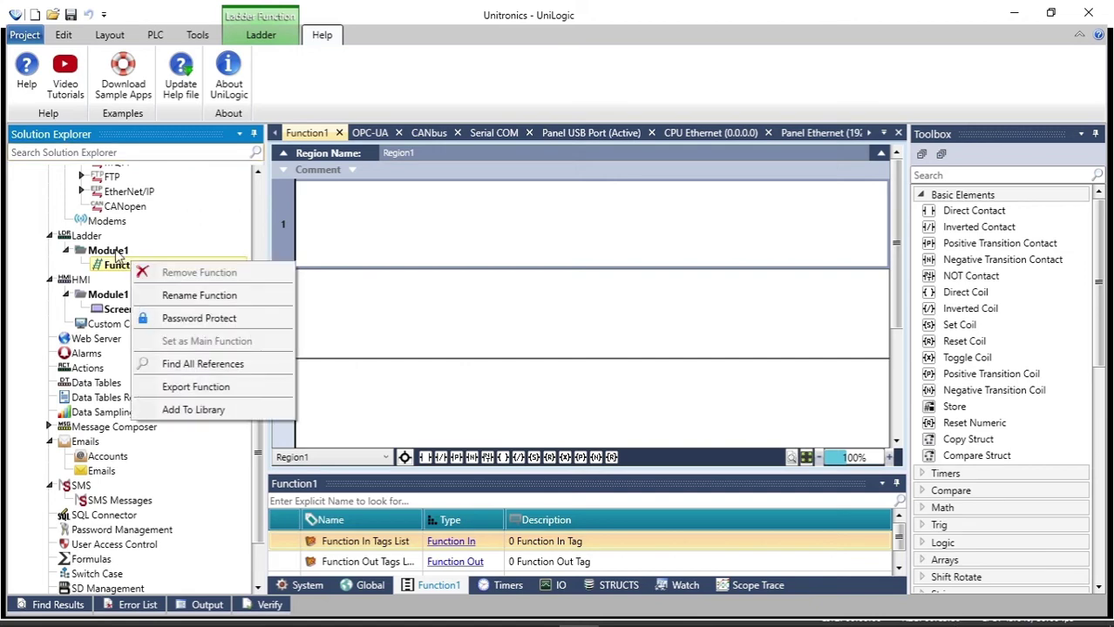
{"action": "left_click", "coordinate": [113, 251]}
{"action": "right_click", "coordinate": [113, 251]}
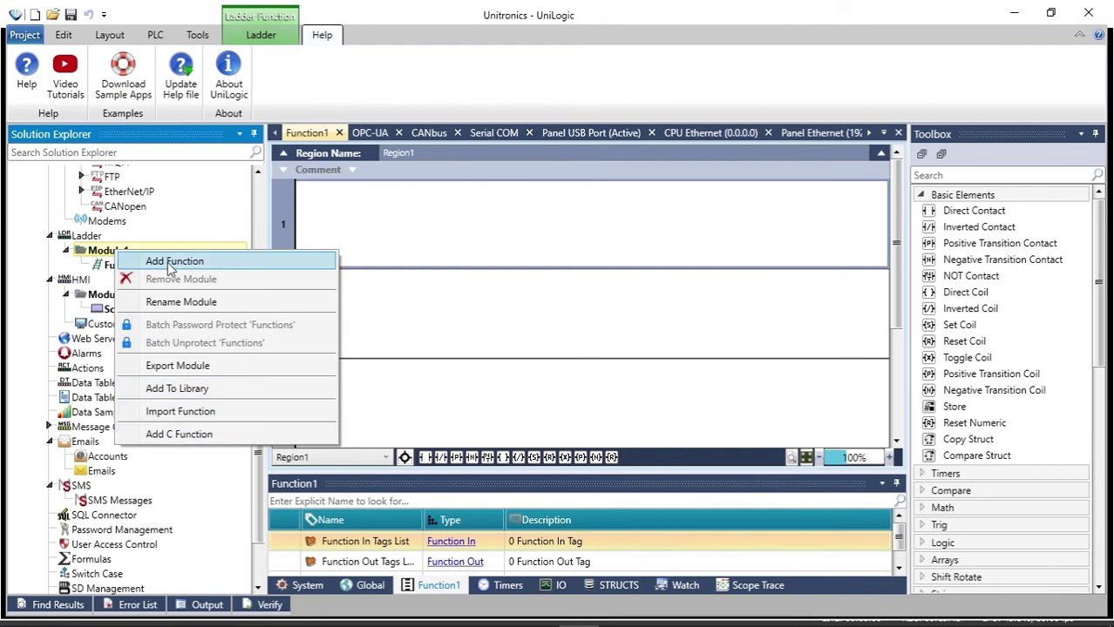
{"action": "left_click", "coordinate": [205, 436]}
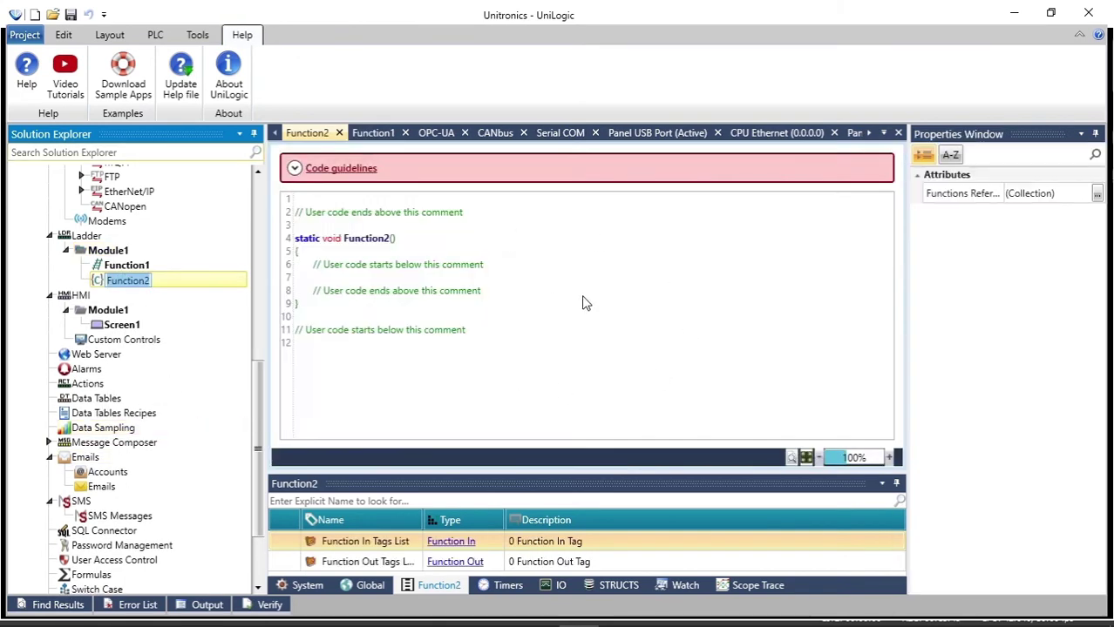
Step: Reopen the ladder's Function1 and look through the categories of ladder elements in the Toolbox
{"action": "left_click", "coordinate": [125, 266]}
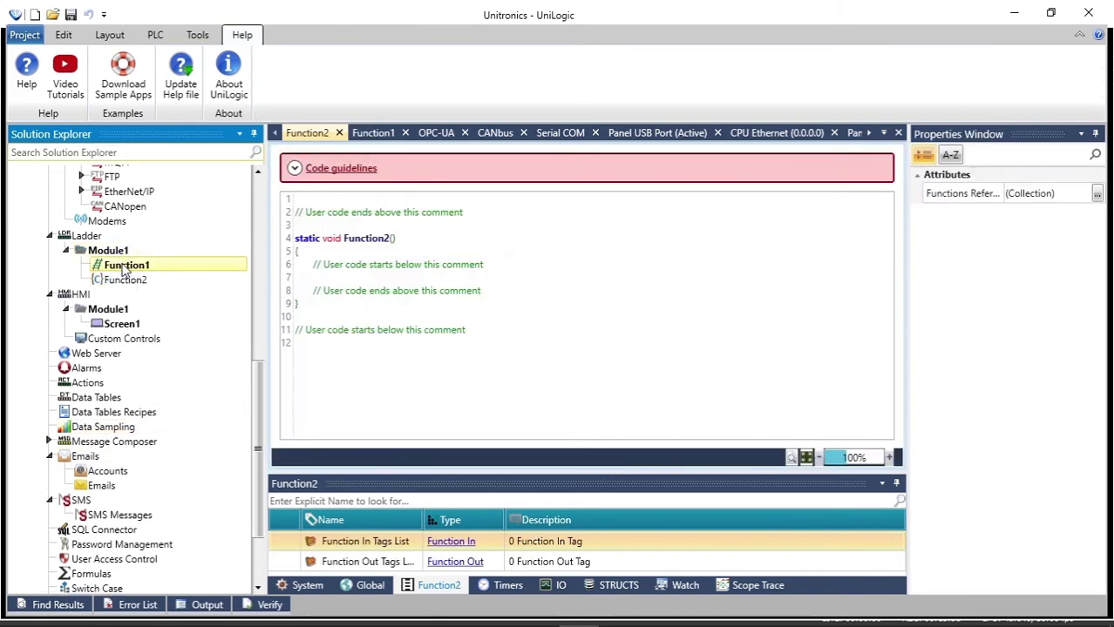
{"action": "double_click", "coordinate": [218, 262]}
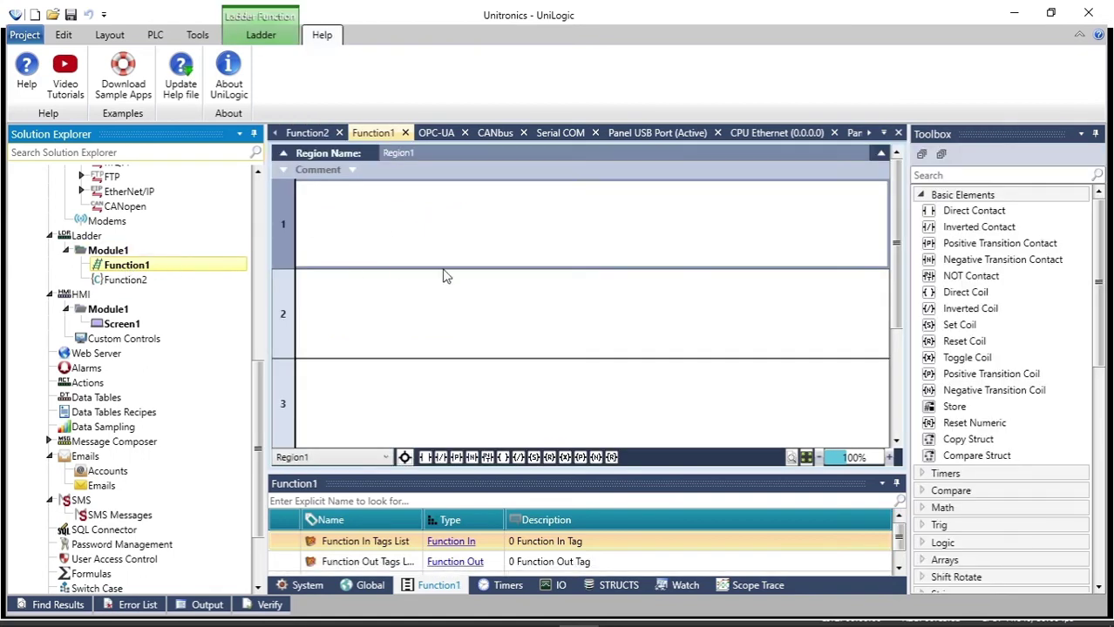
{"action": "left_click", "coordinate": [920, 199]}
{"action": "left_click", "coordinate": [920, 197]}
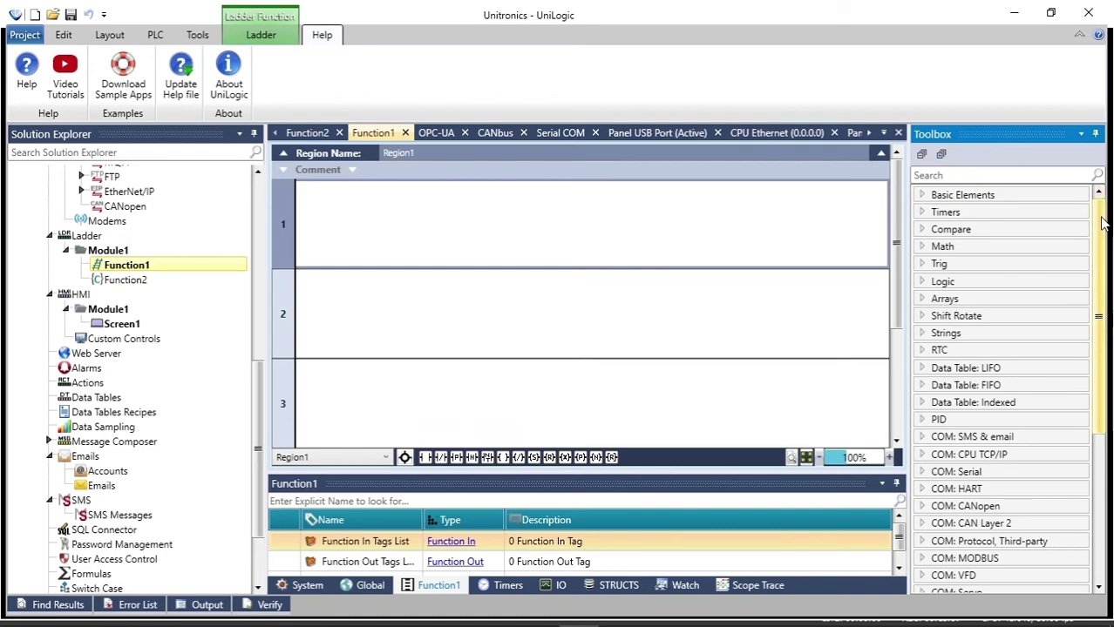
{"action": "scroll", "coordinate": [1100, 216], "scroll_direction": "down", "scroll_amount": 4}
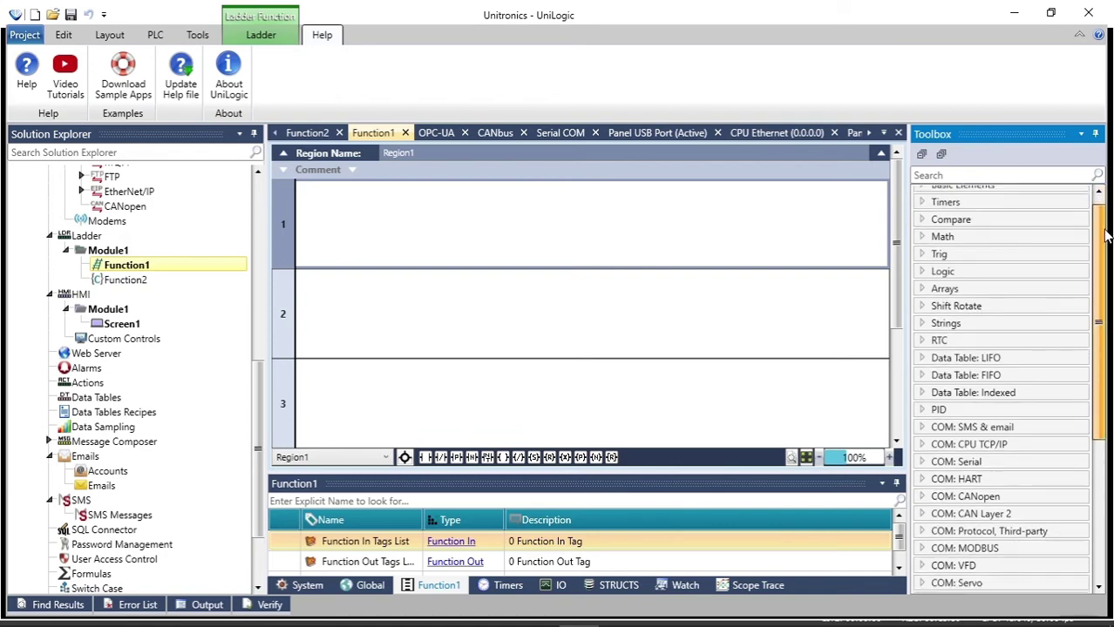
{"action": "scroll", "coordinate": [1088, 271], "scroll_direction": "up", "scroll_amount": 4}
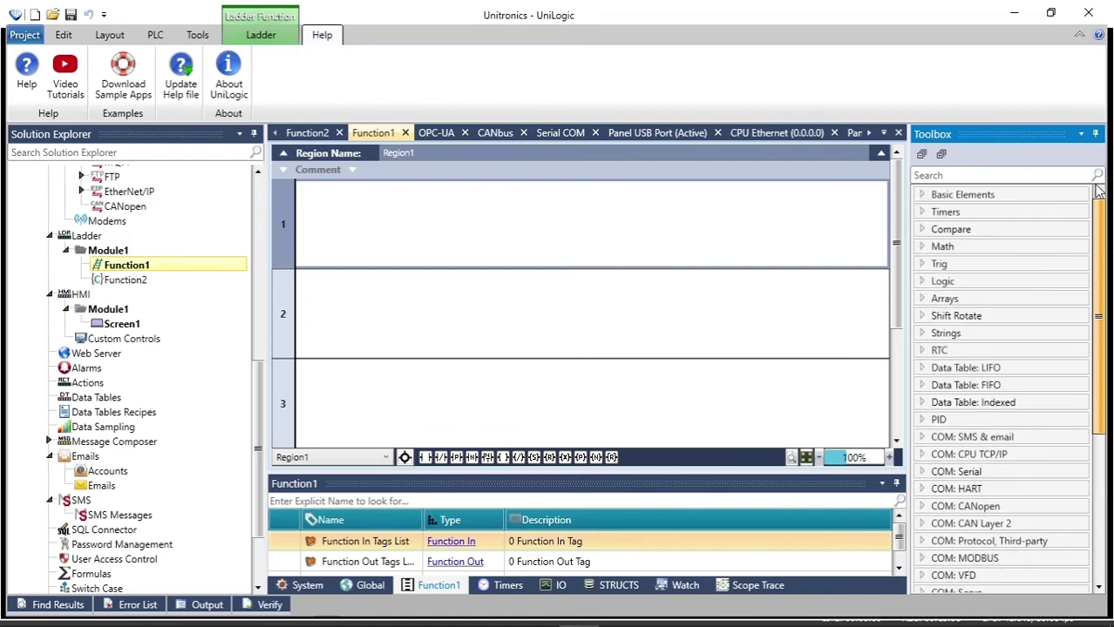
{"action": "left_click", "coordinate": [988, 199]}
{"action": "left_click", "coordinate": [988, 197]}
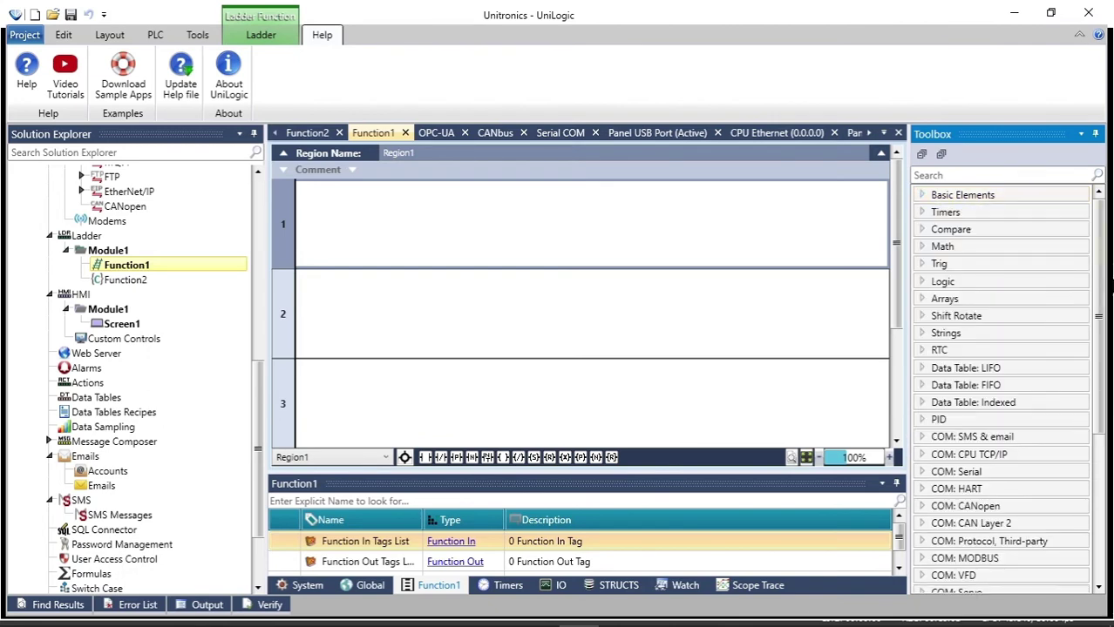
{"action": "left_click_drag", "start_coordinate": [1100, 307], "coordinate": [1096, 438]}
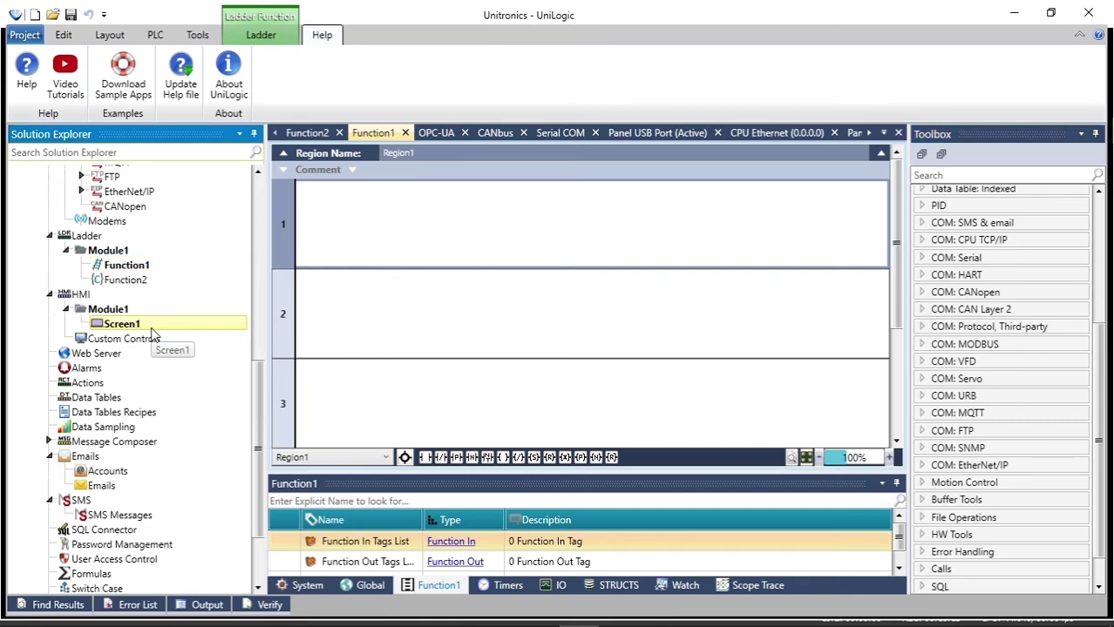
Step: Open HMI Screen1 and examine its element categories, including Simple Elements and Media
{"action": "double_click", "coordinate": [150, 324]}
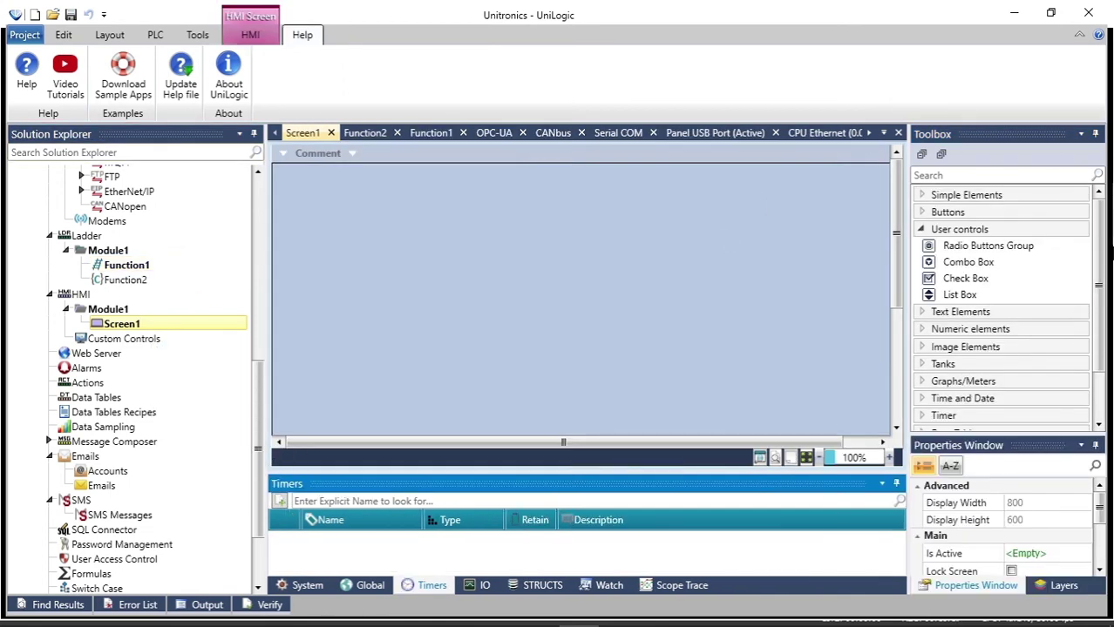
{"action": "left_click", "coordinate": [919, 230]}
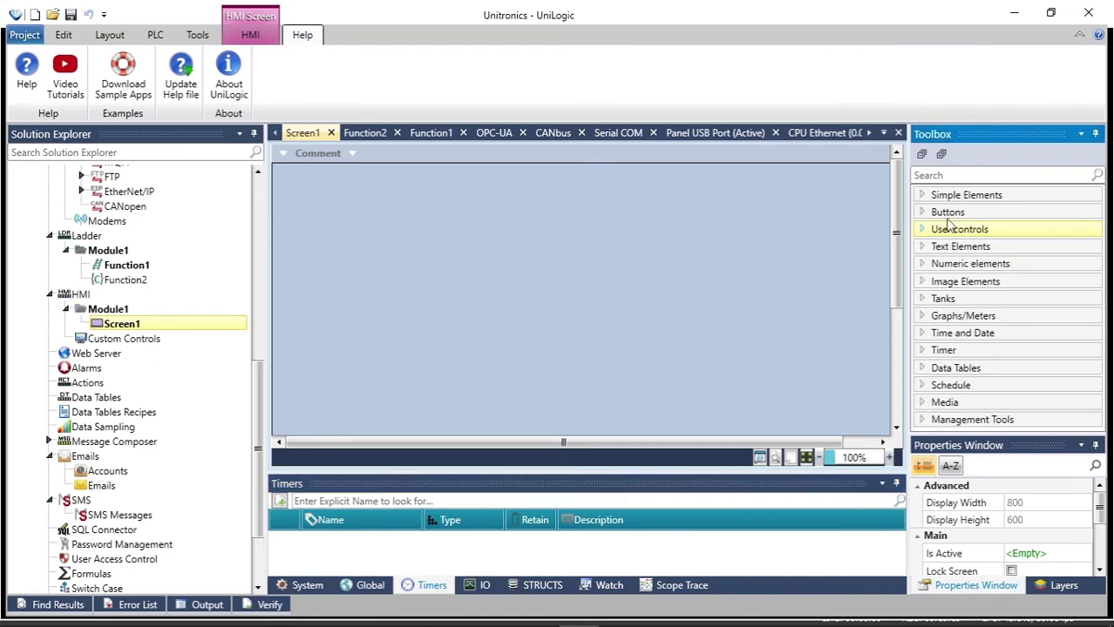
{"action": "left_click", "coordinate": [980, 200]}
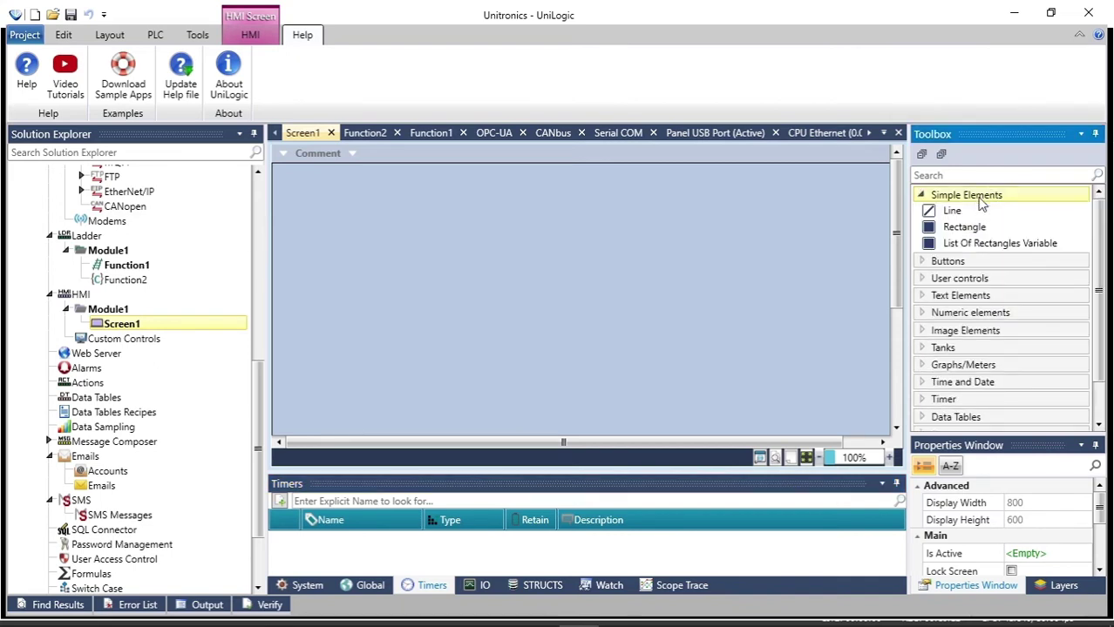
{"action": "left_click", "coordinate": [980, 200]}
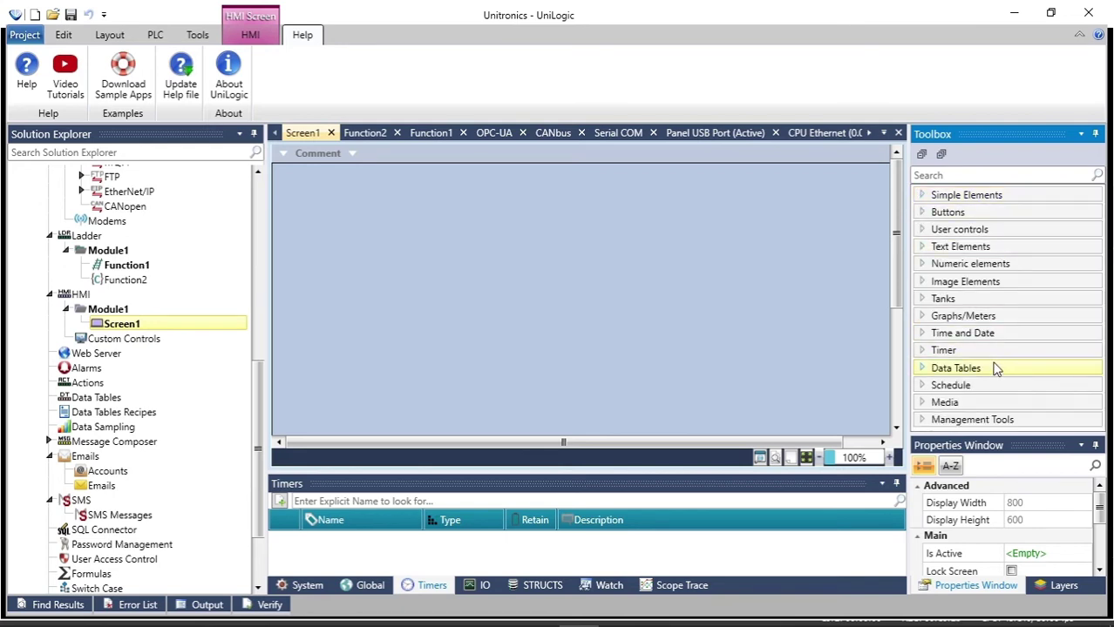
{"action": "left_click", "coordinate": [1004, 404]}
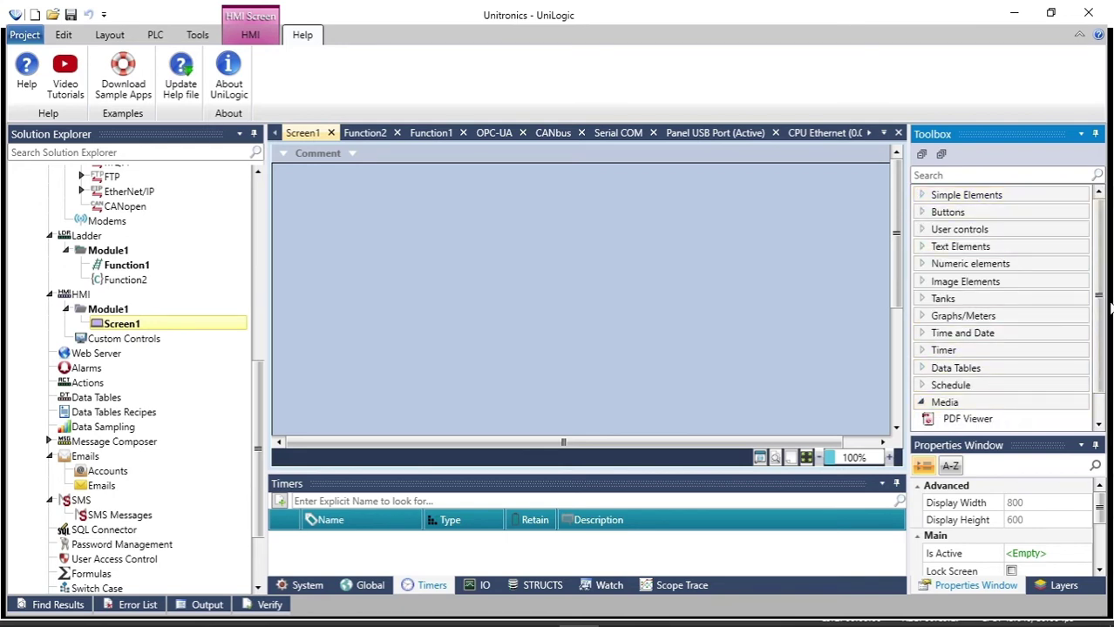
{"action": "scroll", "coordinate": [1103, 301], "scroll_direction": "down", "scroll_amount": 1}
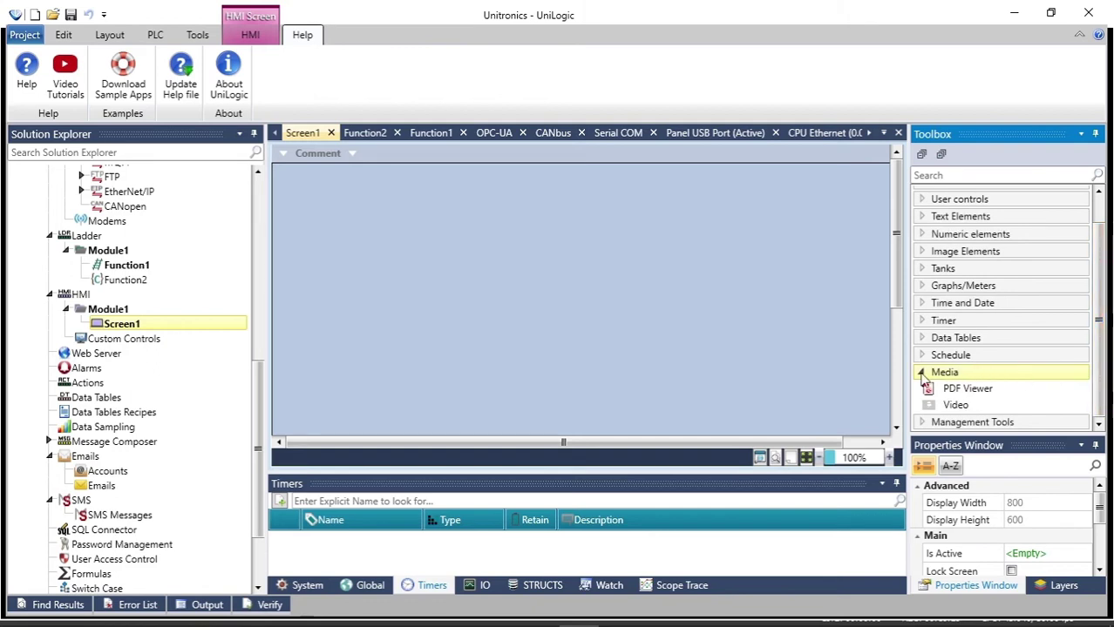
{"action": "left_click", "coordinate": [920, 373]}
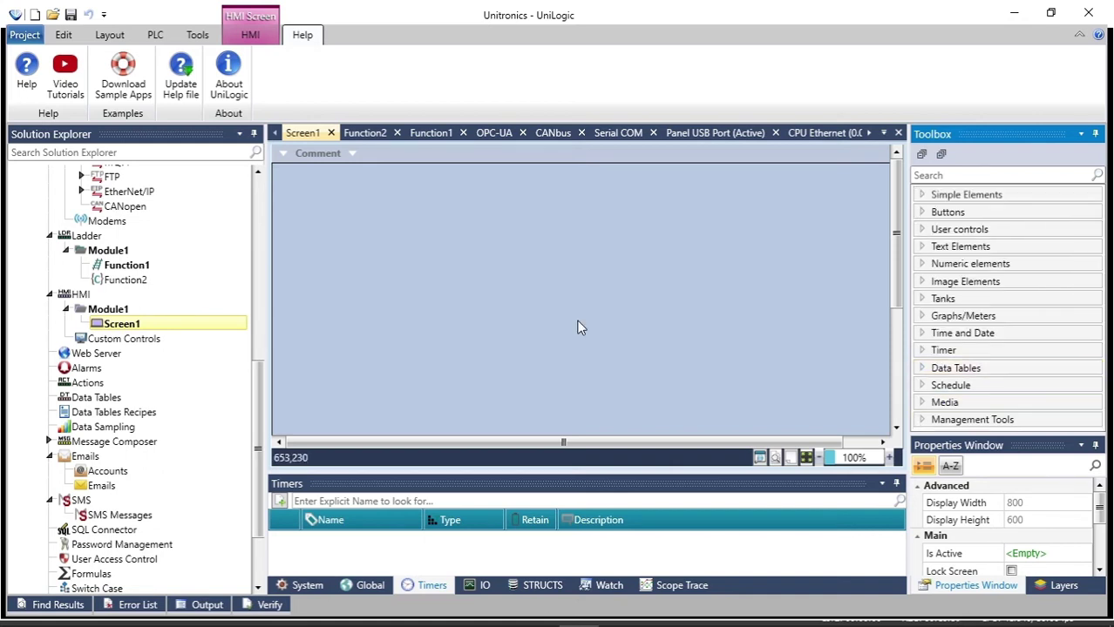
Step: Set the PLC as a Web Server with a new web page, keeping the name Web Page1, and collapse its User controls category
{"action": "left_click", "coordinate": [152, 368]}
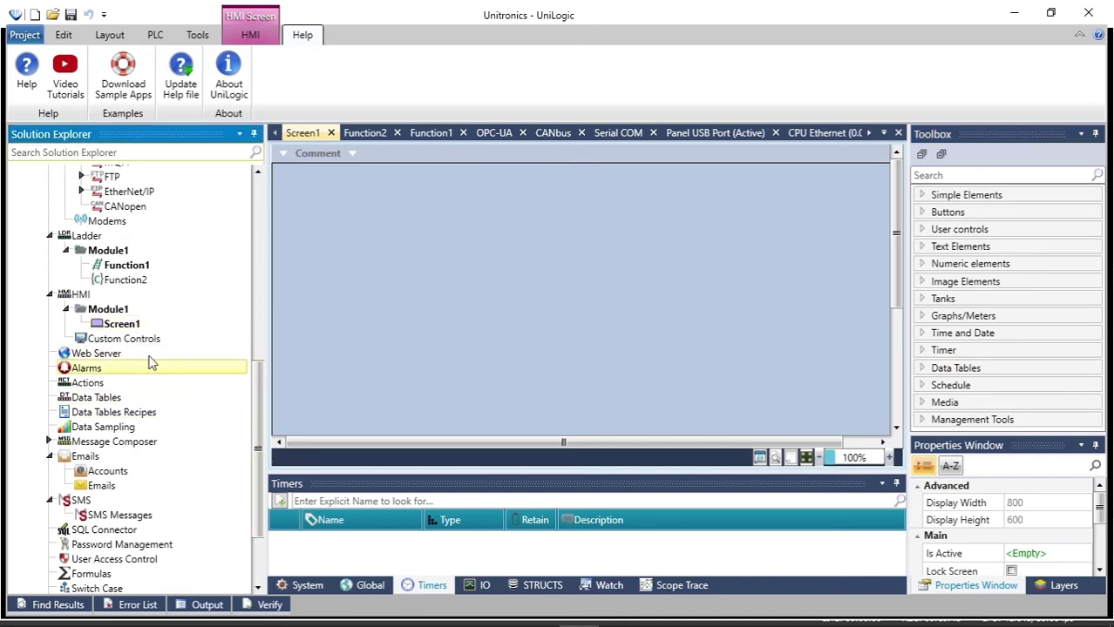
{"action": "double_click", "coordinate": [150, 353]}
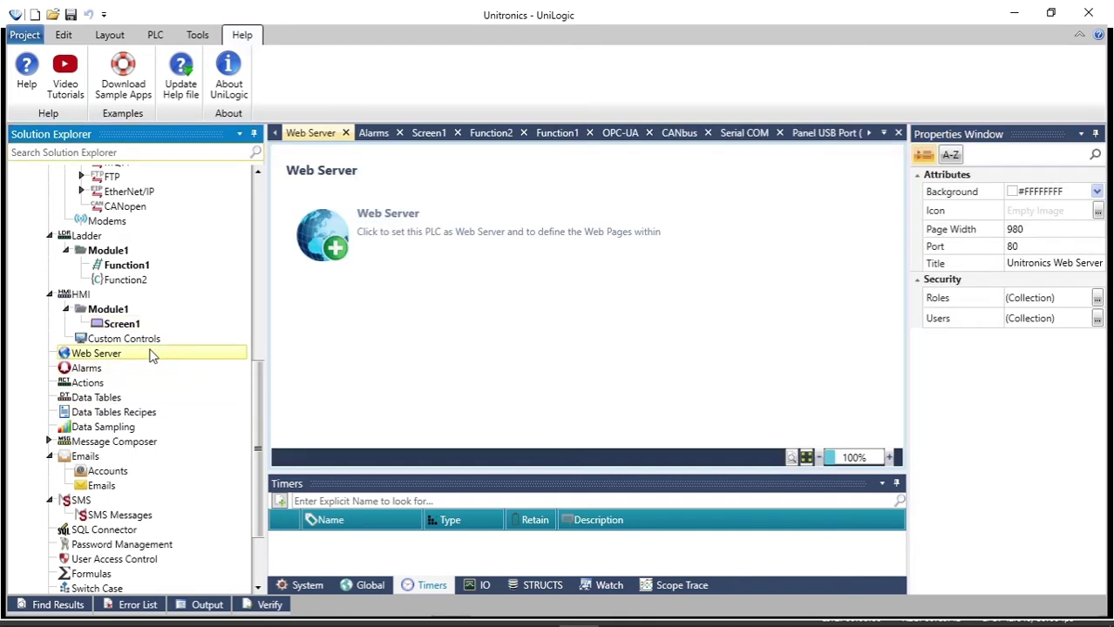
{"action": "left_click", "coordinate": [353, 228]}
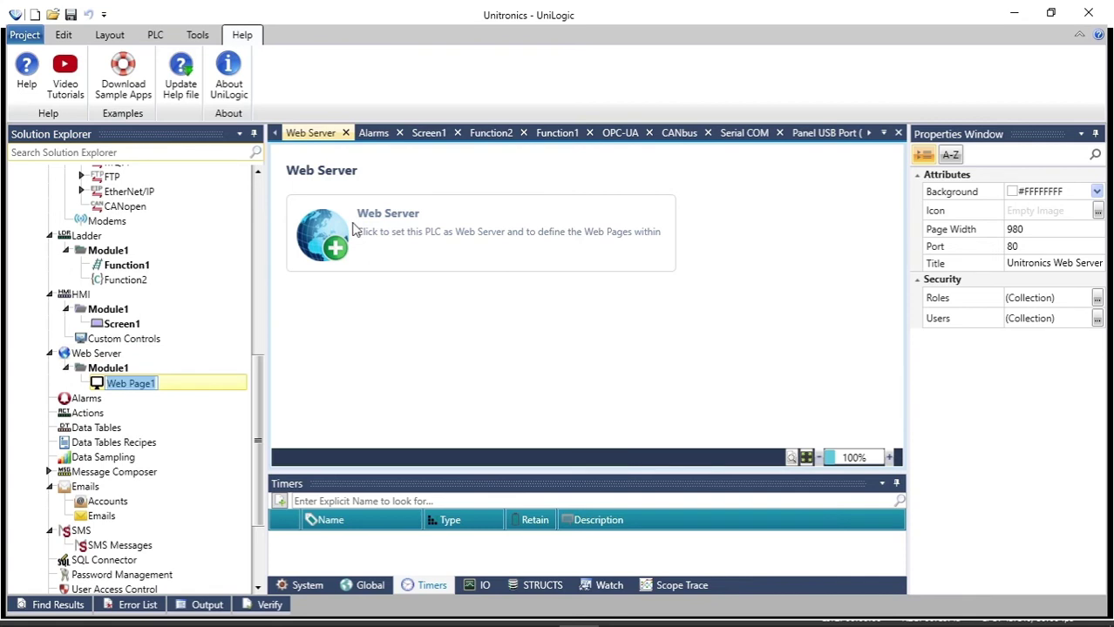
{"action": "key", "text": "Return"}
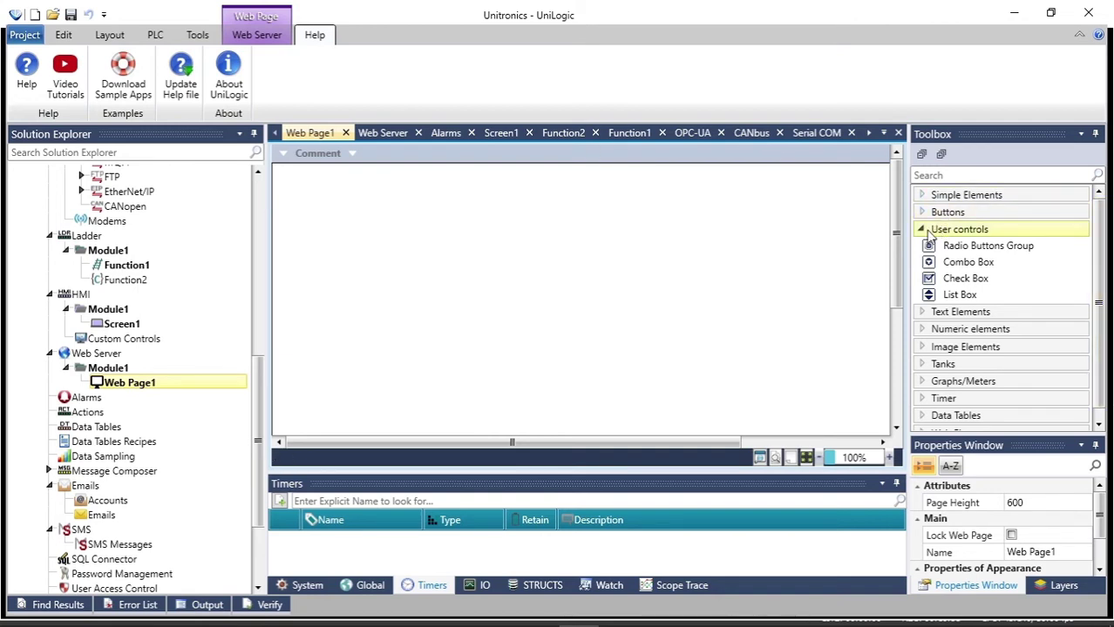
{"action": "left_click", "coordinate": [926, 234]}
{"action": "left_click", "coordinate": [925, 231]}
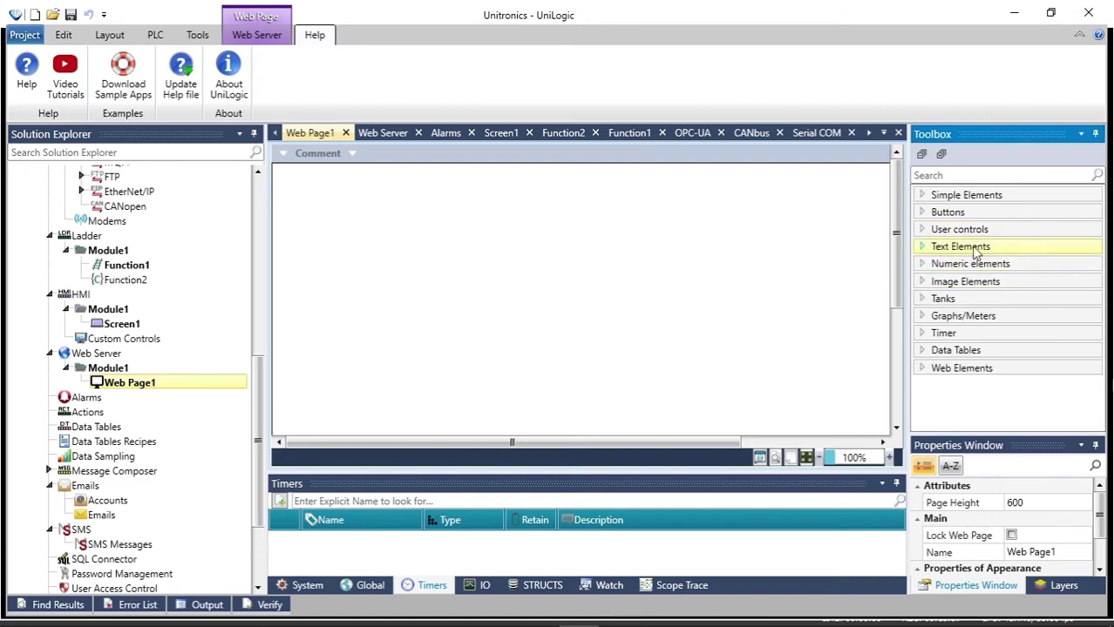
Step: Look through the web page's Toolbox categories, including Simple Elements, Data Tables and Graphs/Meters
{"action": "left_click", "coordinate": [920, 197]}
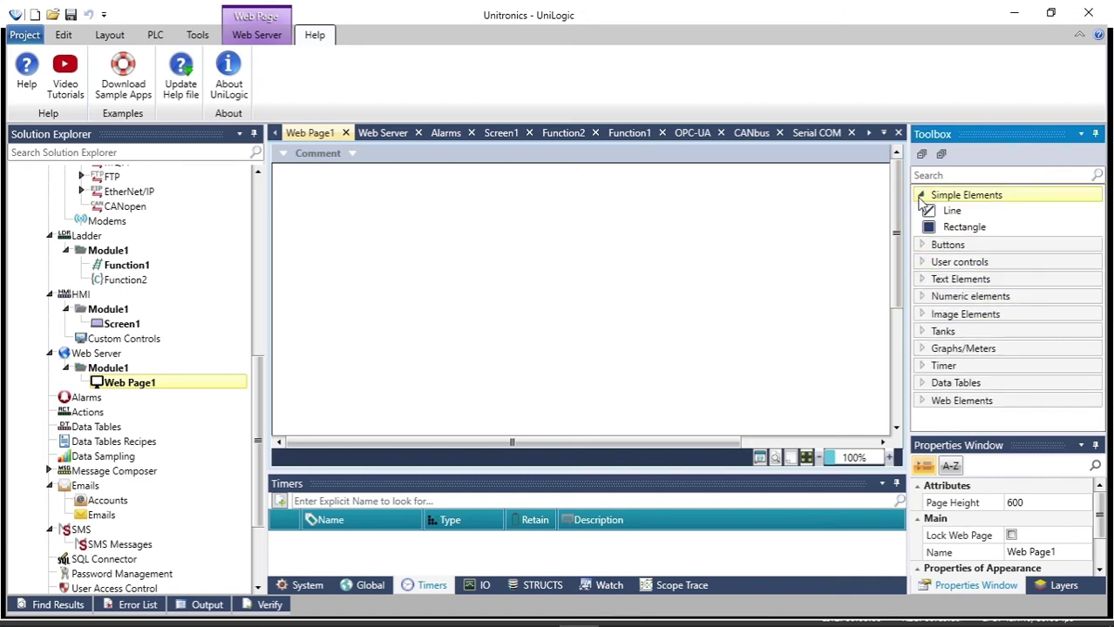
{"action": "left_click", "coordinate": [920, 196]}
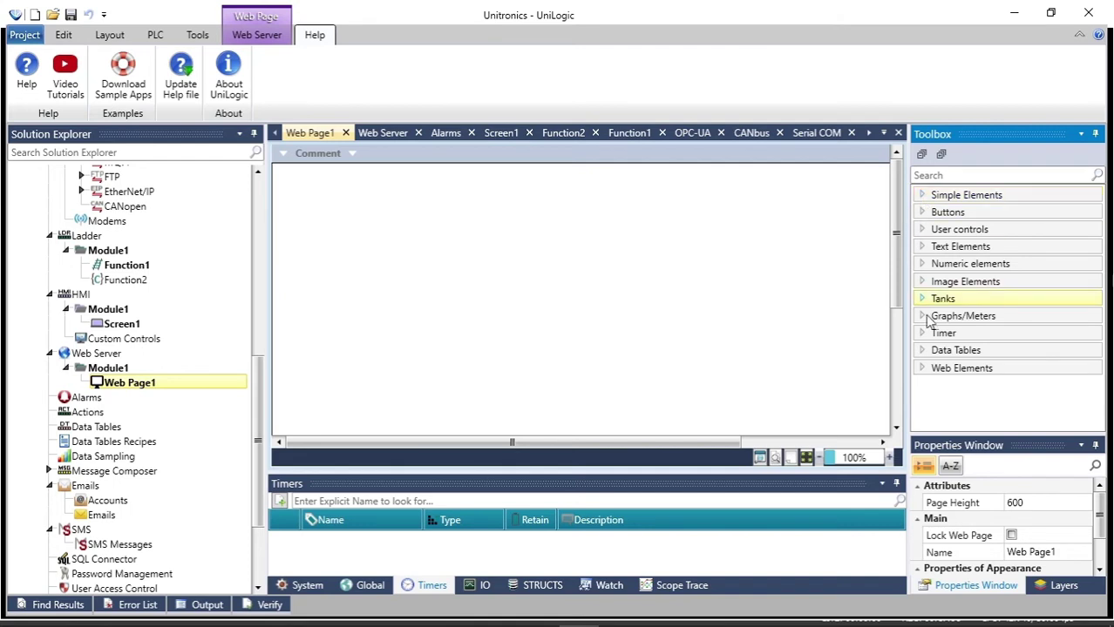
{"action": "left_click", "coordinate": [922, 351]}
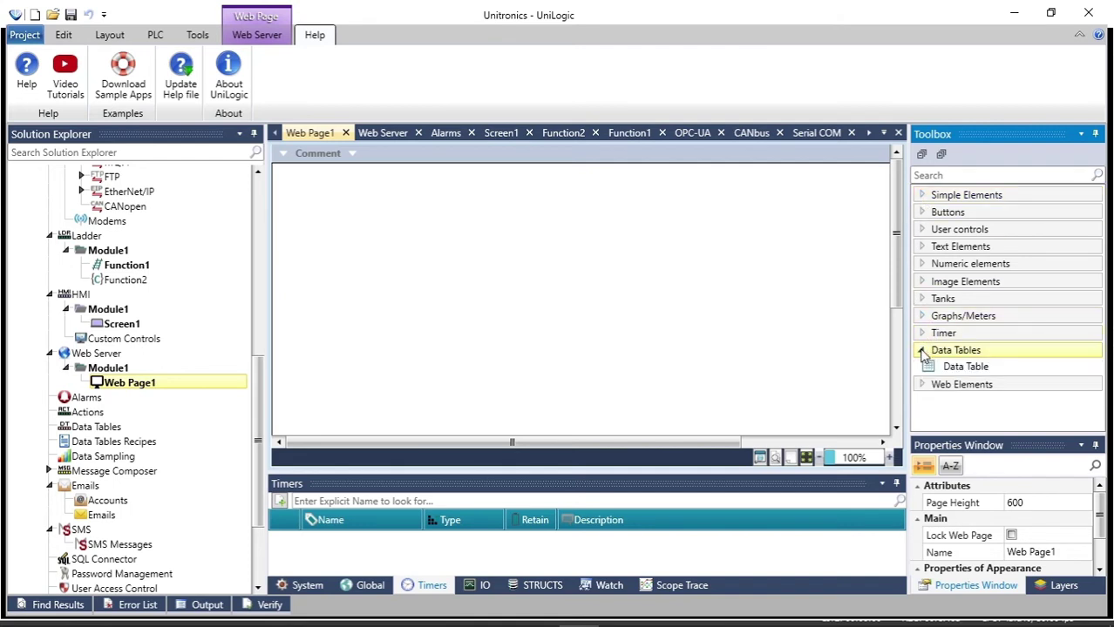
{"action": "left_click", "coordinate": [920, 351]}
{"action": "left_click", "coordinate": [922, 316]}
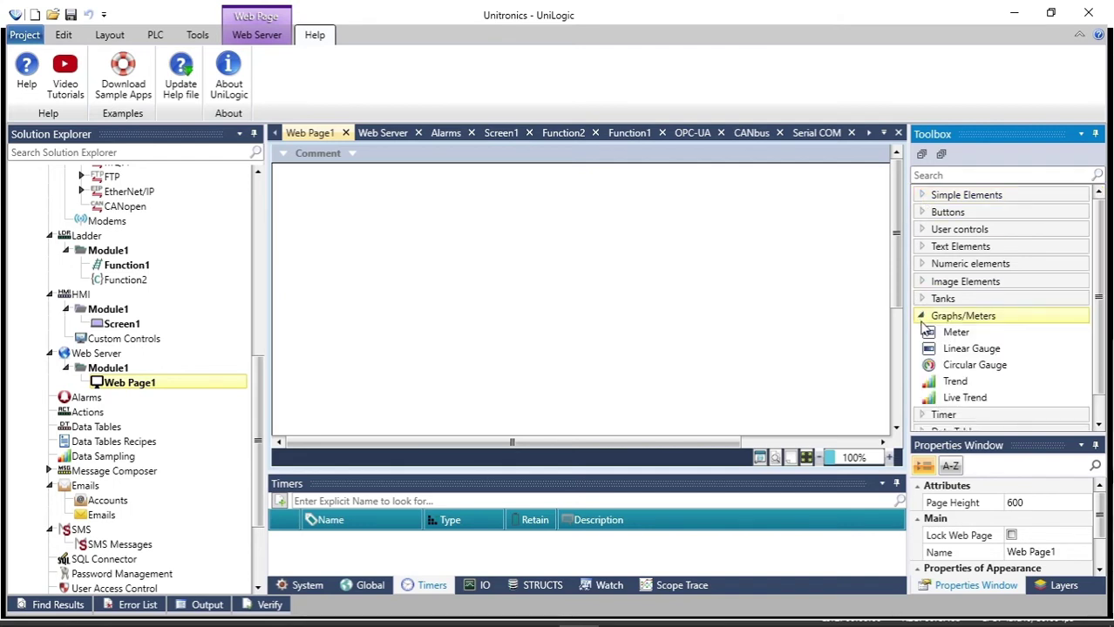
{"action": "left_click", "coordinate": [922, 317]}
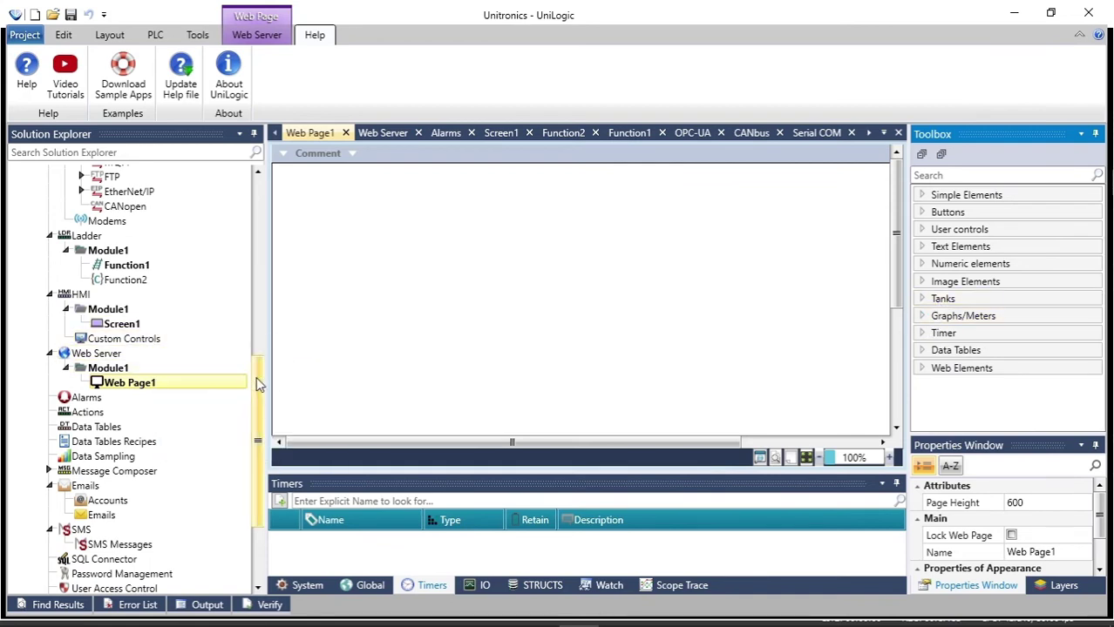
Step: Add a new alarm group, open its Alarm 1 and check the available condition types, keeping Digital Condition
{"action": "left_click_drag", "start_coordinate": [256, 377], "coordinate": [252, 410]}
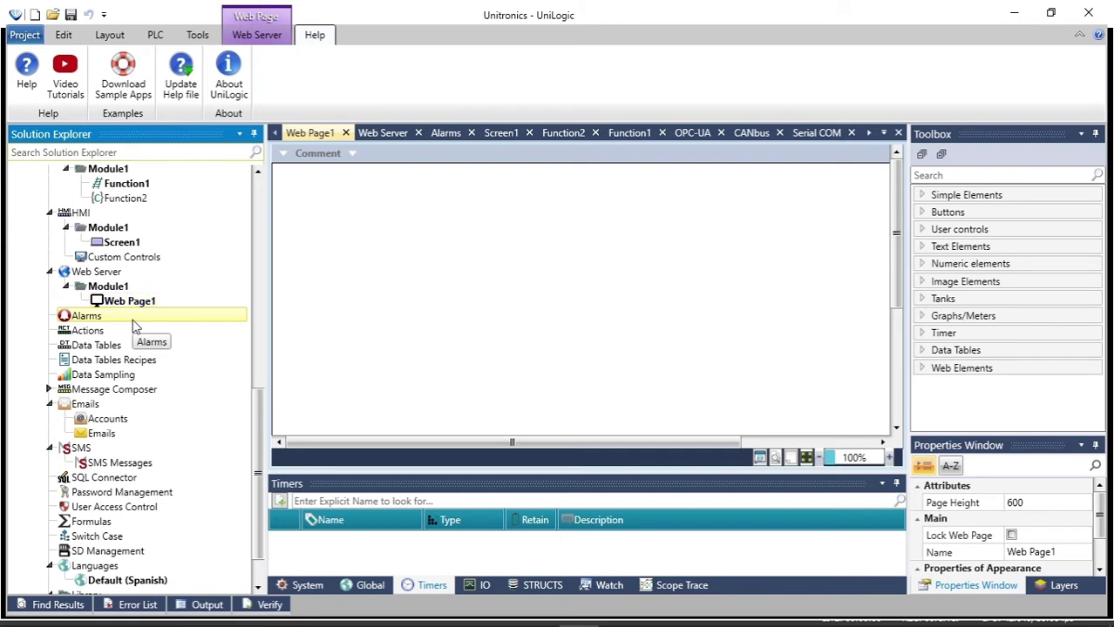
{"action": "double_click", "coordinate": [86, 315]}
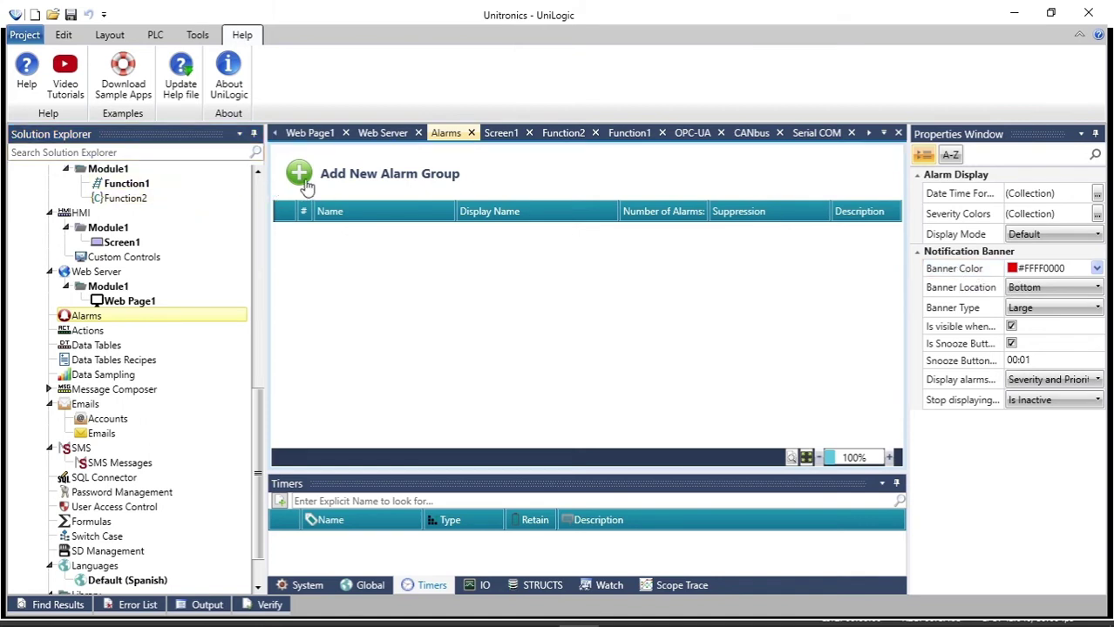
{"action": "left_click", "coordinate": [302, 179]}
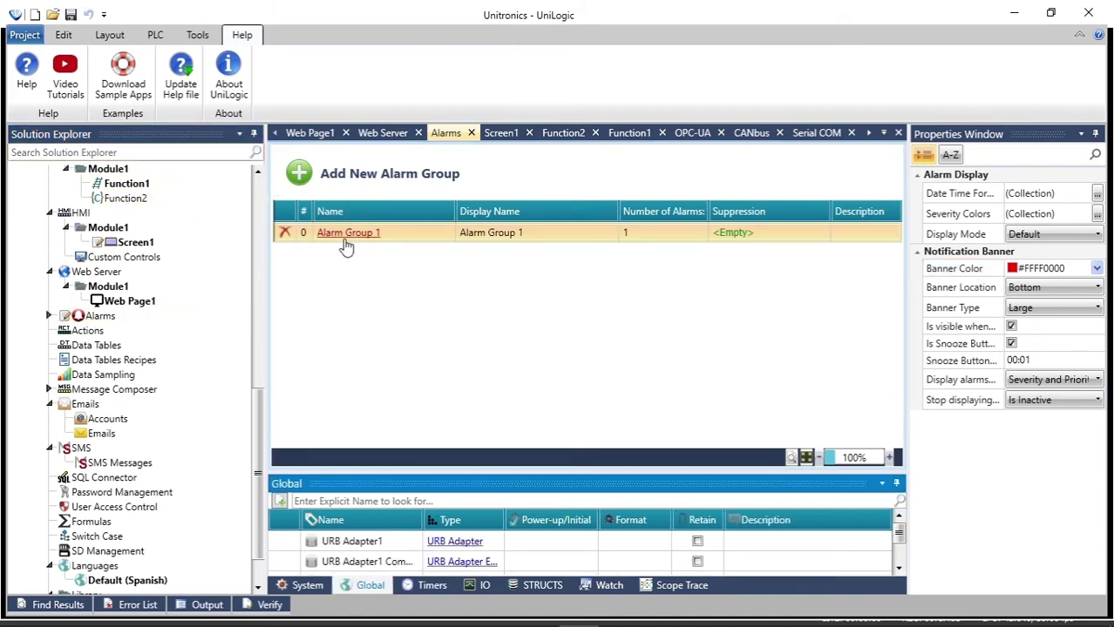
{"action": "left_click", "coordinate": [348, 234]}
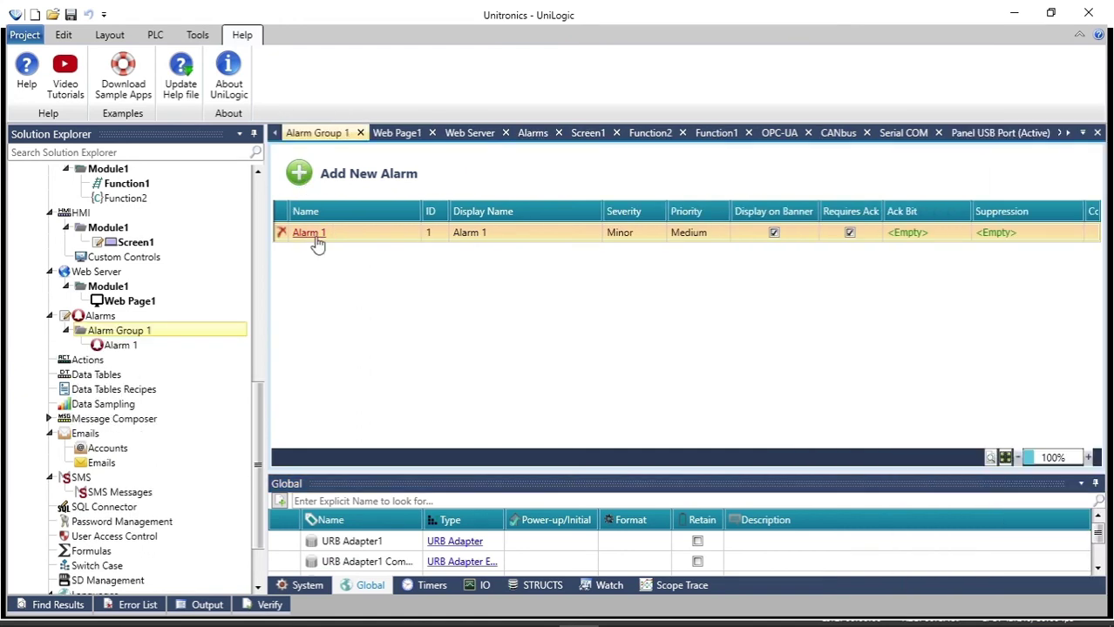
{"action": "left_click", "coordinate": [314, 237]}
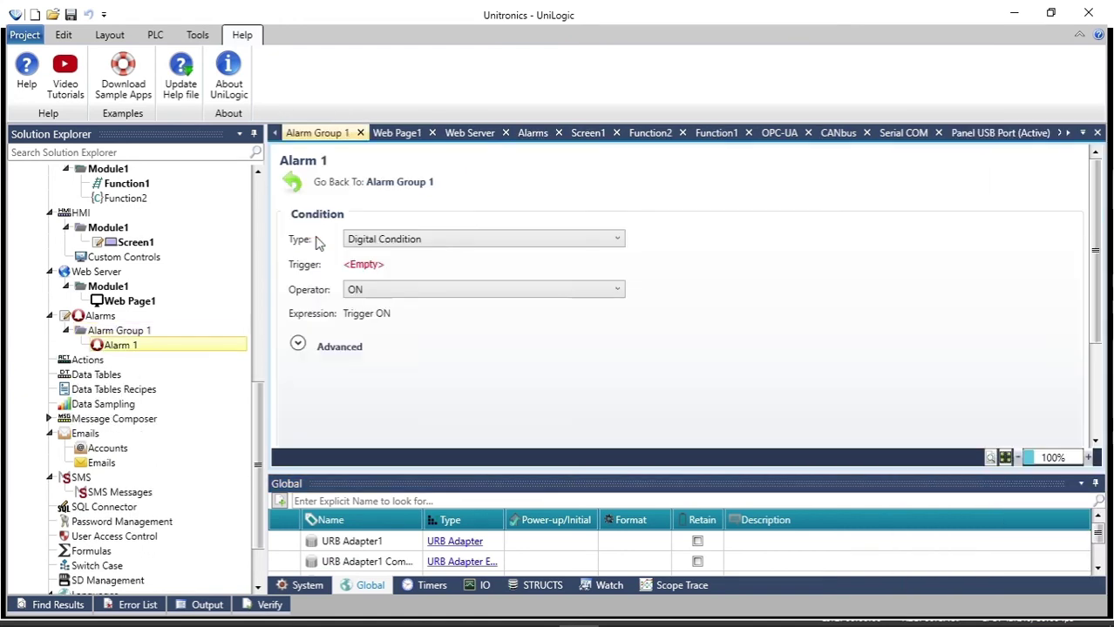
{"action": "left_click", "coordinate": [388, 245]}
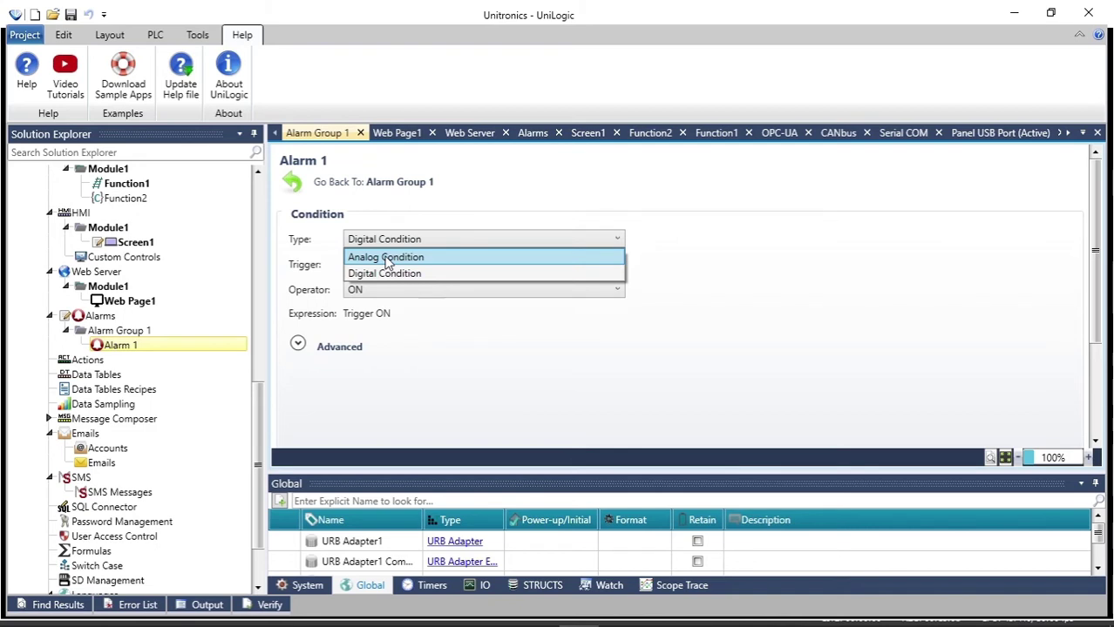
{"action": "left_click", "coordinate": [307, 276]}
Step: Set Alarm 1's trigger to UID-W1616T_1.Inputs[Inputs_1]
{"action": "left_click", "coordinate": [363, 264]}
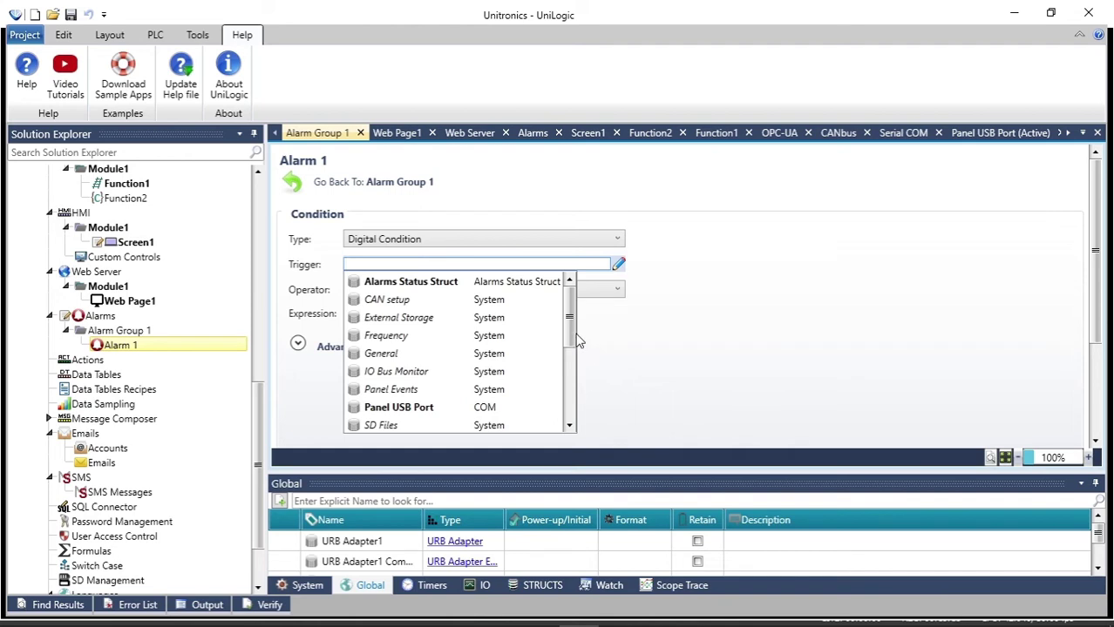
{"action": "left_click_drag", "start_coordinate": [571, 340], "coordinate": [571, 368]}
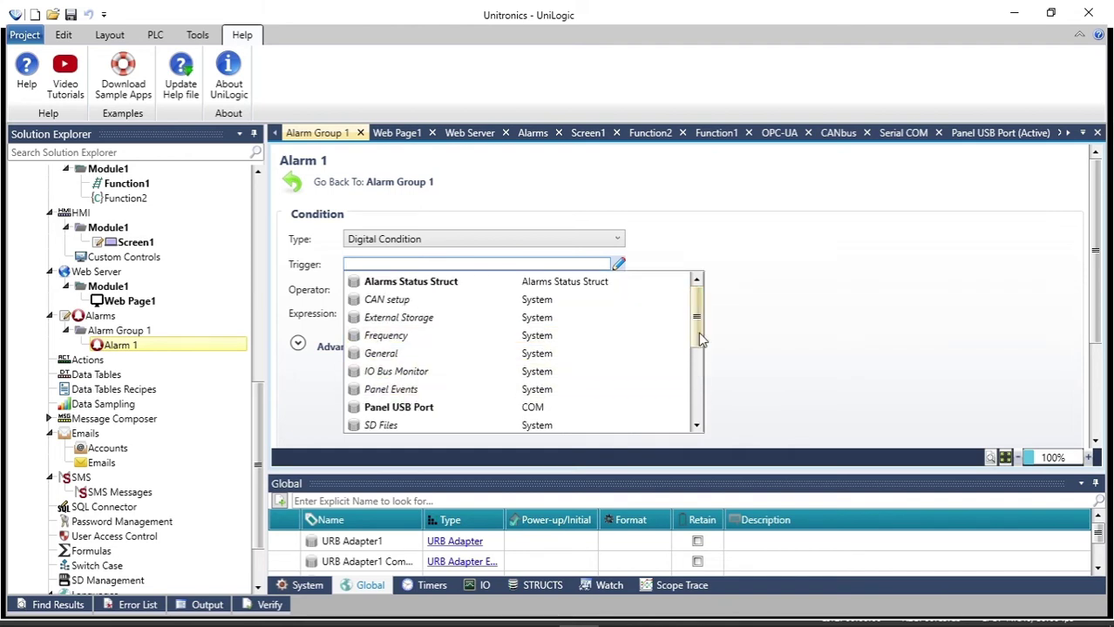
{"action": "left_click_drag", "start_coordinate": [696, 322], "coordinate": [694, 389]}
{"action": "left_click", "coordinate": [526, 298]}
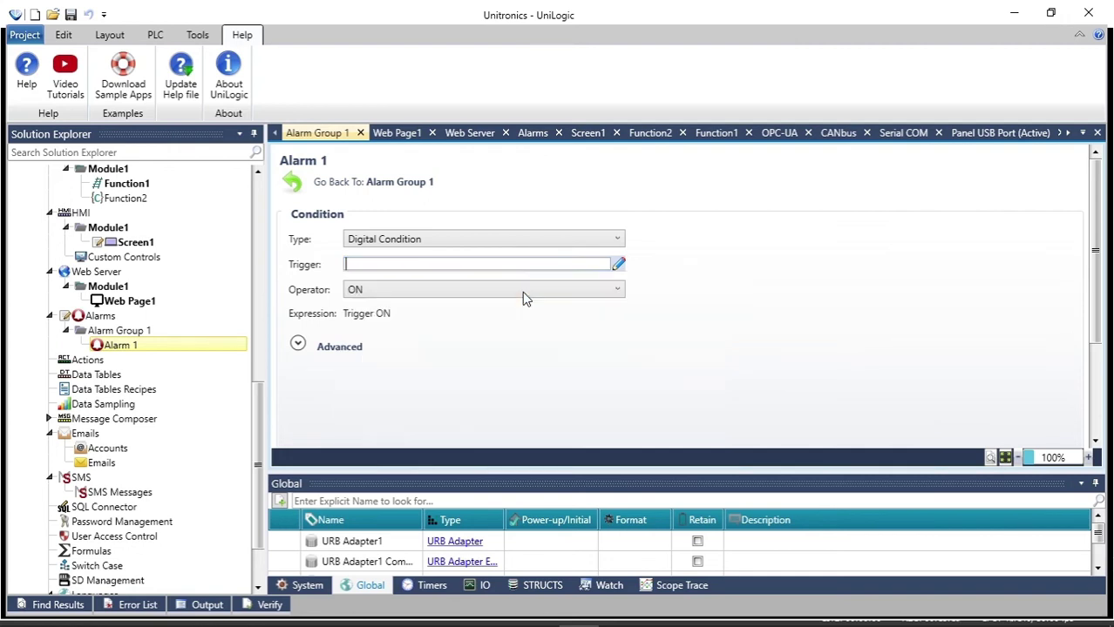
{"action": "left_click", "coordinate": [423, 281]}
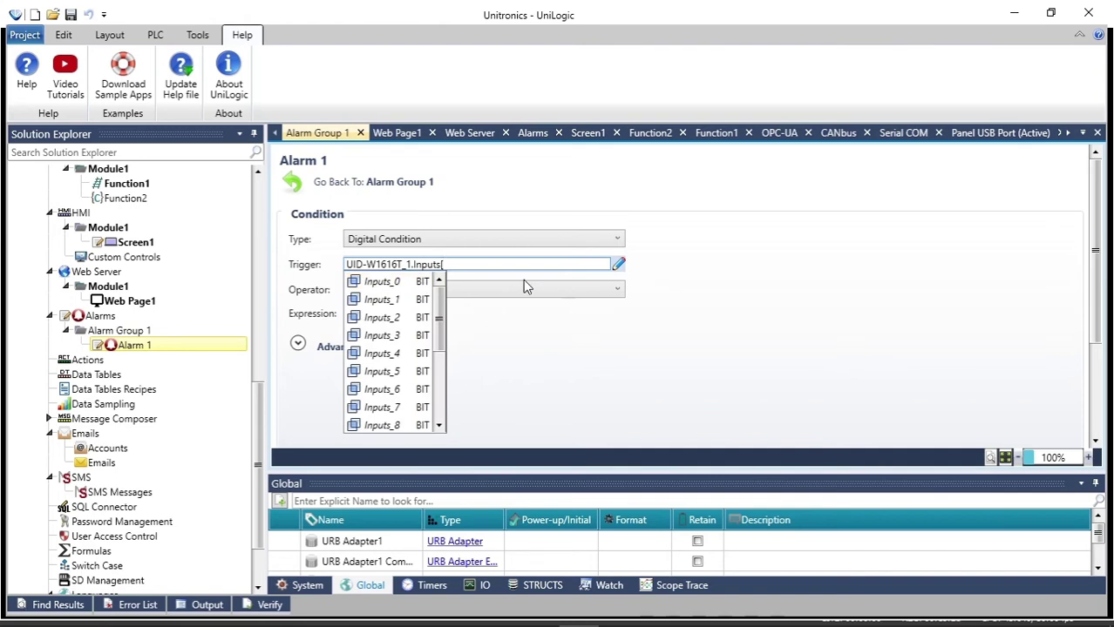
{"action": "left_click", "coordinate": [409, 300]}
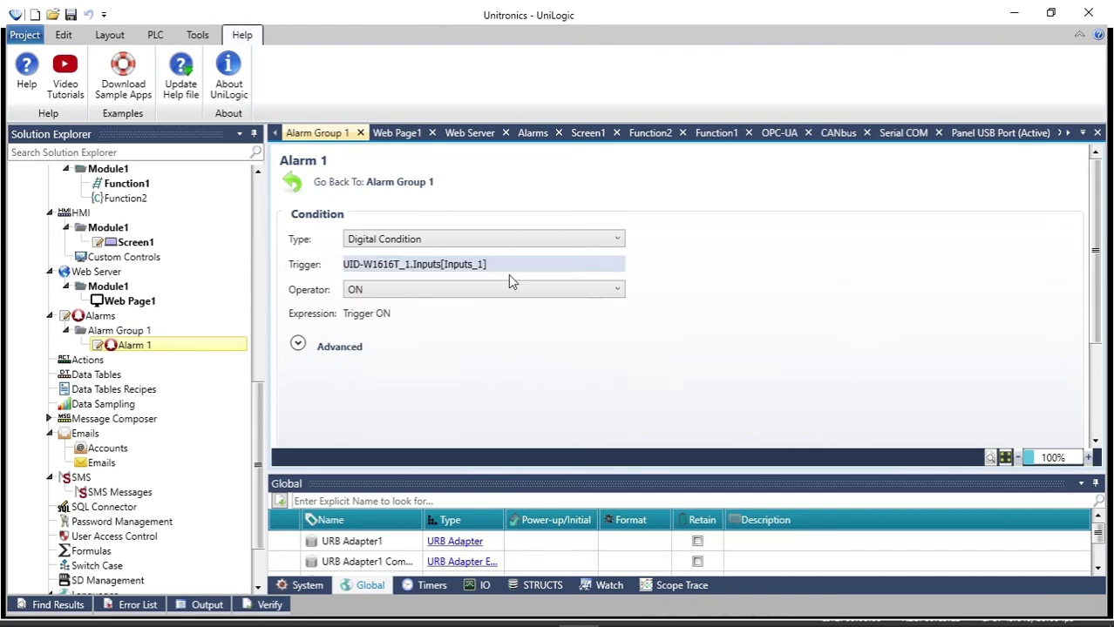
Step: Replace Alarm 1's trigger with URB Adapter1.I/O Exchange in progress
{"action": "left_click", "coordinate": [513, 263]}
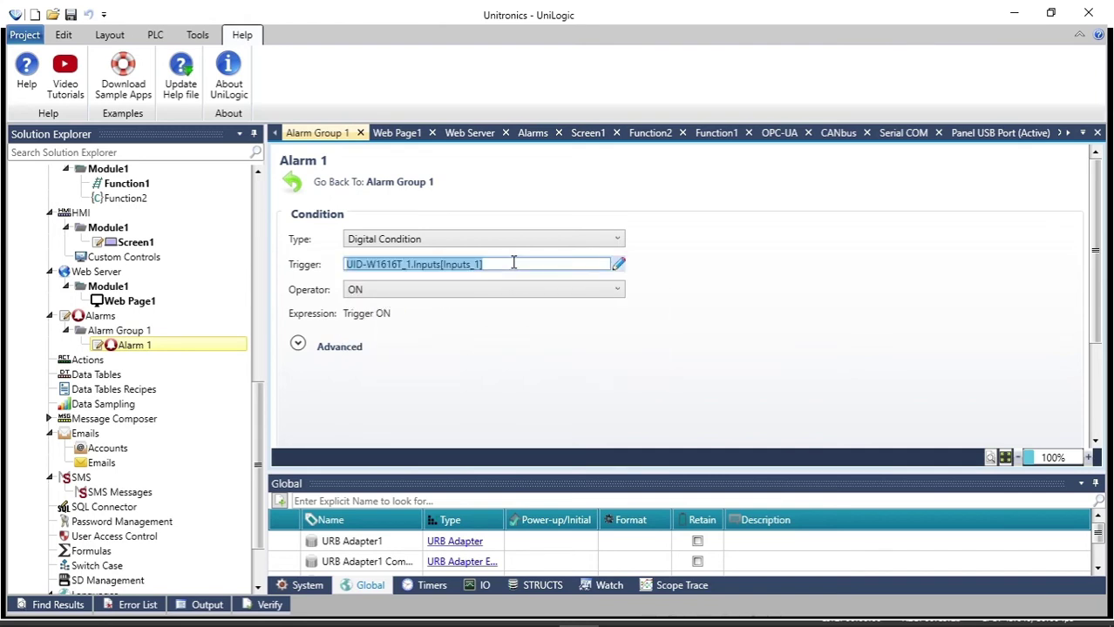
{"action": "key", "text": "BackSpace"}
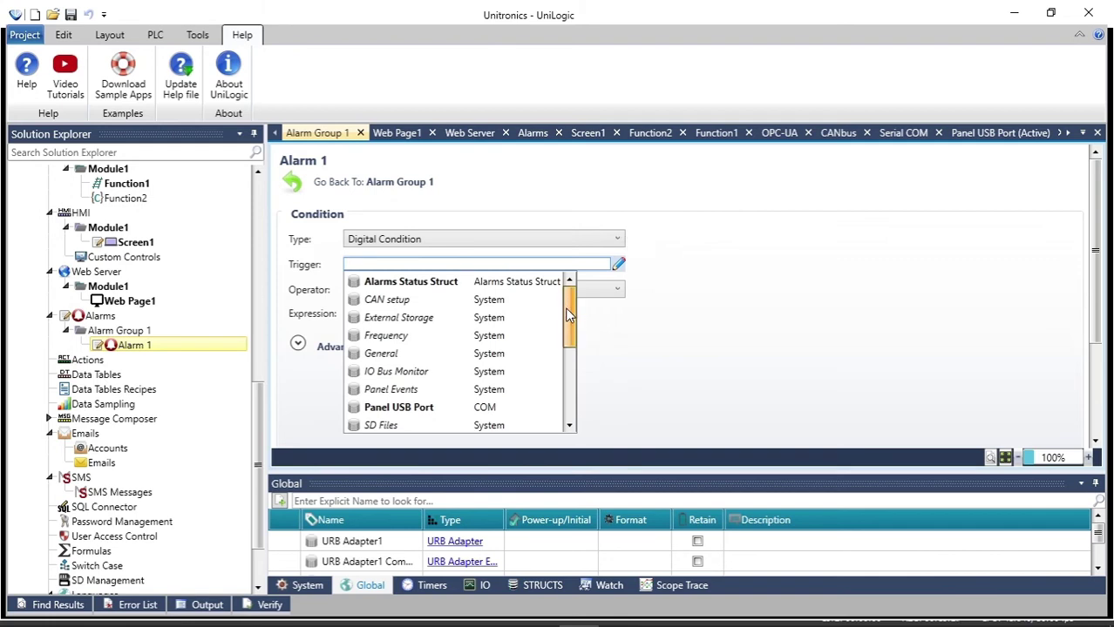
{"action": "scroll", "coordinate": [601, 407], "scroll_direction": "down", "scroll_amount": 10}
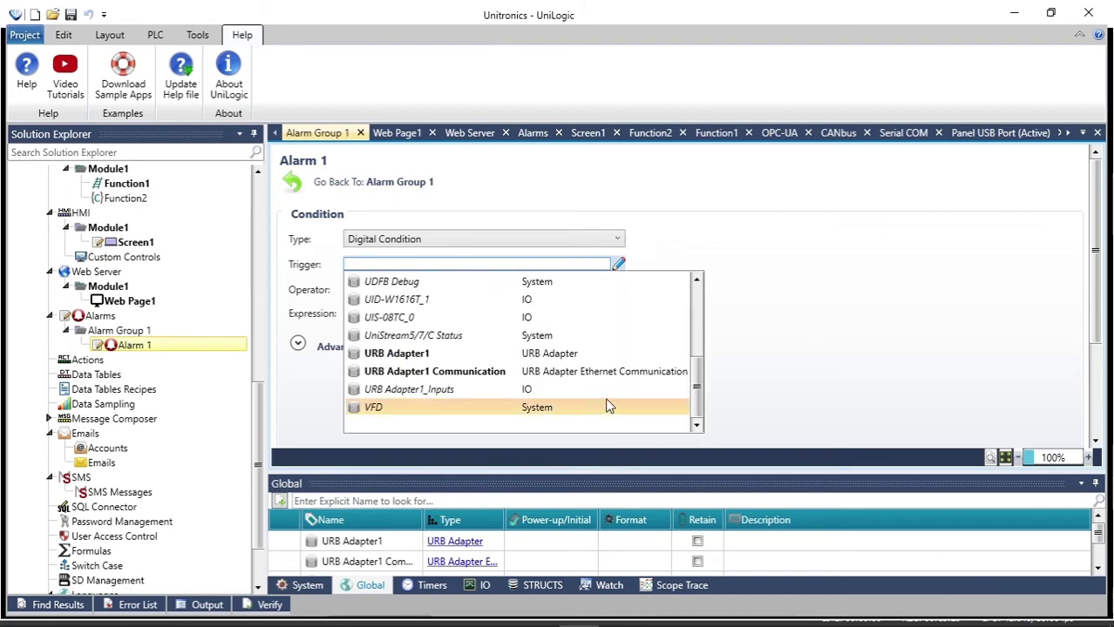
{"action": "left_click", "coordinate": [451, 360]}
{"action": "left_click", "coordinate": [441, 301]}
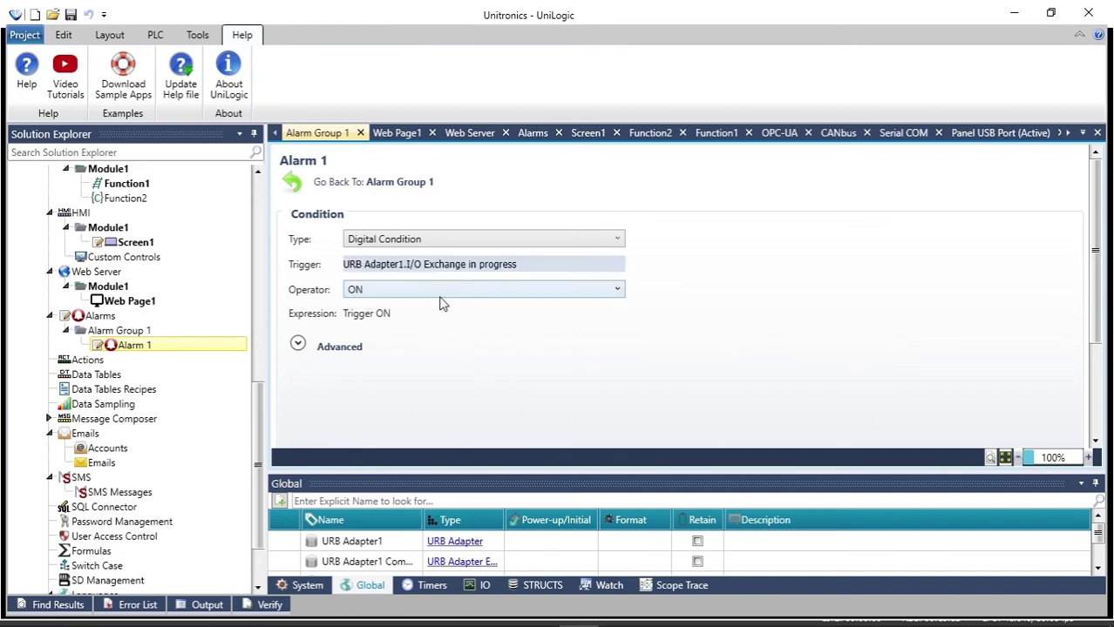
Step: Clear Alarm 1's trigger, leaving it empty
{"action": "left_click", "coordinate": [565, 262]}
{"action": "key", "text": "BackSpace"}
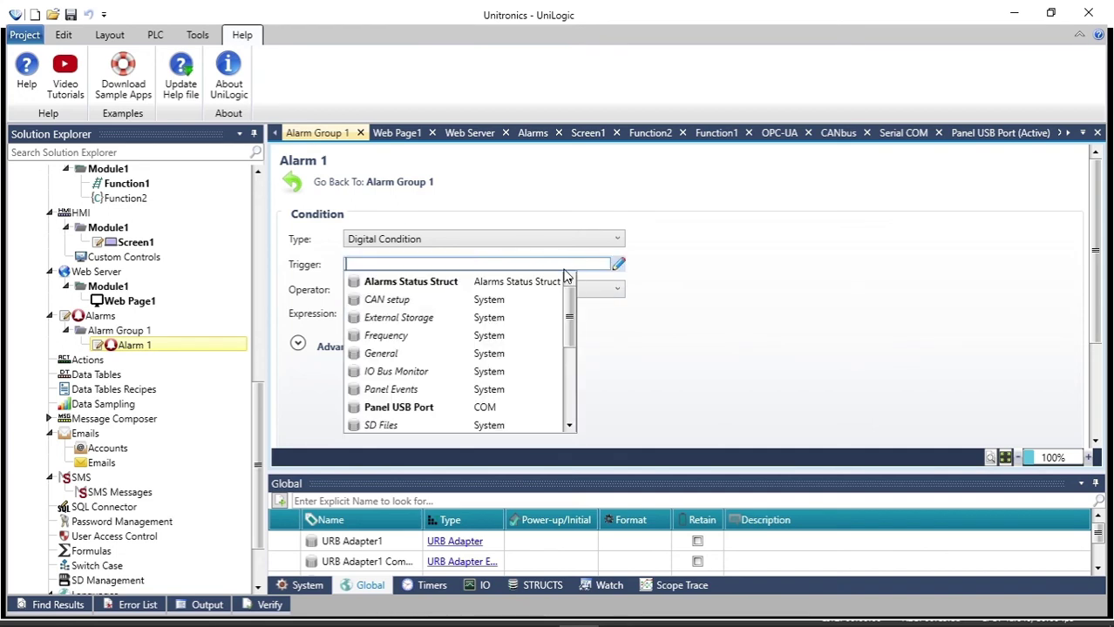
{"action": "left_click", "coordinate": [801, 378]}
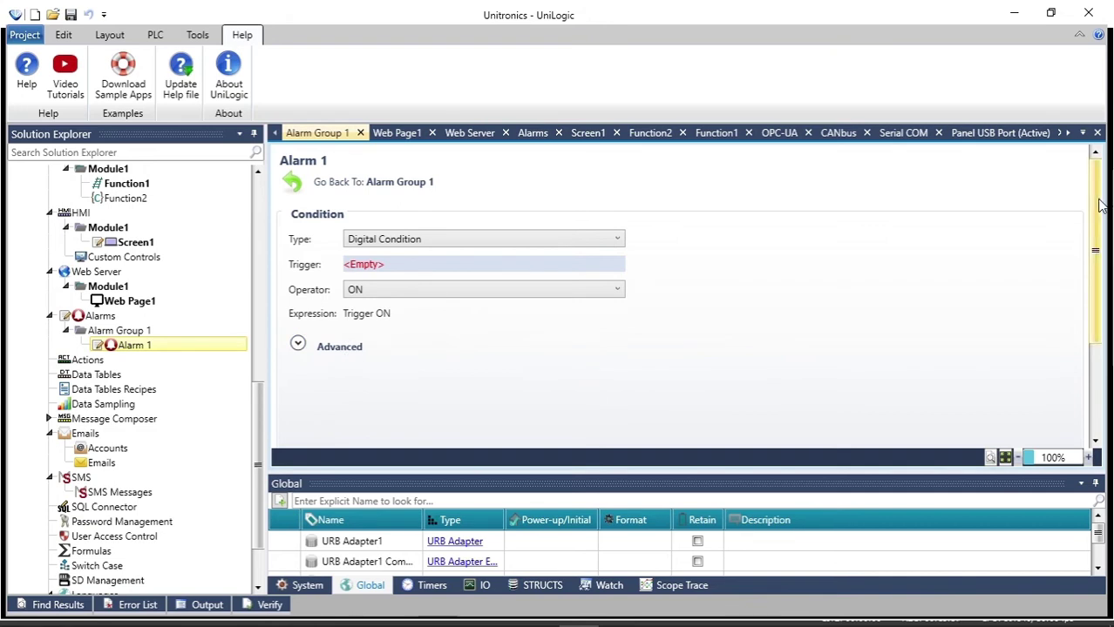
Step: View Alarm 1's Description and Countermeasures fields, and open the project's Actions
{"action": "left_click_drag", "start_coordinate": [1101, 206], "coordinate": [1100, 296]}
{"action": "left_click", "coordinate": [619, 375]}
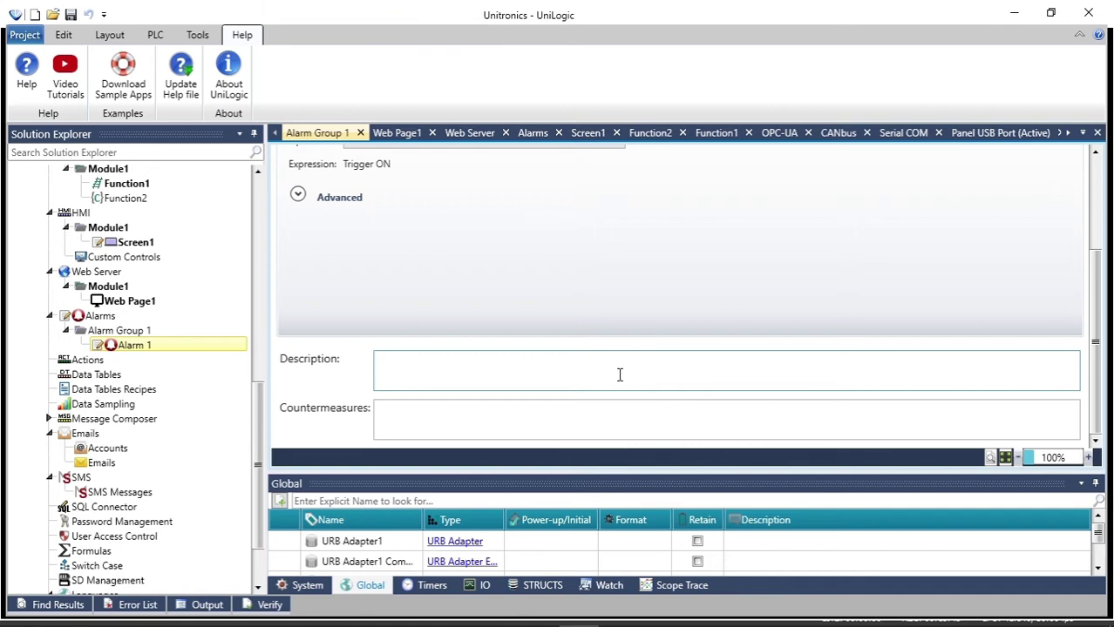
{"action": "left_click", "coordinate": [403, 417]}
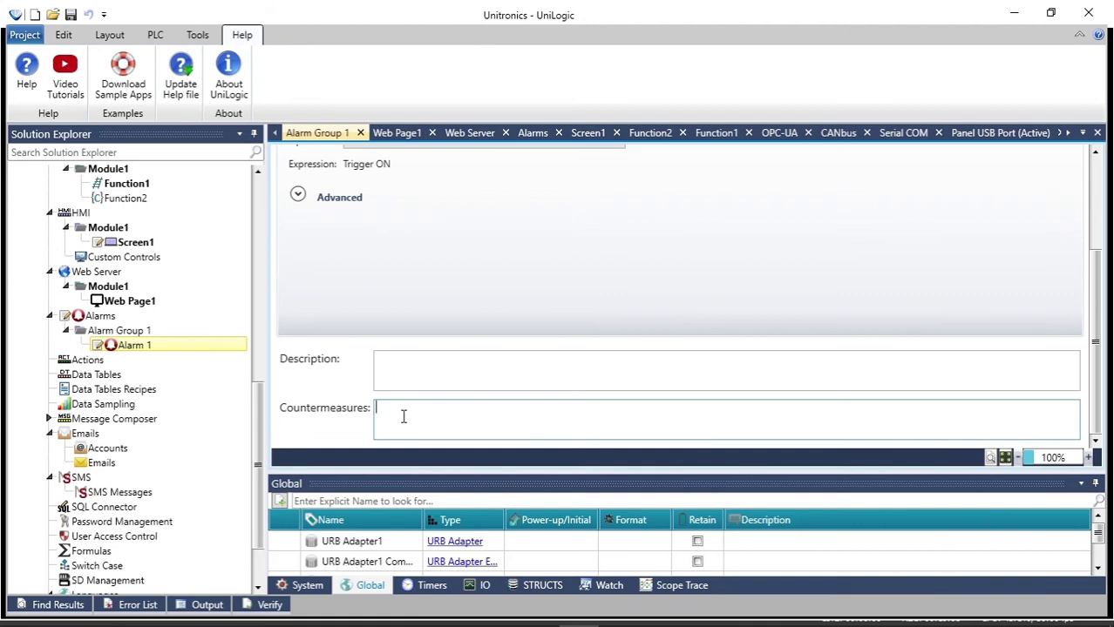
{"action": "left_click", "coordinate": [255, 416]}
{"action": "double_click", "coordinate": [85, 360]}
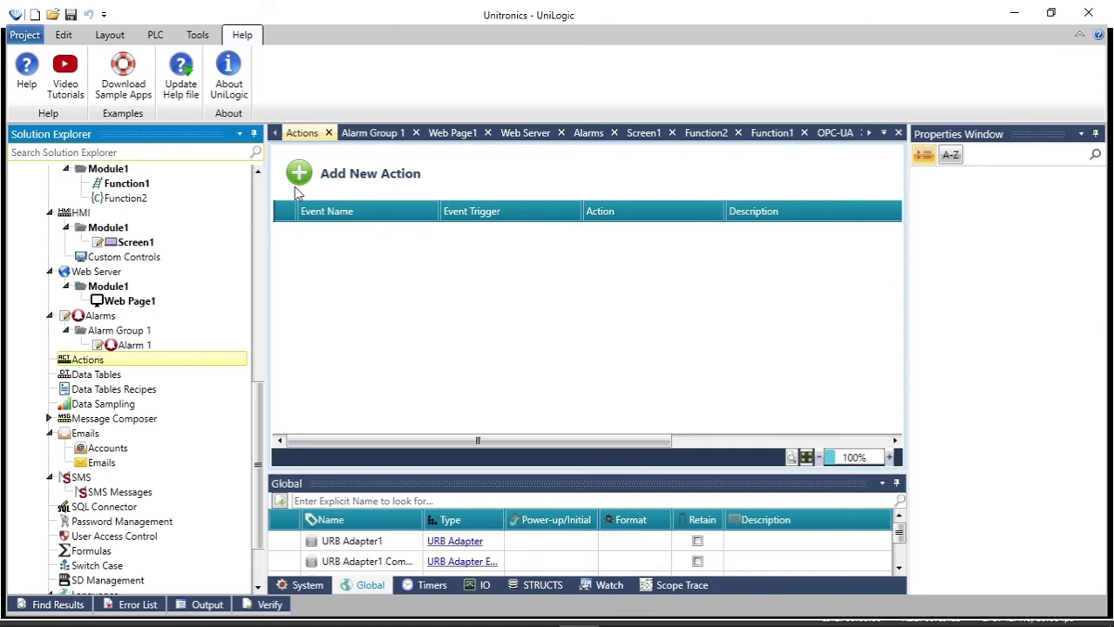
Step: Add a new data table and check its type and struct options, keeping Data Table: Indexed and None
{"action": "left_click", "coordinate": [119, 376]}
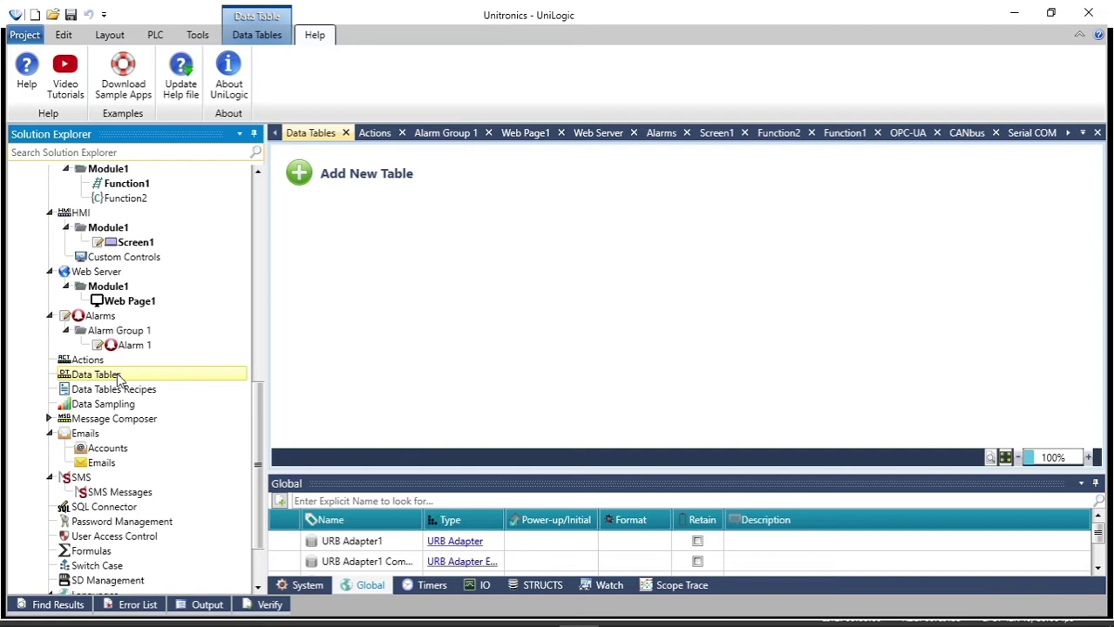
{"action": "left_click", "coordinate": [353, 177]}
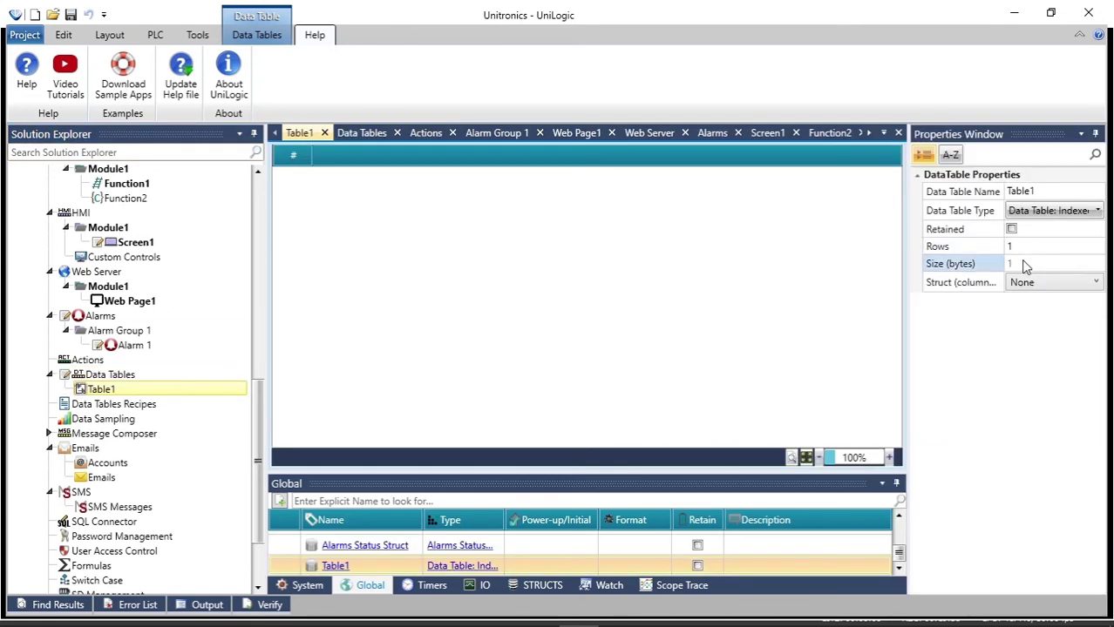
{"action": "left_click", "coordinate": [1042, 211]}
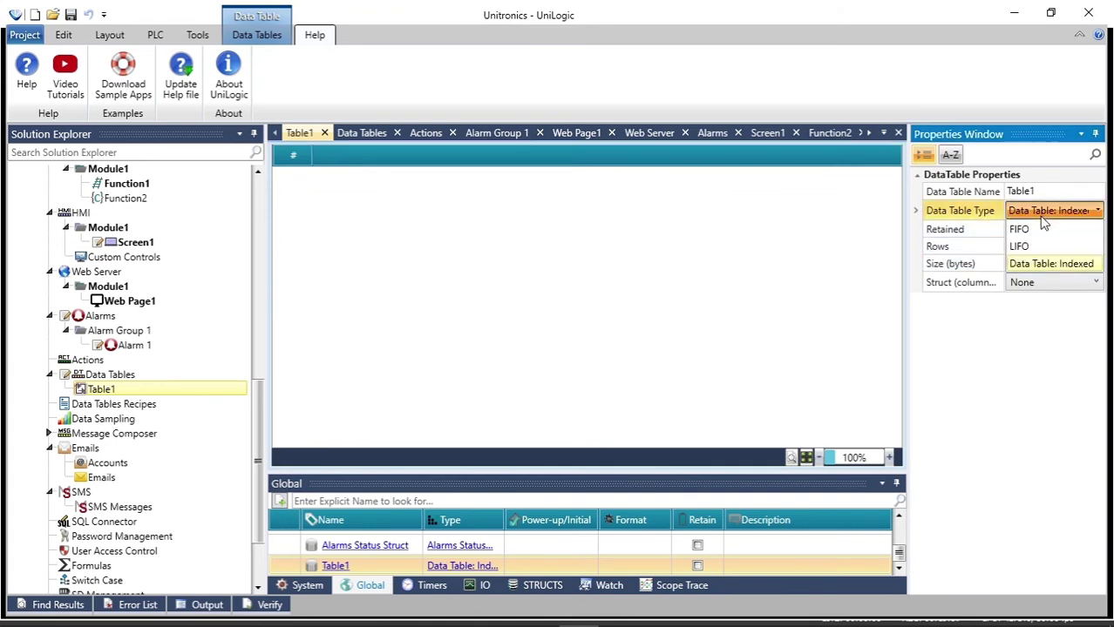
{"action": "left_click", "coordinate": [987, 340]}
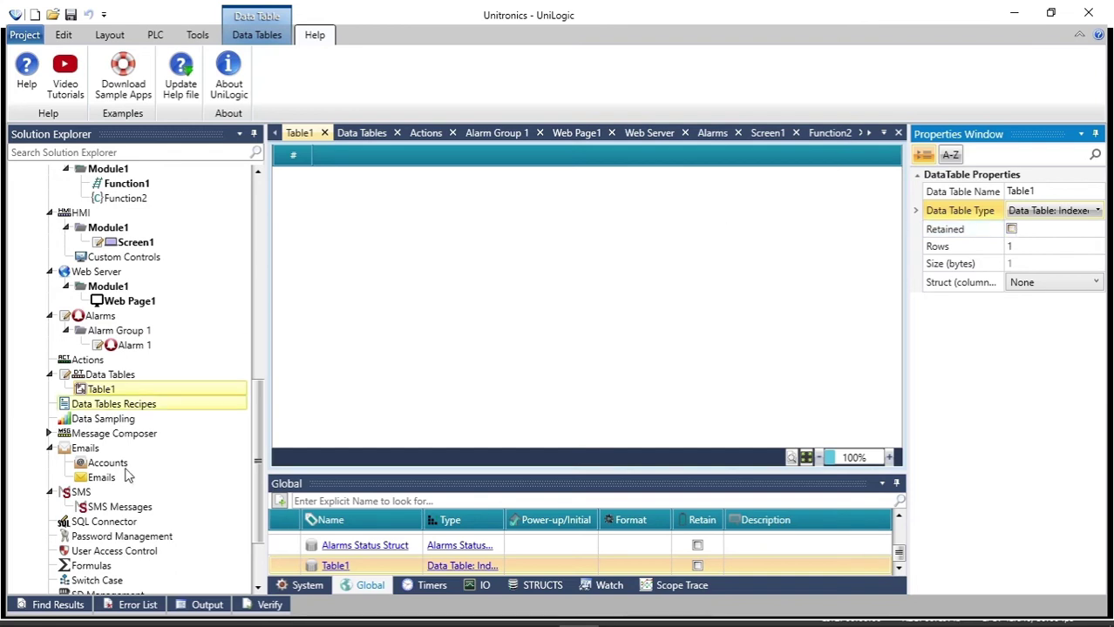
{"action": "left_click", "coordinate": [1027, 284]}
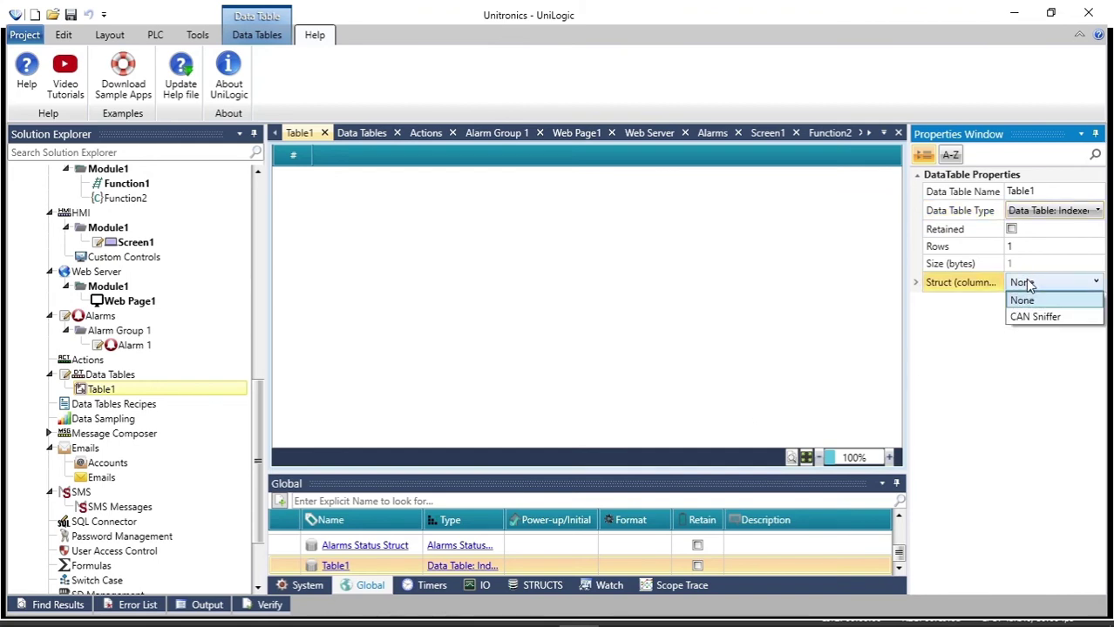
{"action": "left_click", "coordinate": [150, 408]}
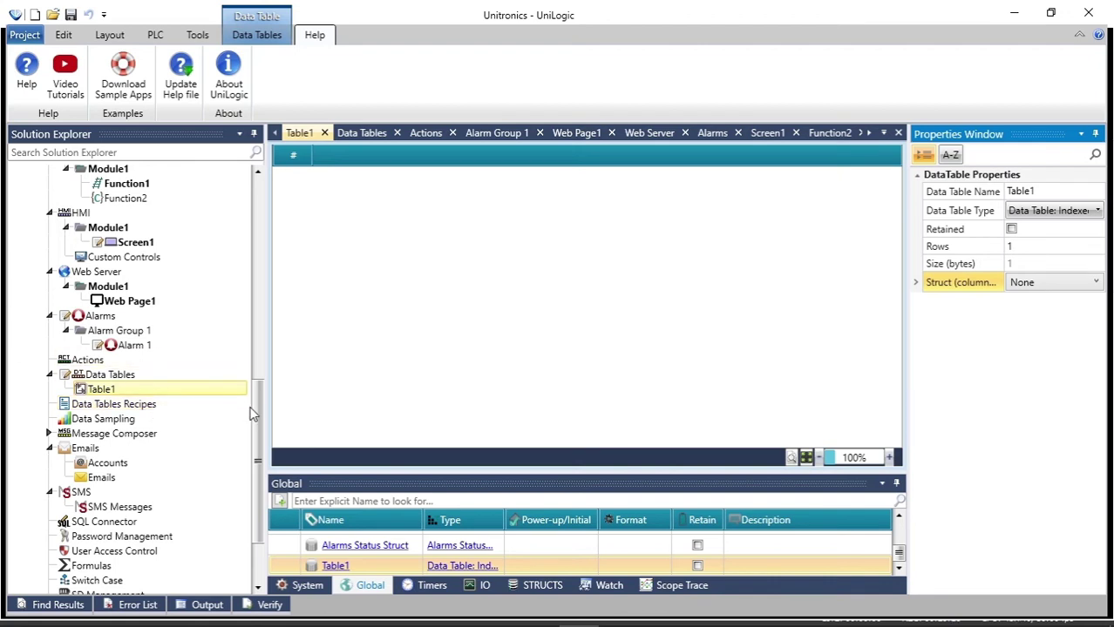
Step: View the Data Tables Recipes, and add a new data sampler, checking its feed's source tag and Folder Name
{"action": "double_click", "coordinate": [180, 407]}
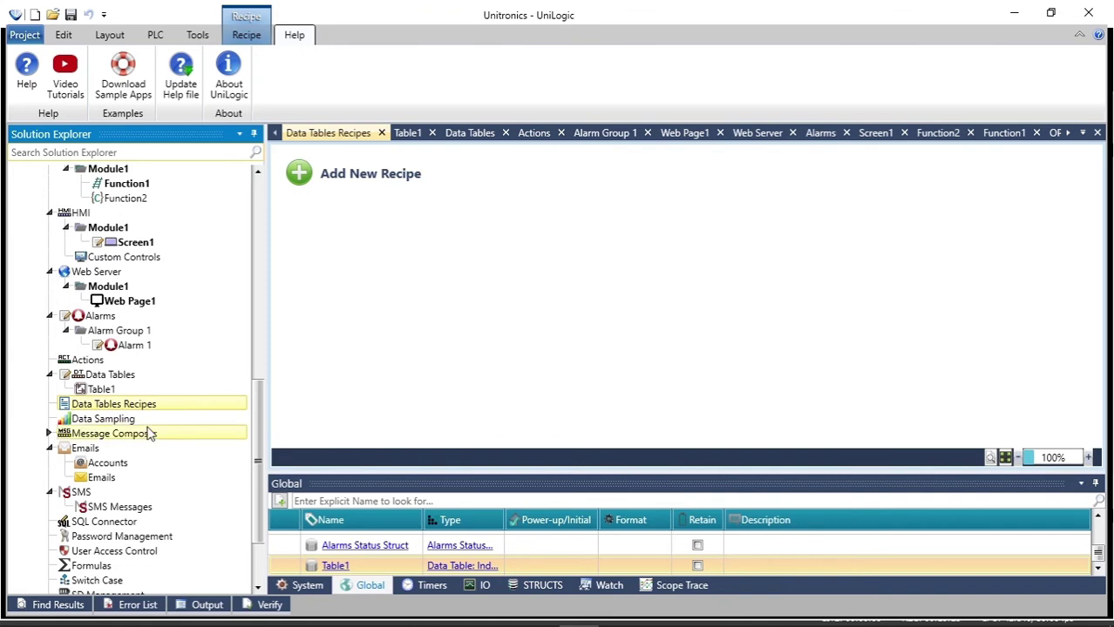
{"action": "double_click", "coordinate": [144, 419]}
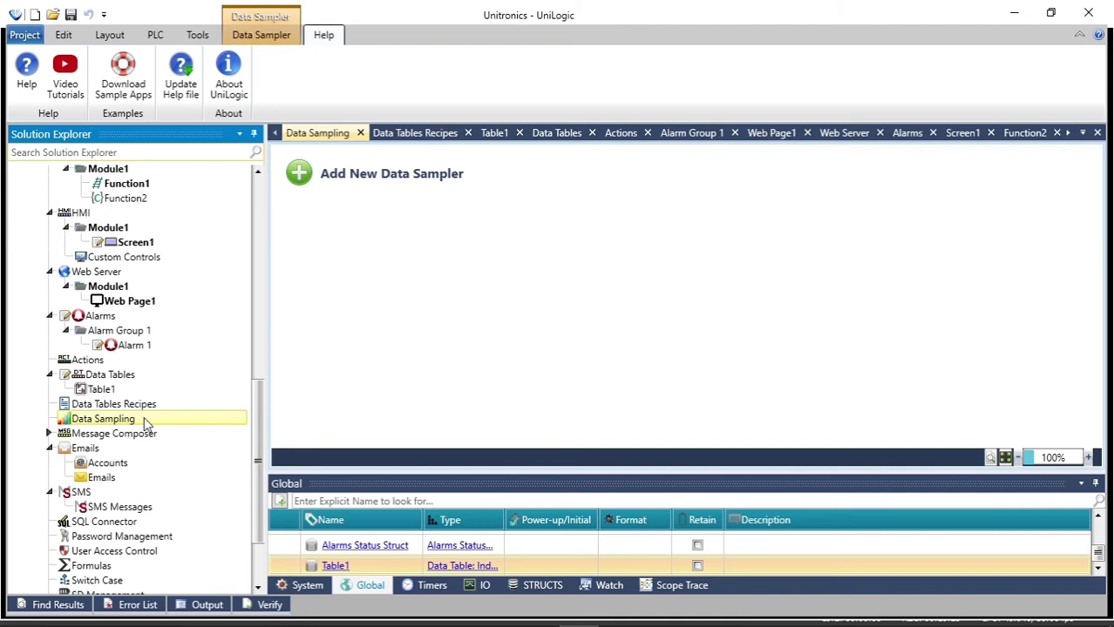
{"action": "left_click", "coordinate": [352, 185]}
{"action": "double_click", "coordinate": [462, 231]}
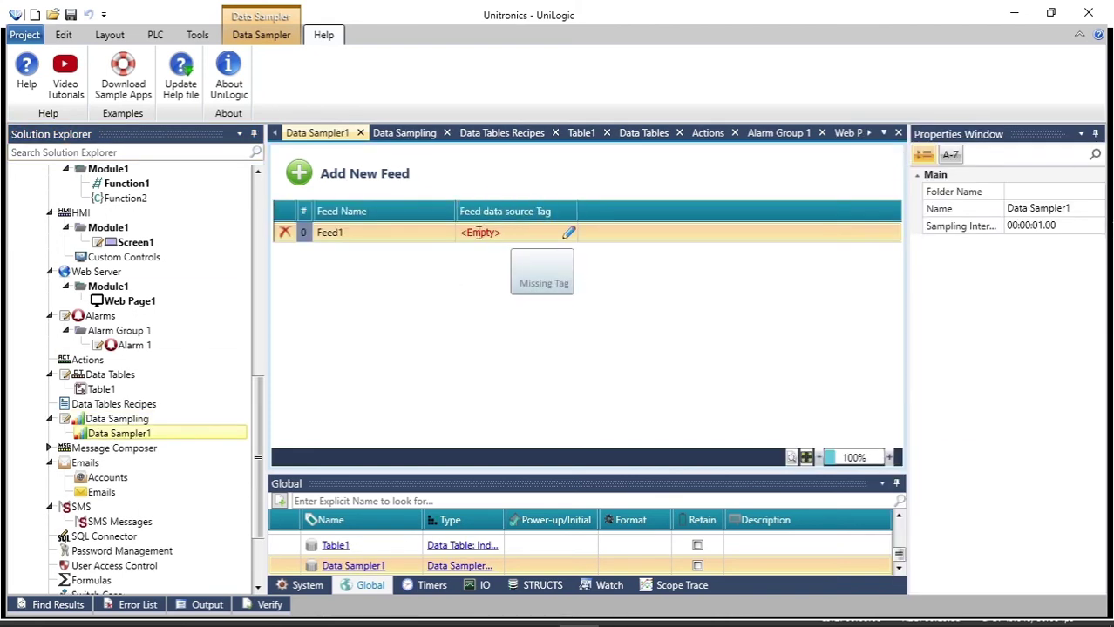
{"action": "left_click", "coordinate": [1019, 193]}
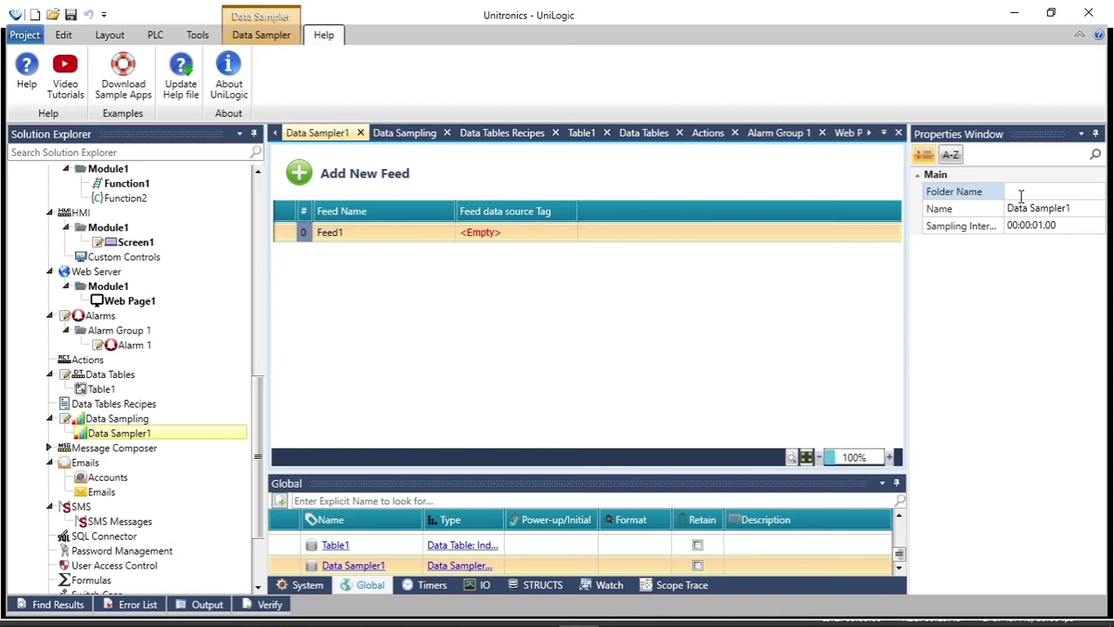
Step: Check the data sampler's Name and Sampling Interval properties, and expand the Message Composer in the project tree
{"action": "left_click", "coordinate": [1033, 209]}
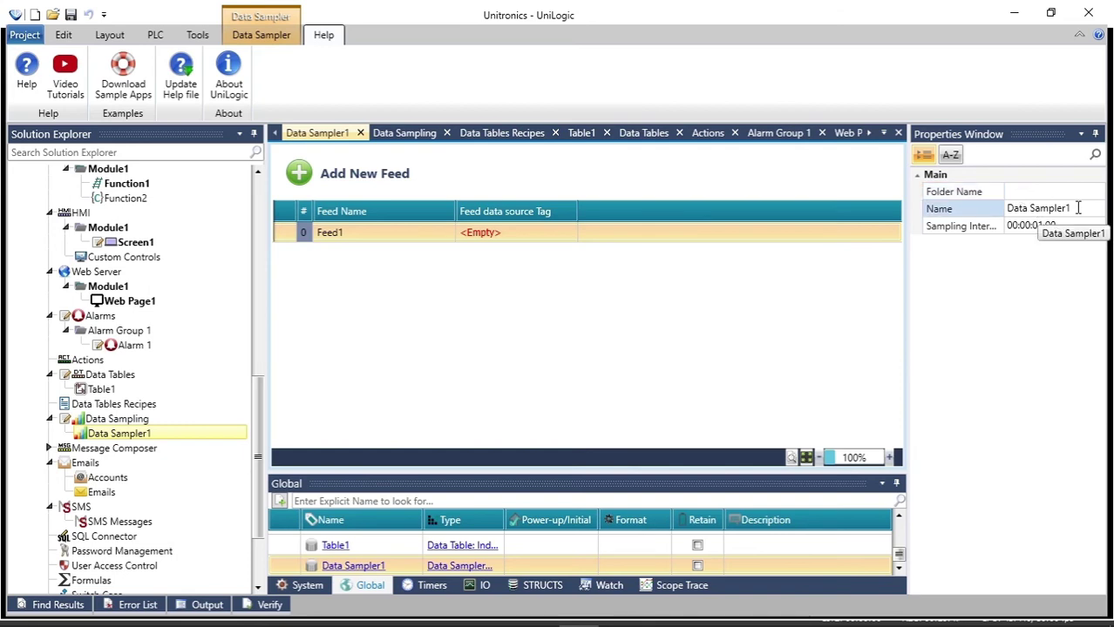
{"action": "left_click", "coordinate": [1032, 225]}
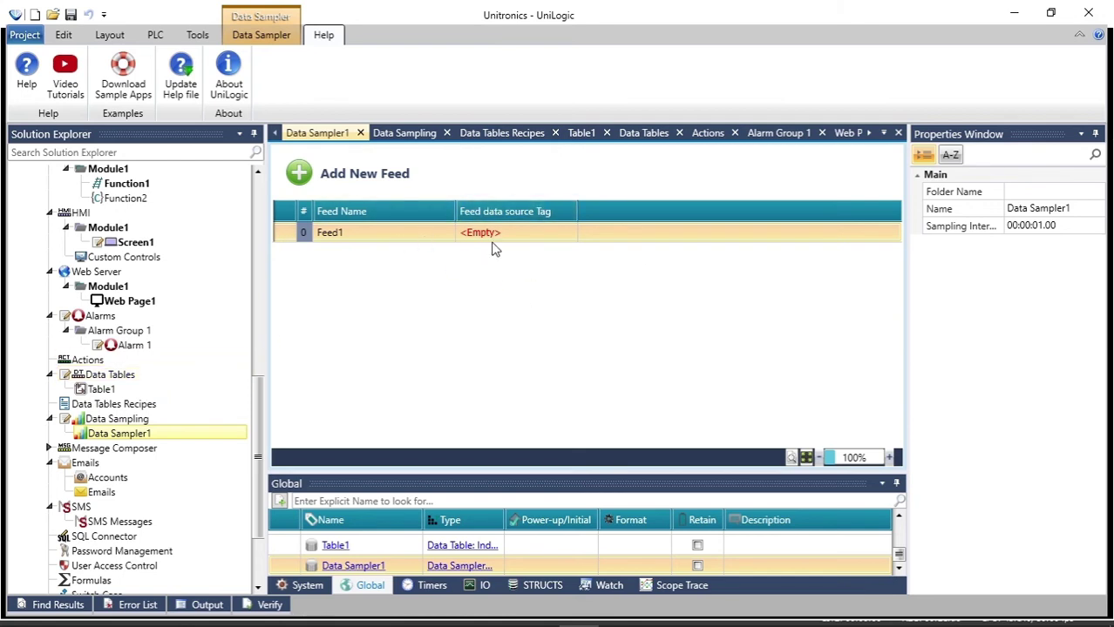
{"action": "left_click_drag", "start_coordinate": [259, 462], "coordinate": [259, 504]}
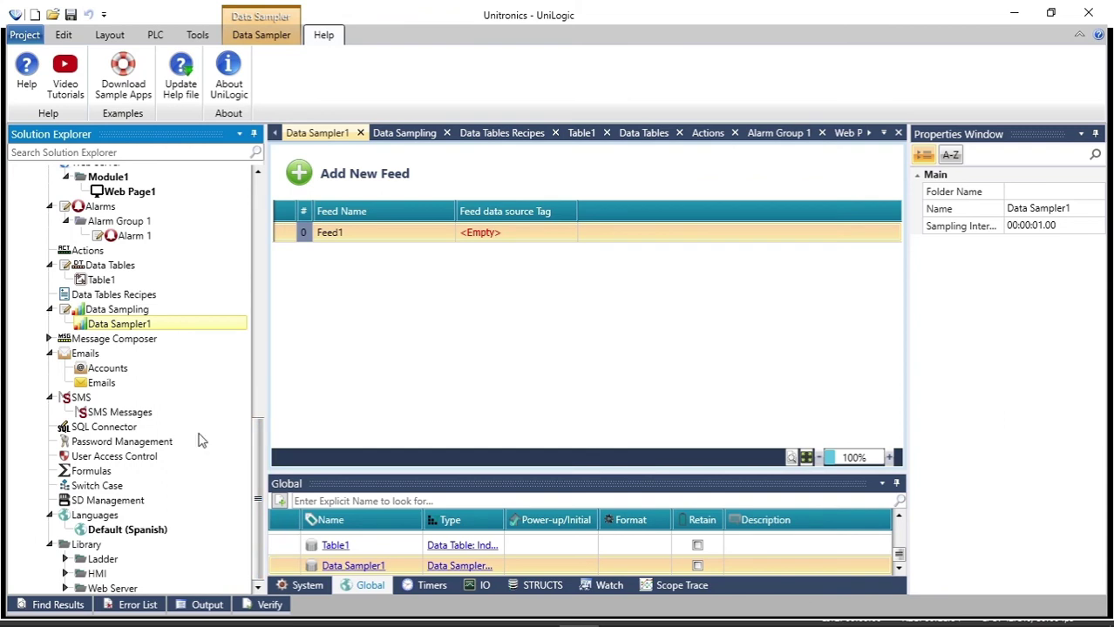
{"action": "left_click", "coordinate": [50, 339]}
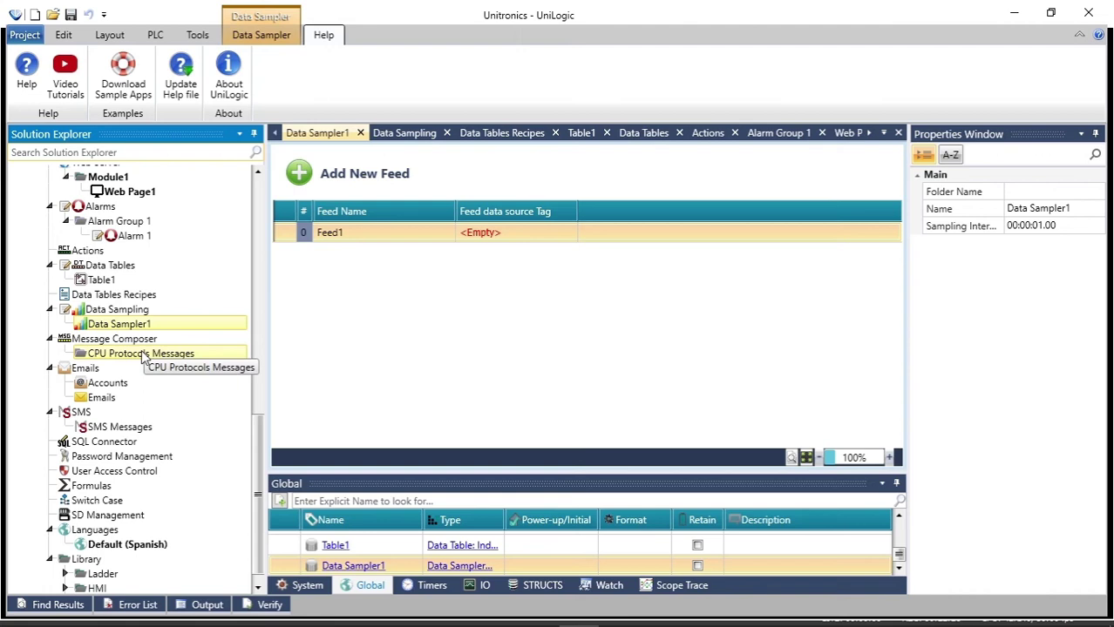
Step: Add a new email account and check its outgoing server settings, trying the Custom account type and returning to Gmail
{"action": "double_click", "coordinate": [105, 383]}
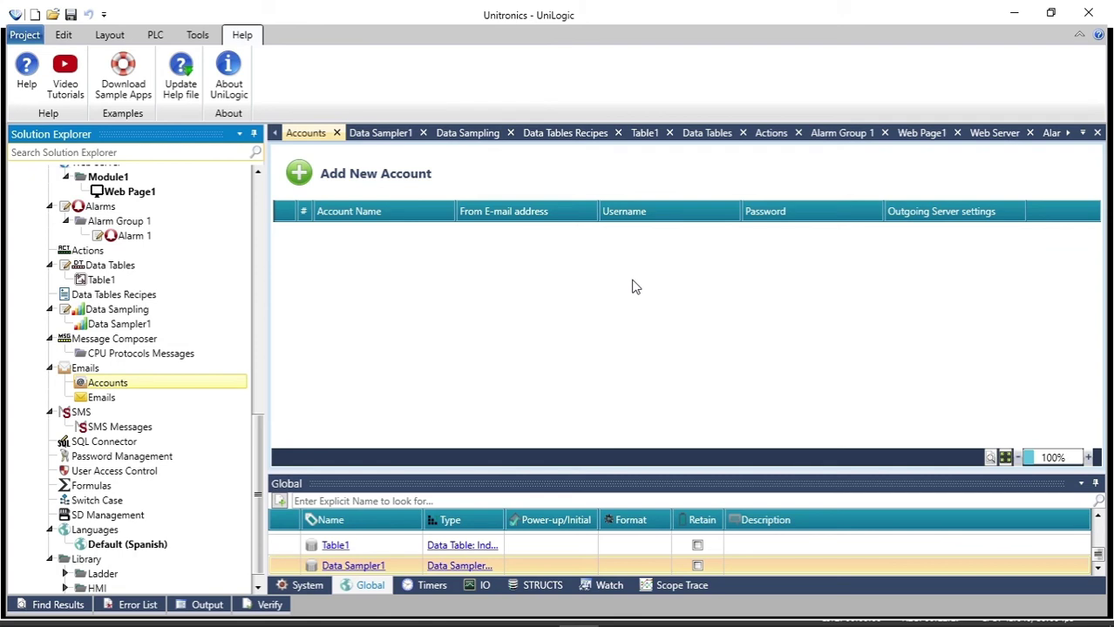
{"action": "left_click", "coordinate": [493, 178]}
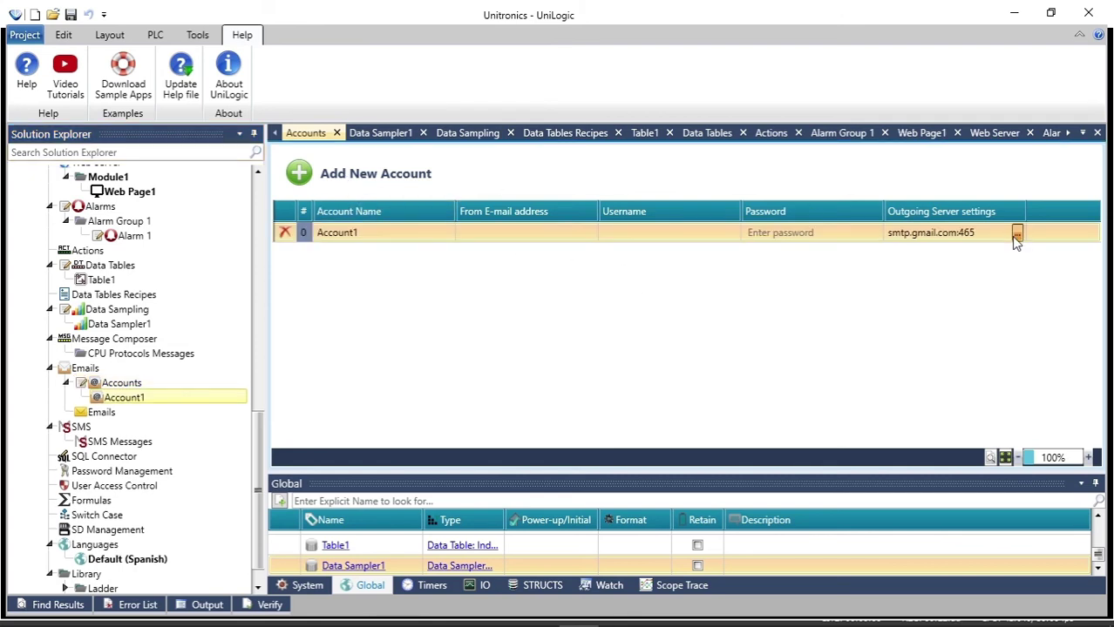
{"action": "left_click", "coordinate": [1016, 235]}
{"action": "left_click", "coordinate": [637, 281]}
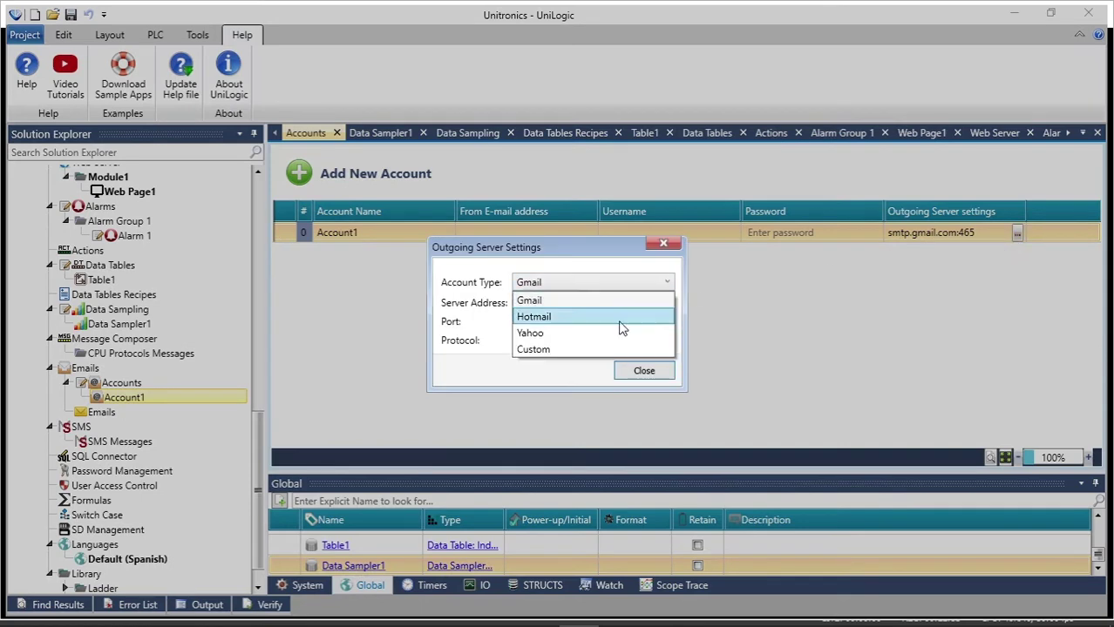
{"action": "left_click", "coordinate": [606, 348]}
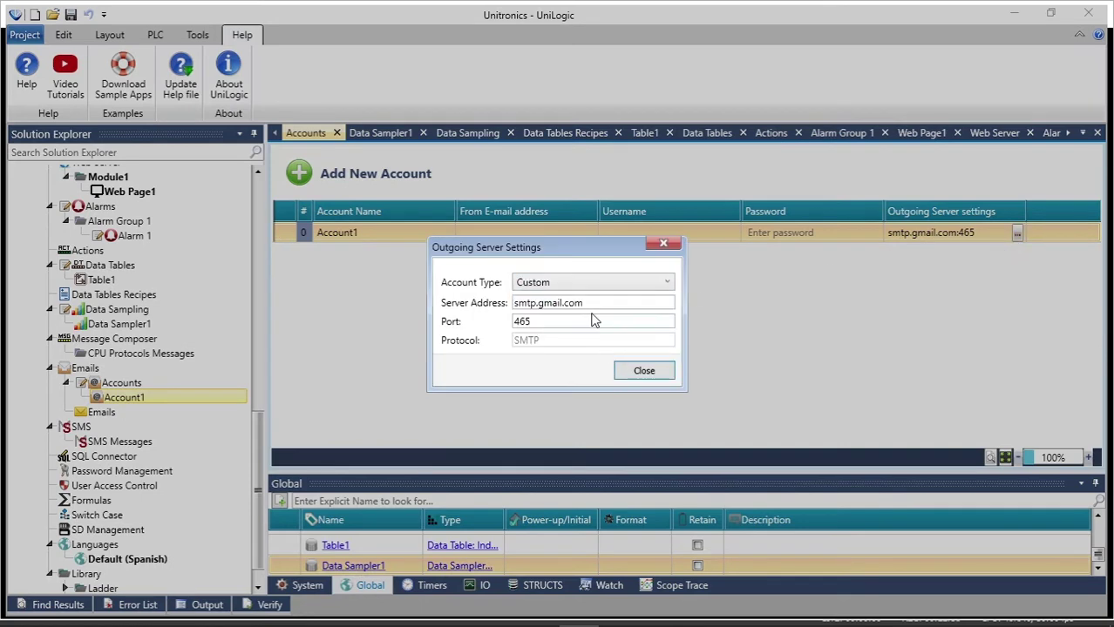
{"action": "left_click_drag", "start_coordinate": [604, 302], "coordinate": [453, 301]}
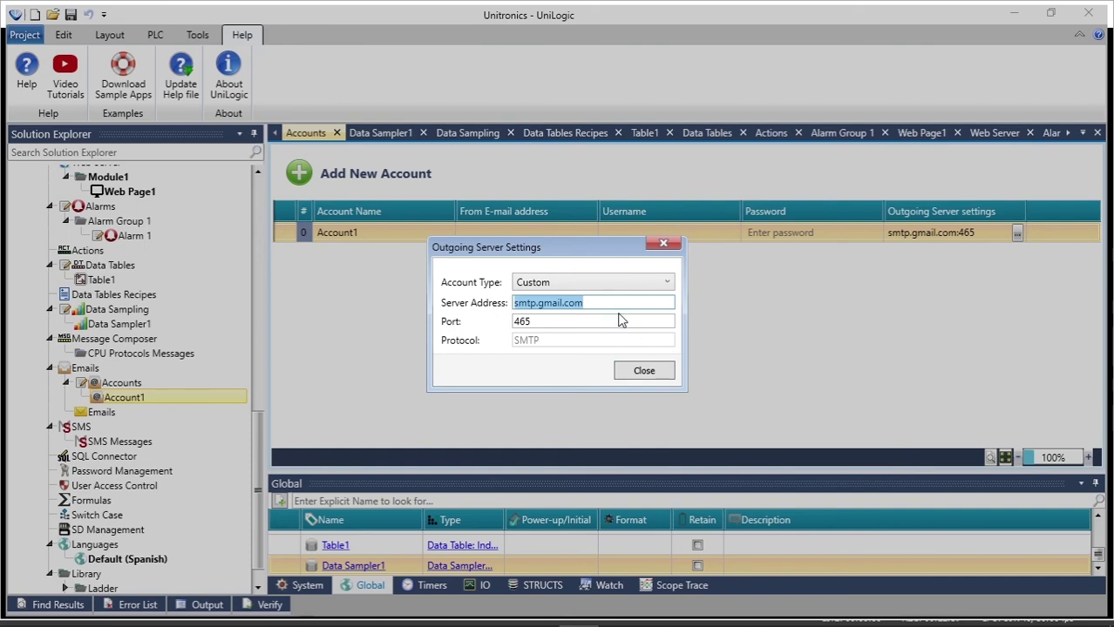
{"action": "left_click", "coordinate": [653, 284]}
{"action": "left_click", "coordinate": [617, 300]}
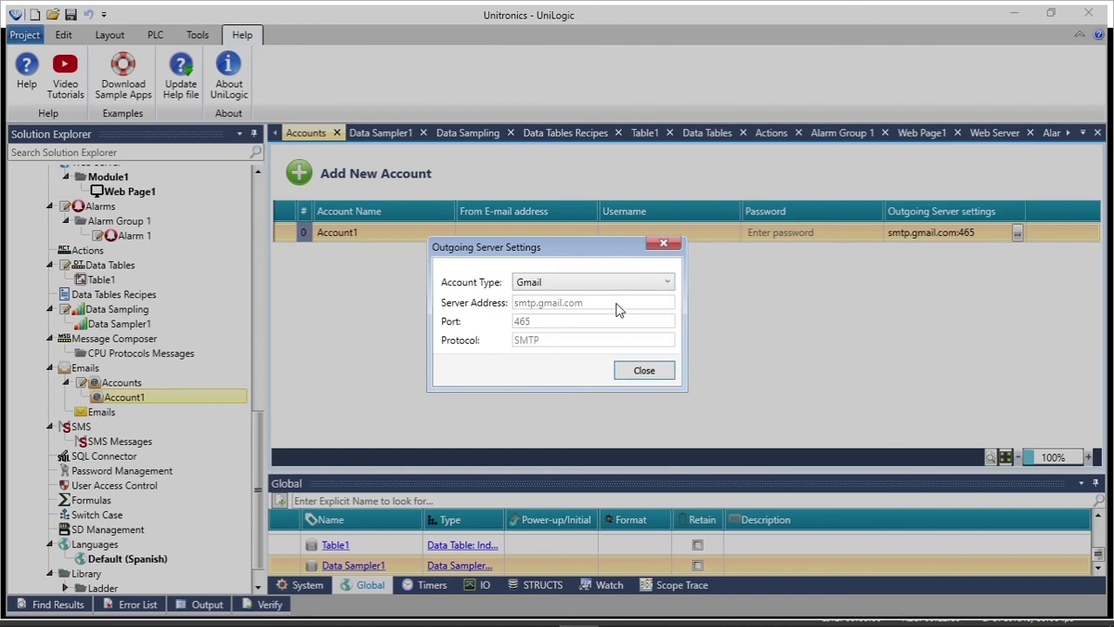
{"action": "left_click", "coordinate": [664, 246]}
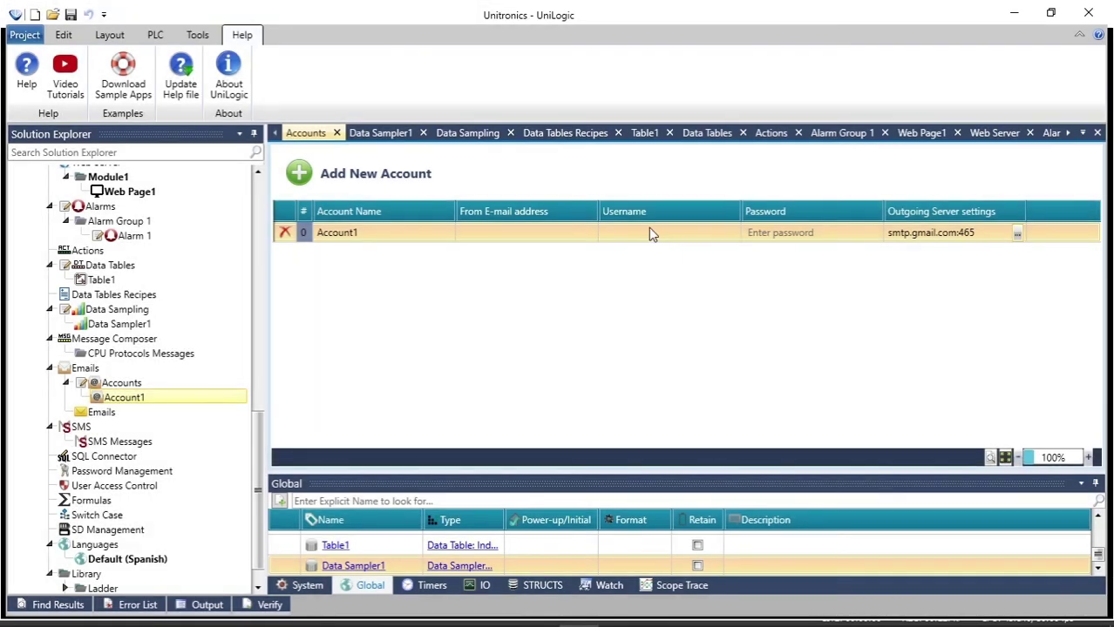
Step: View the project's Emails list and SMS Messages list
{"action": "left_click", "coordinate": [122, 413]}
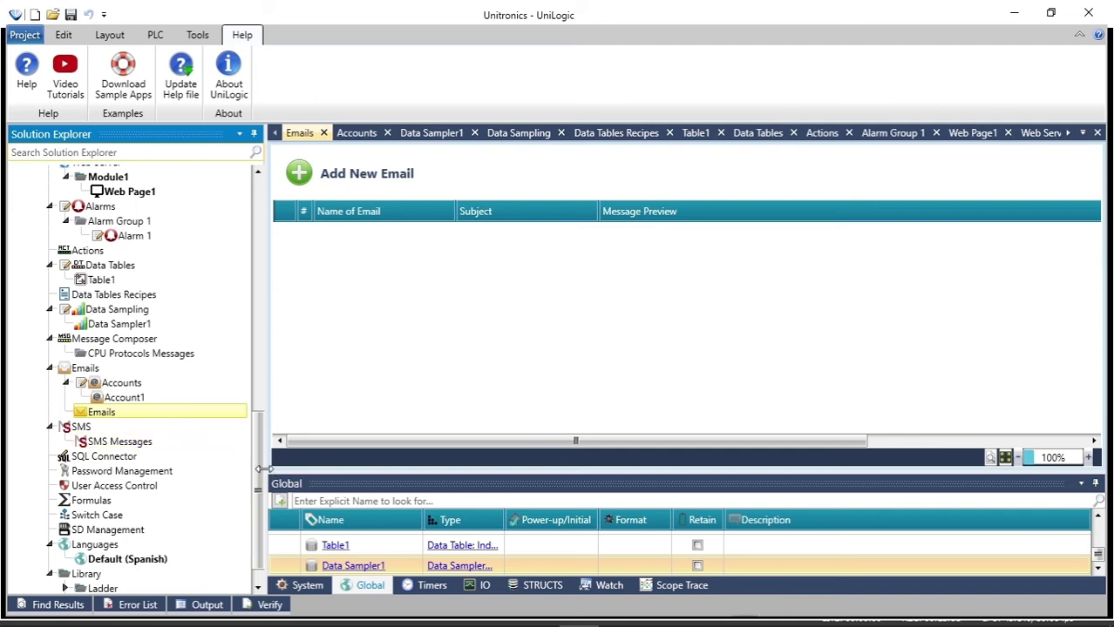
{"action": "scroll", "coordinate": [255, 492], "scroll_direction": "down", "scroll_amount": 1}
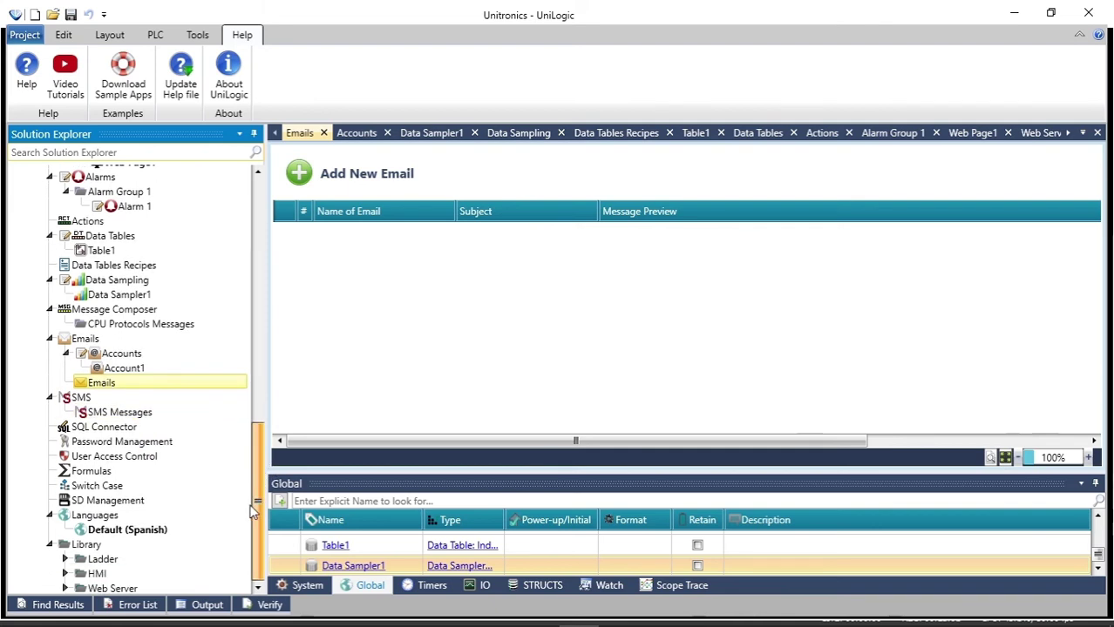
{"action": "left_click", "coordinate": [169, 415]}
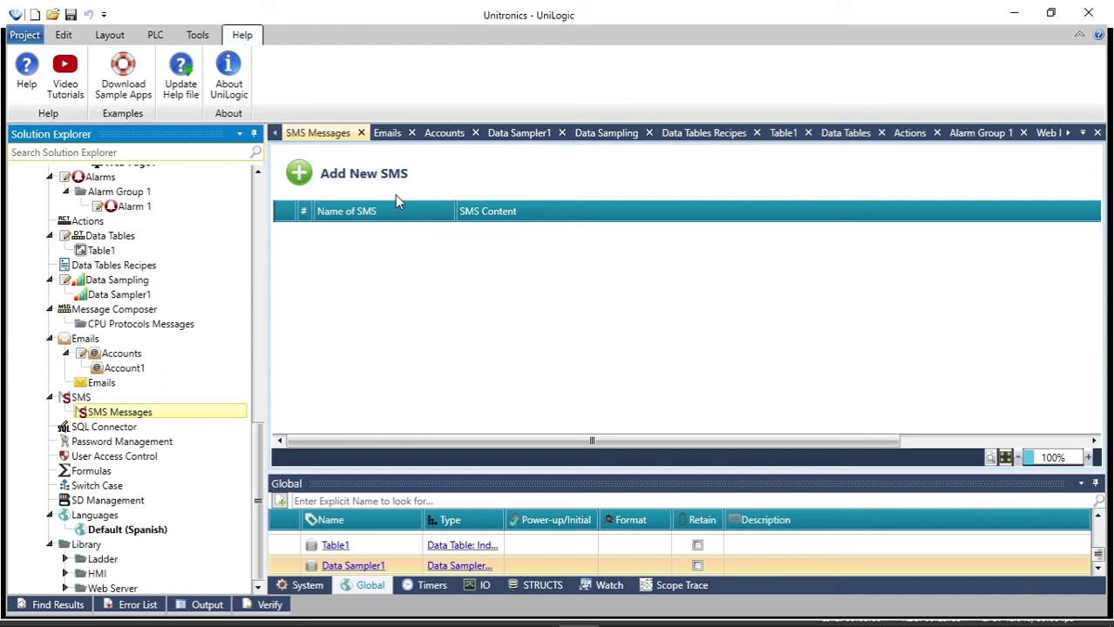
Step: Add a new SQL database in the SQL Connector and open its query list
{"action": "left_click", "coordinate": [196, 428]}
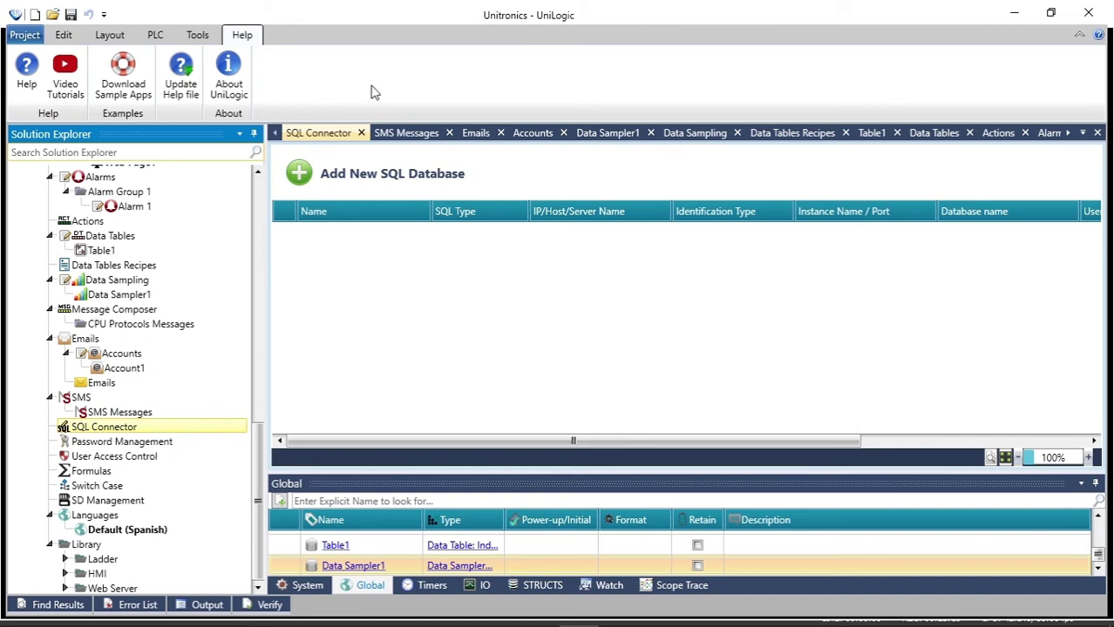
{"action": "left_click", "coordinate": [300, 175]}
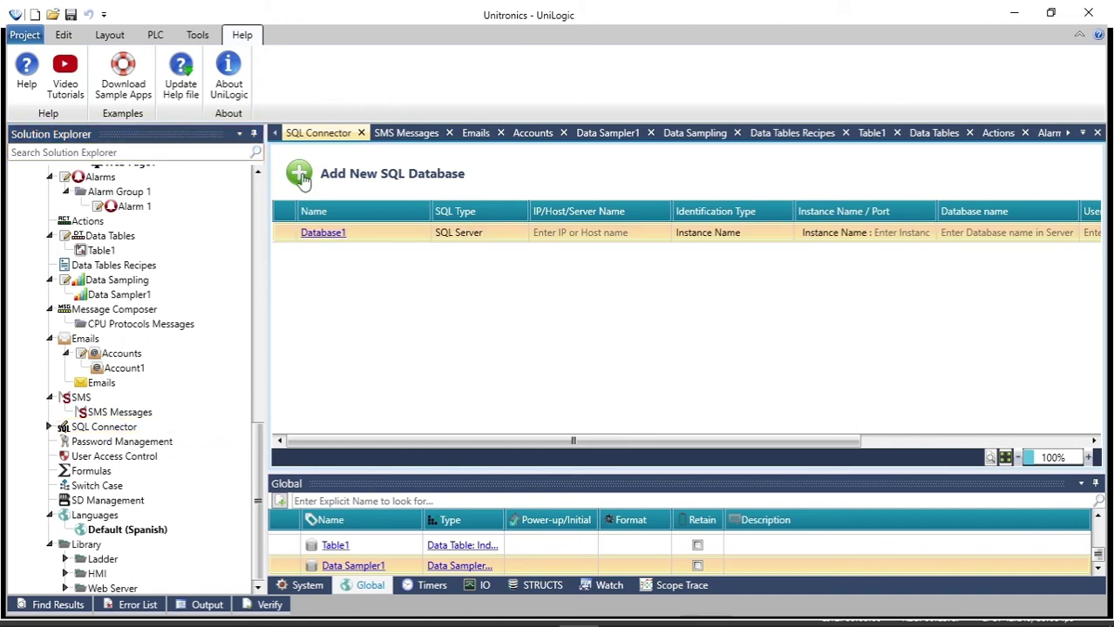
{"action": "left_click", "coordinate": [318, 235]}
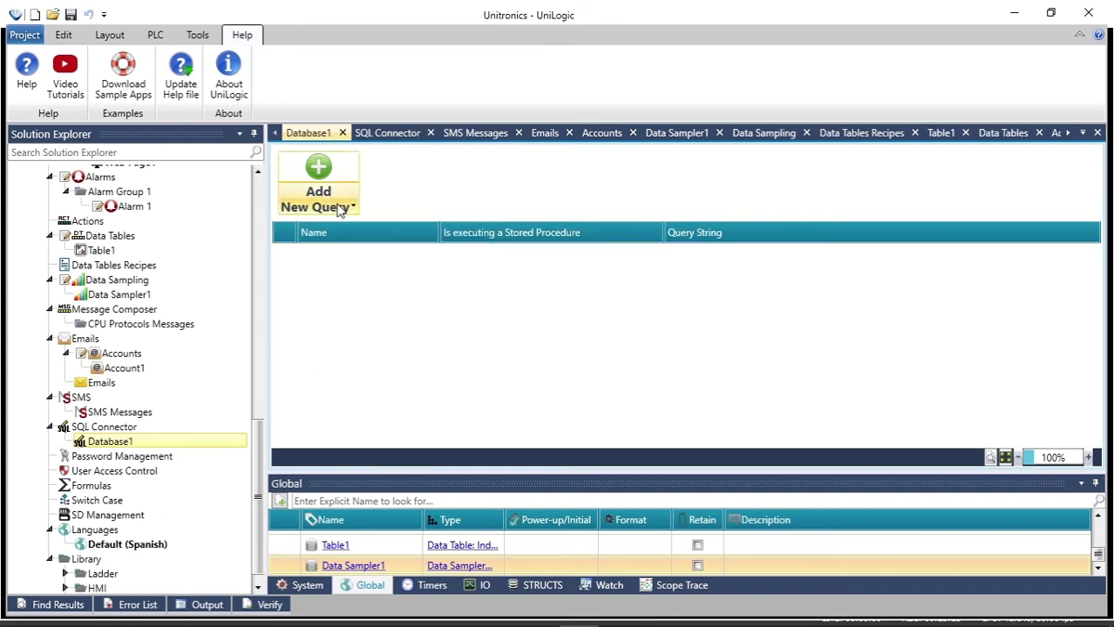
Step: Check the query example options, add a new blank query to the database and enter "dasas" as its SQL text
{"action": "left_click", "coordinate": [340, 209]}
{"action": "mouse_move", "coordinate": [376, 251]}
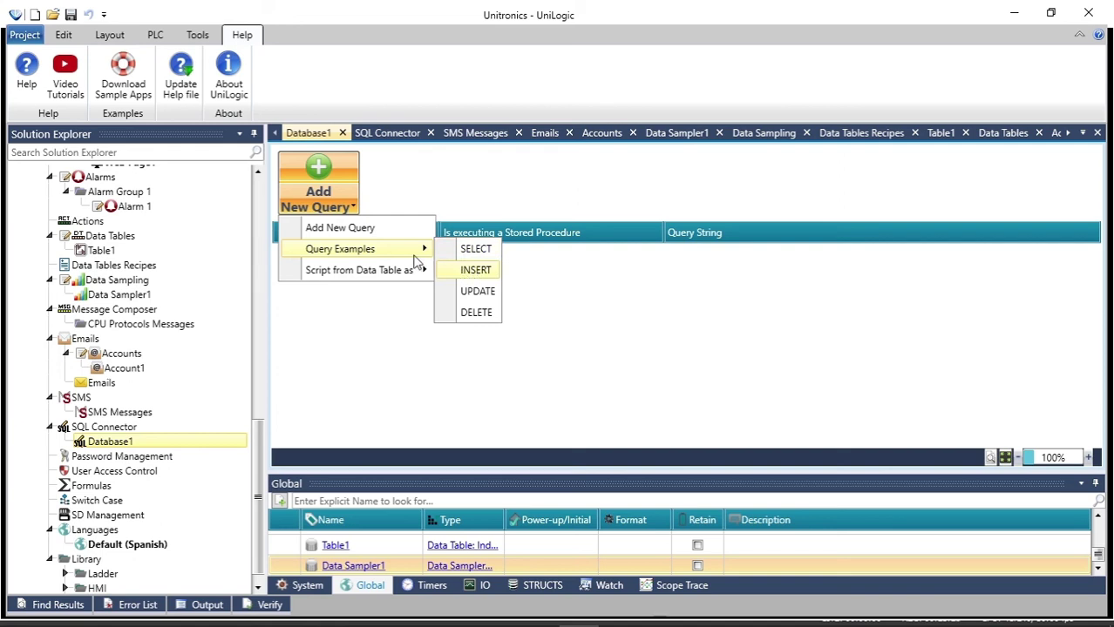
{"action": "left_click", "coordinate": [397, 231]}
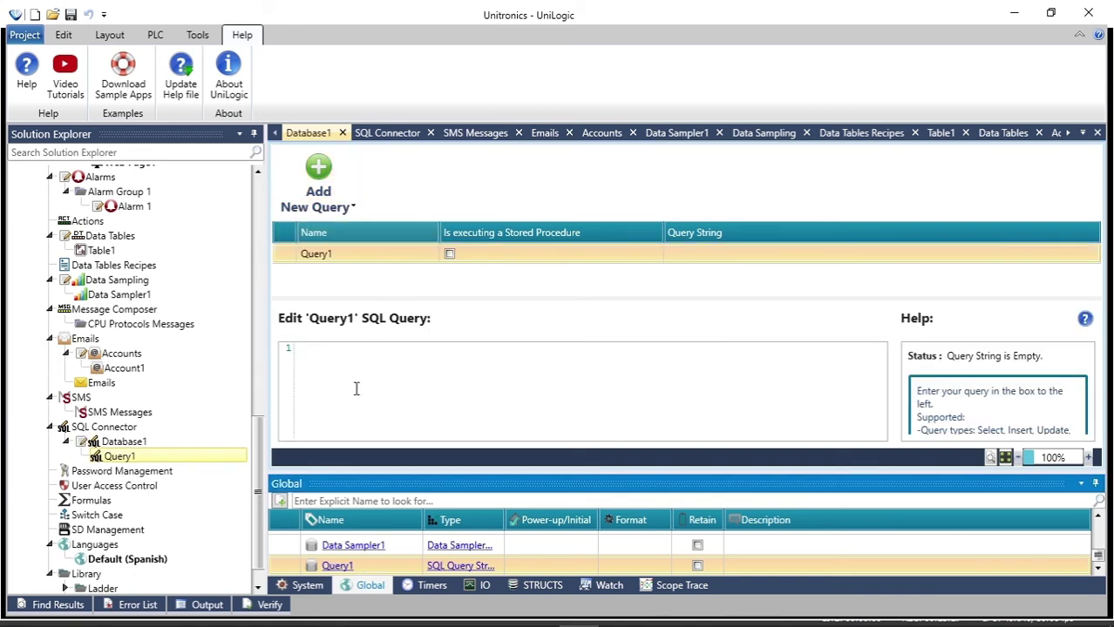
{"action": "left_click", "coordinate": [361, 371]}
{"action": "type", "text": "dasas"}
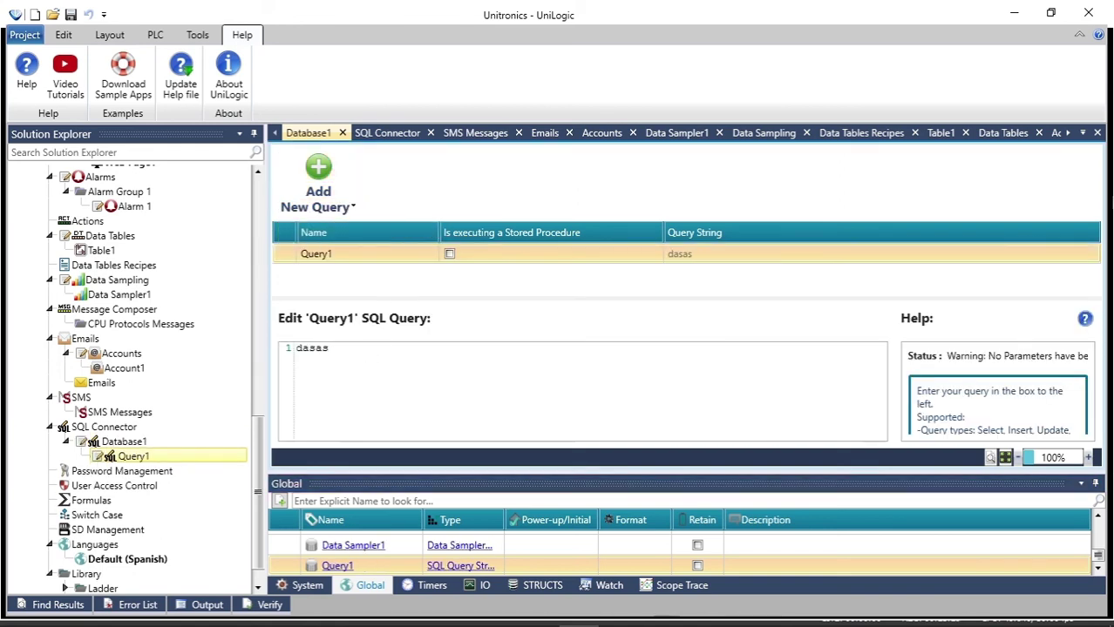
Step: Return to the SQL Connector and check the database's SQL Type options, server name field and remaining connection fields
{"action": "left_click", "coordinate": [139, 444]}
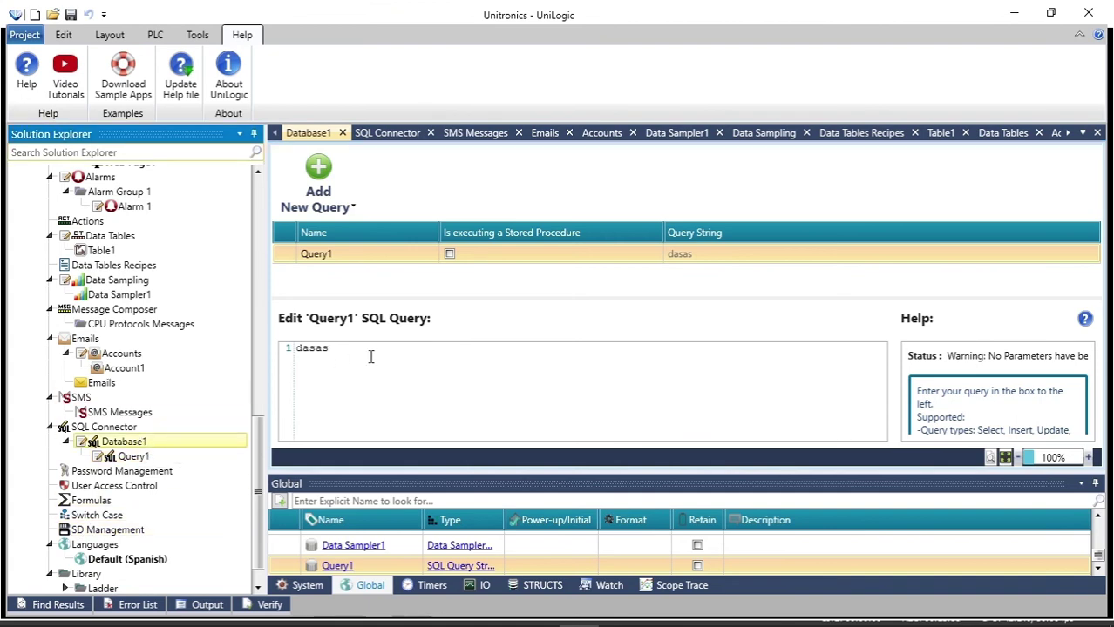
{"action": "double_click", "coordinate": [142, 442]}
{"action": "double_click", "coordinate": [124, 429]}
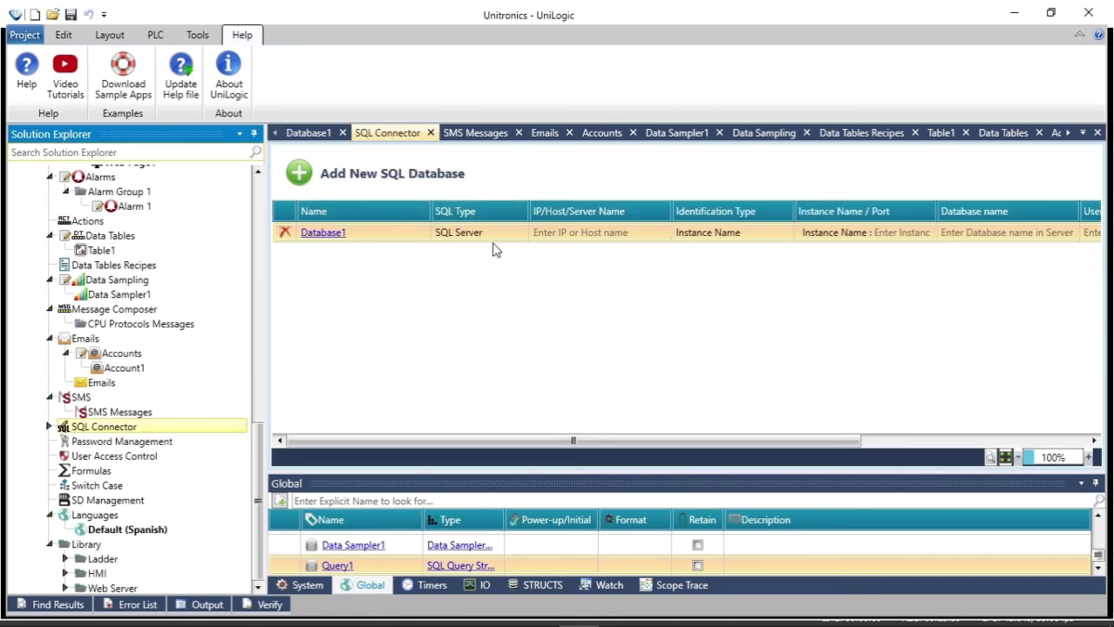
{"action": "left_click", "coordinate": [463, 235]}
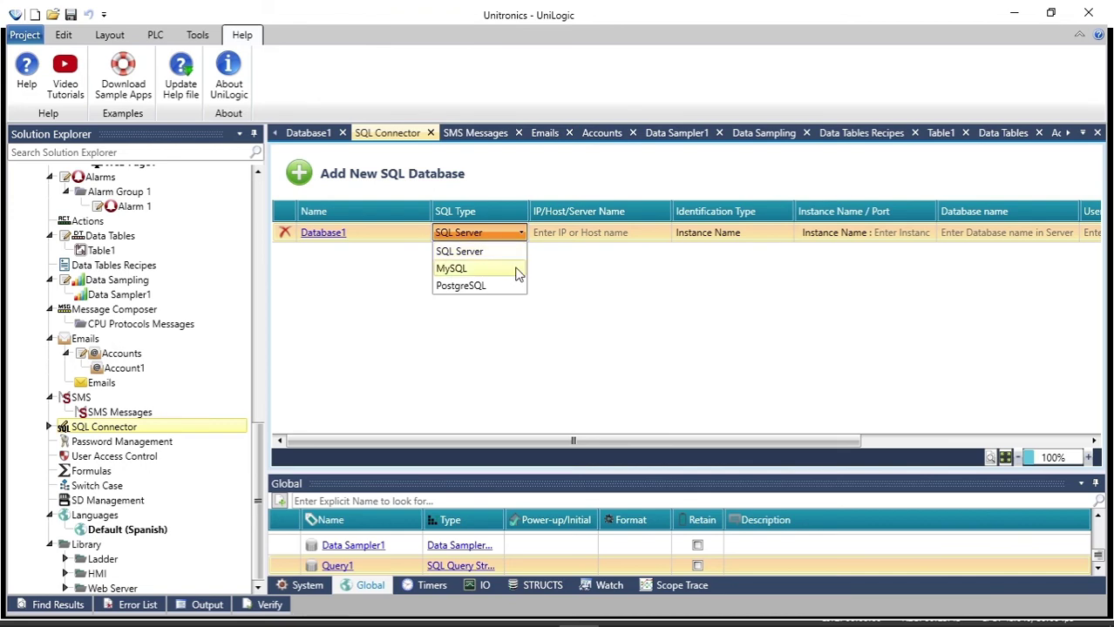
{"action": "left_click", "coordinate": [609, 235]}
{"action": "left_click", "coordinate": [609, 236]}
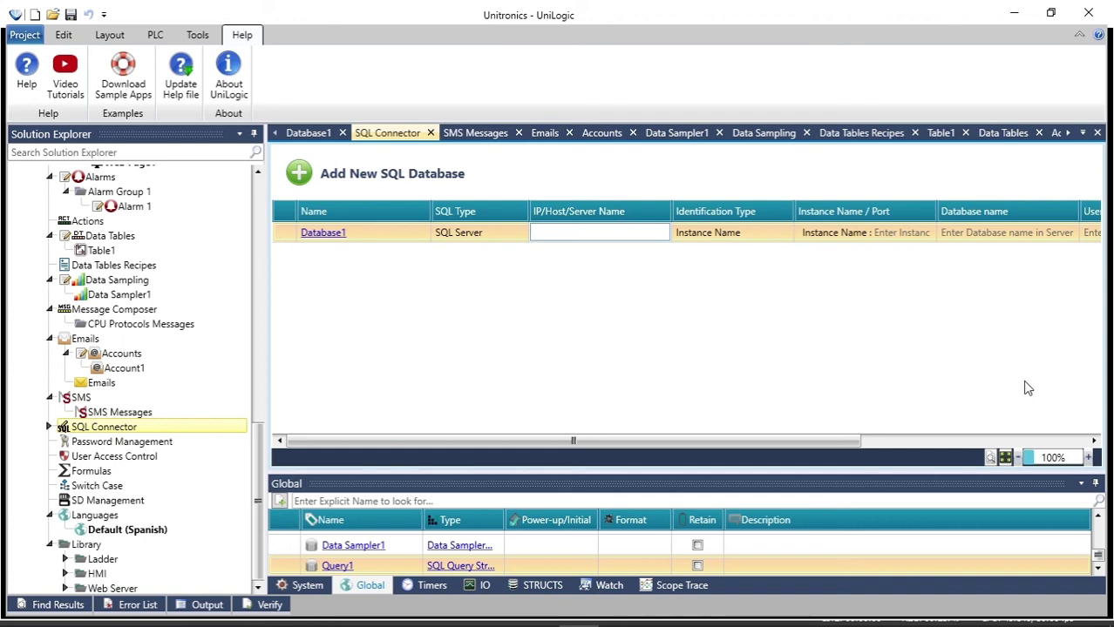
{"action": "left_click_drag", "start_coordinate": [888, 438], "coordinate": [967, 434]}
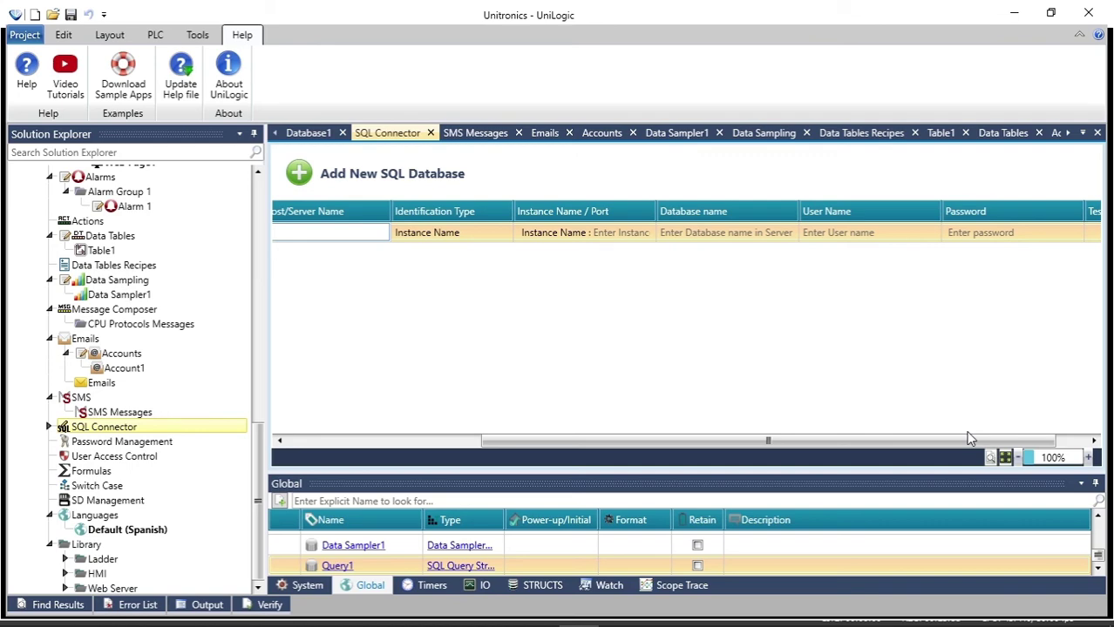
Step: View the Password Management options and the User Access Control page
{"action": "left_click", "coordinate": [180, 446]}
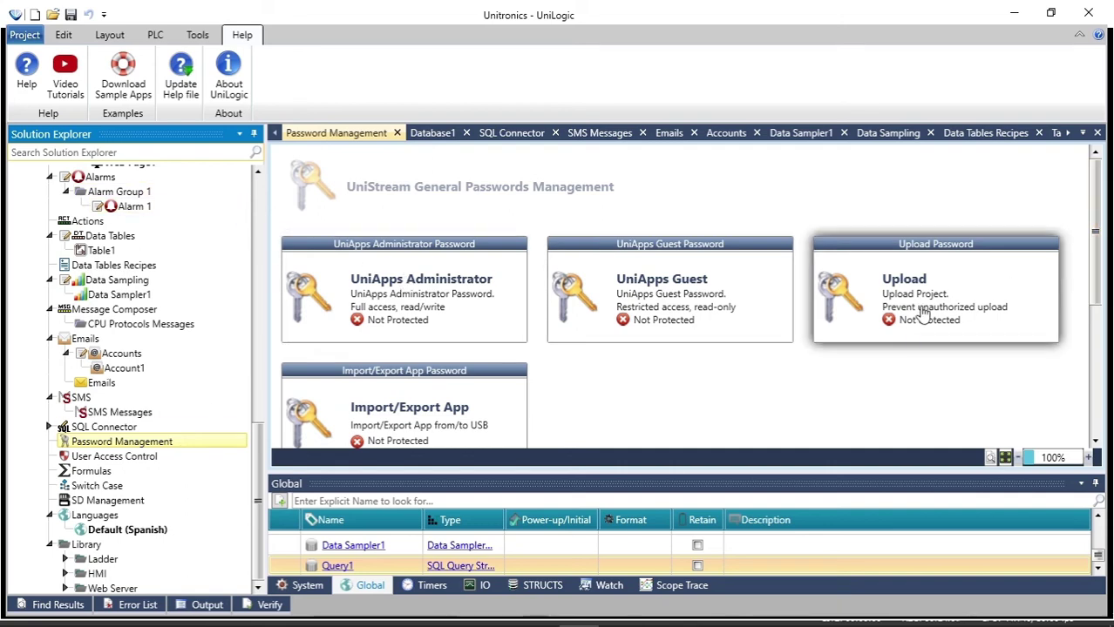
{"action": "mouse_move", "coordinate": [1099, 257]}
{"action": "left_mouse_down"}
{"action": "mouse_move", "coordinate": [1098, 320]}
{"action": "mouse_move", "coordinate": [1074, 391]}
{"action": "mouse_move", "coordinate": [1099, 320]}
{"action": "mouse_move", "coordinate": [1103, 250]}
{"action": "left_mouse_up"}
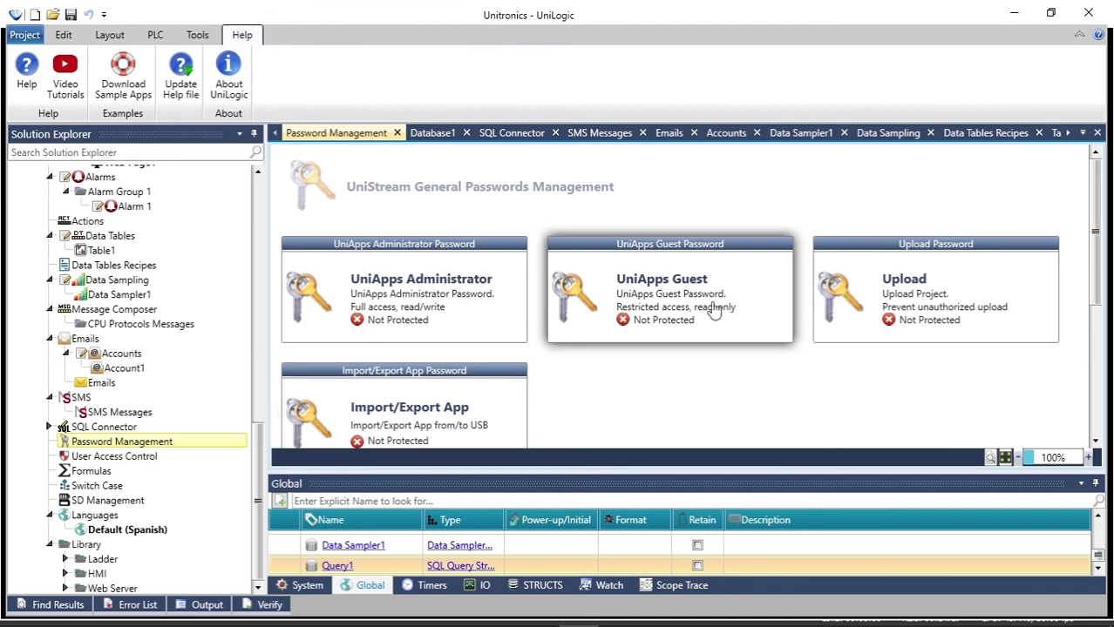
{"action": "left_click", "coordinate": [192, 462]}
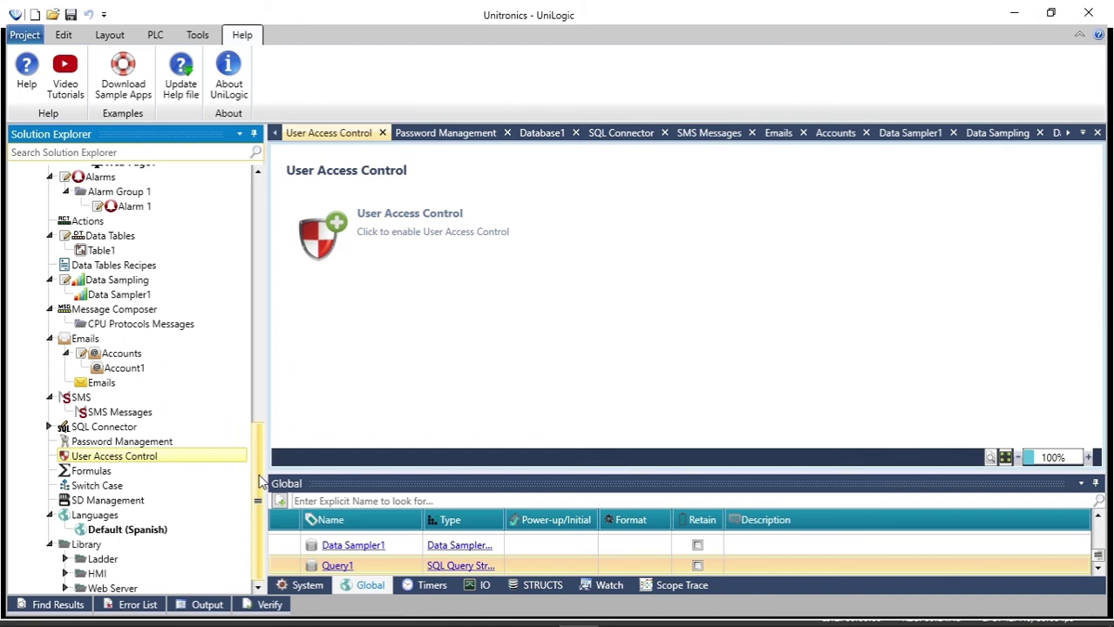
Step: Add a new formula to the project and enter a+b*c/e as its expression
{"action": "left_click", "coordinate": [192, 473]}
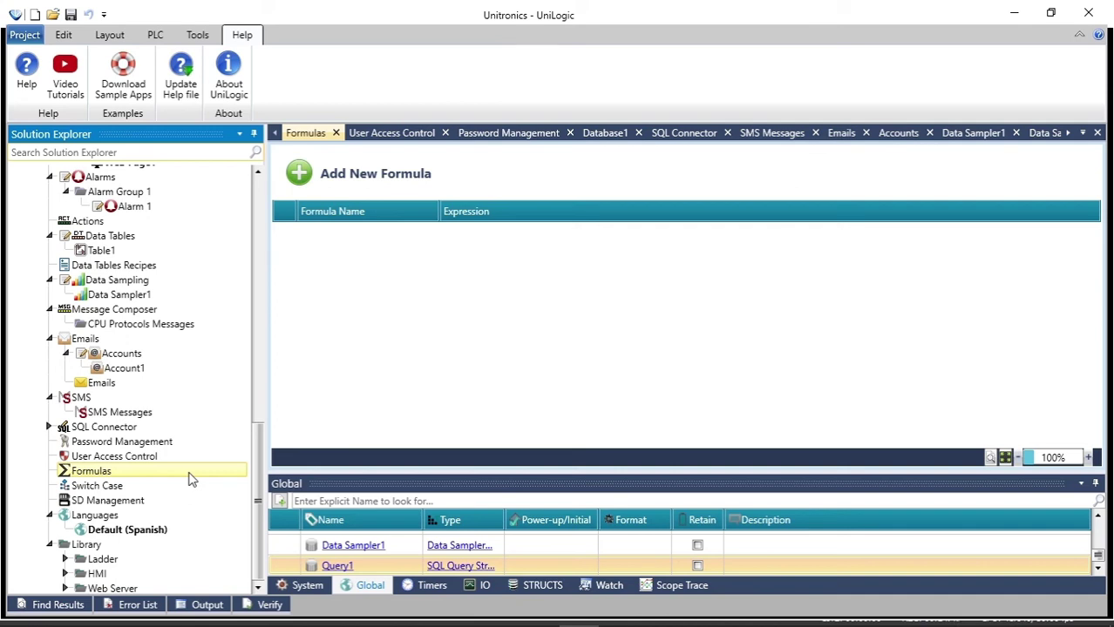
{"action": "left_click", "coordinate": [367, 170]}
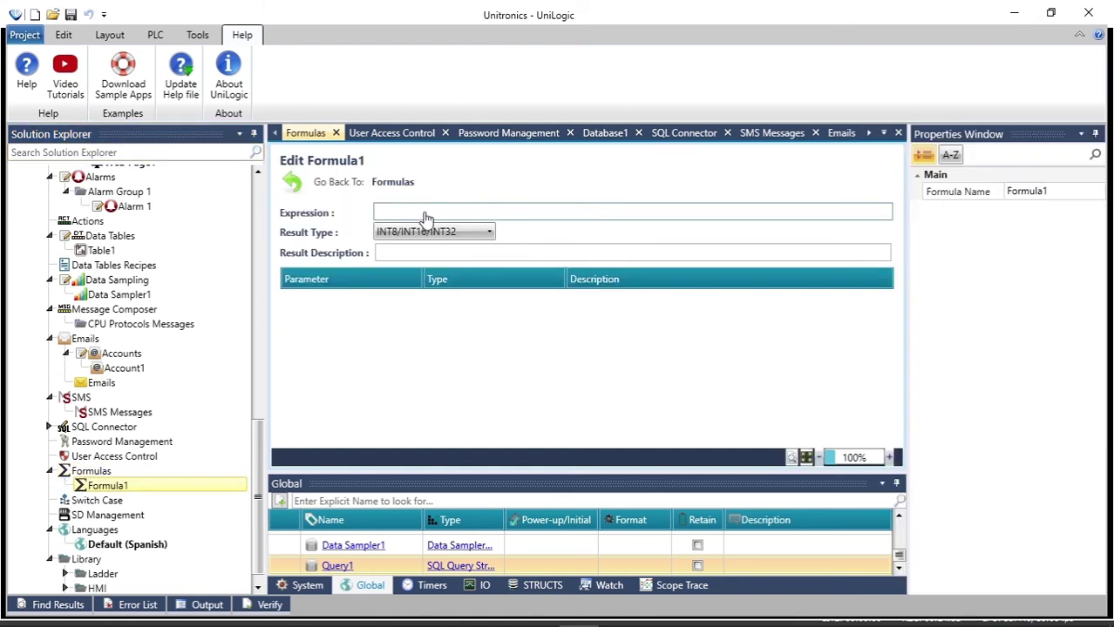
{"action": "left_click", "coordinate": [426, 214]}
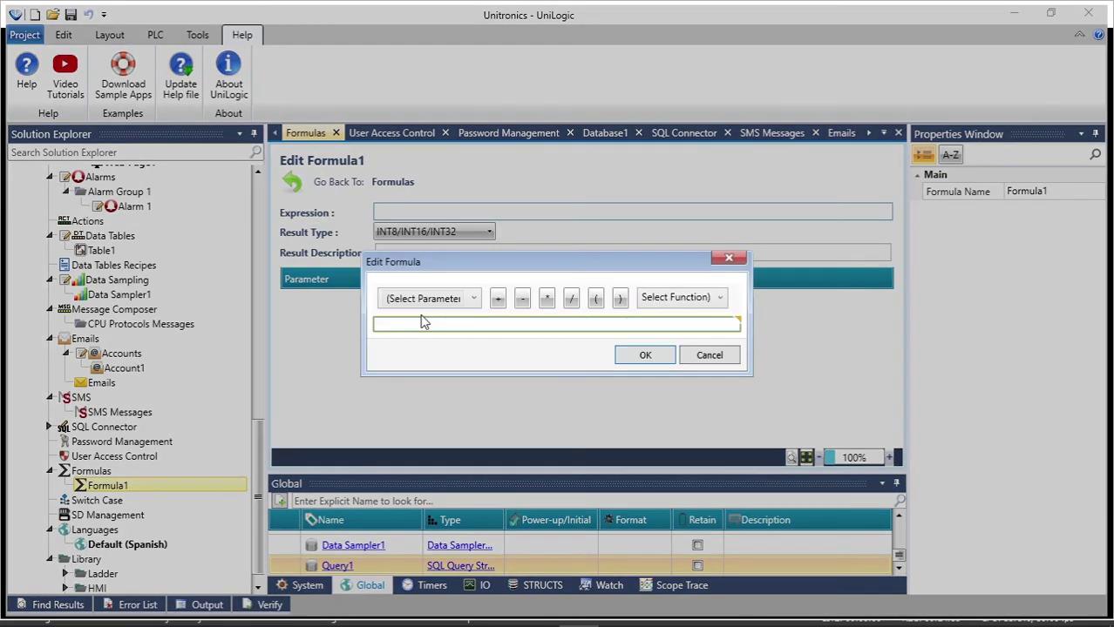
{"action": "type", "text": "a+b*"}
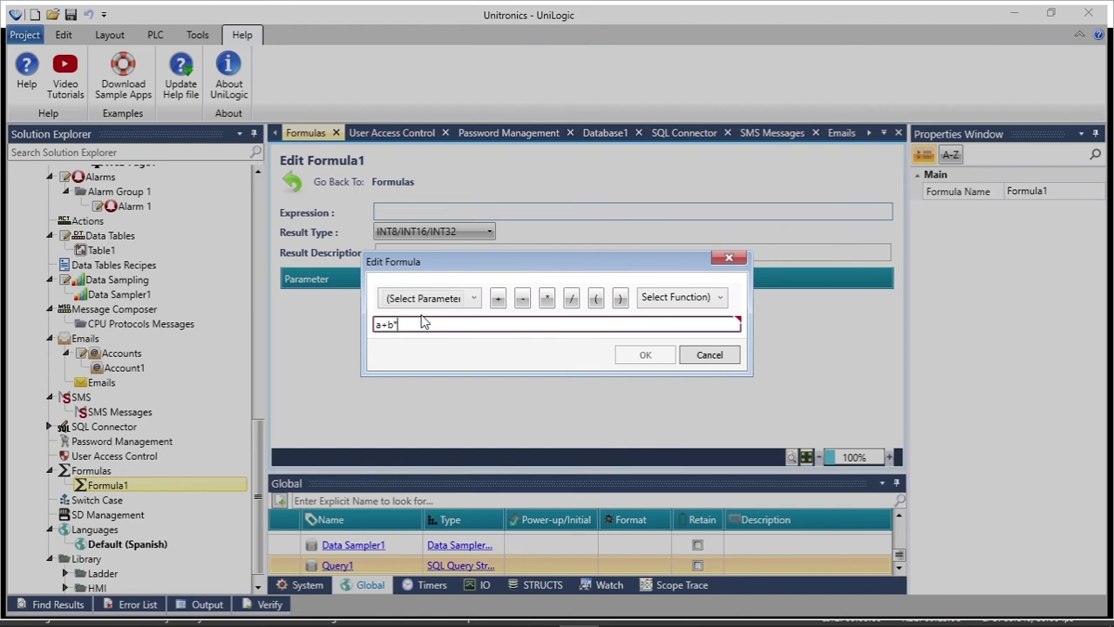
{"action": "type", "text": "c"}
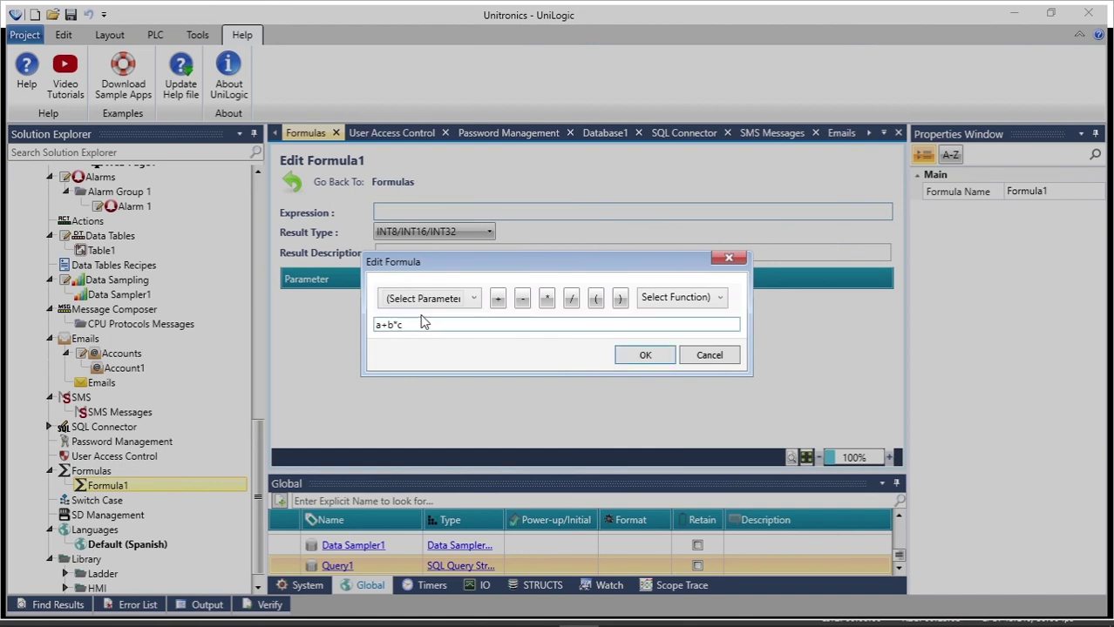
{"action": "type", "text": "/"}
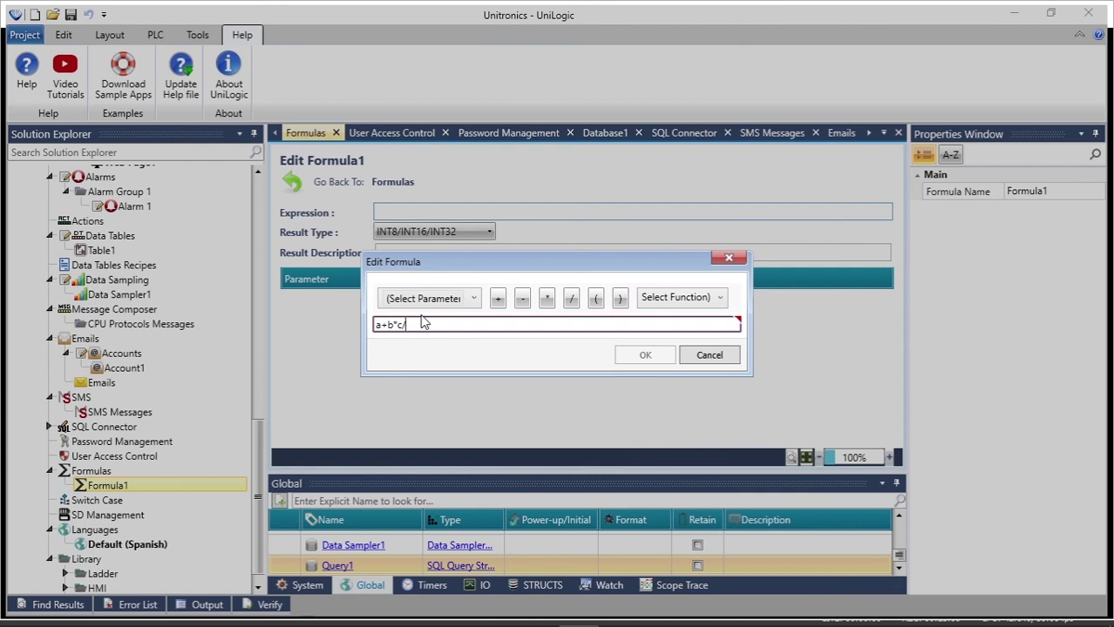
{"action": "type", "text": "e"}
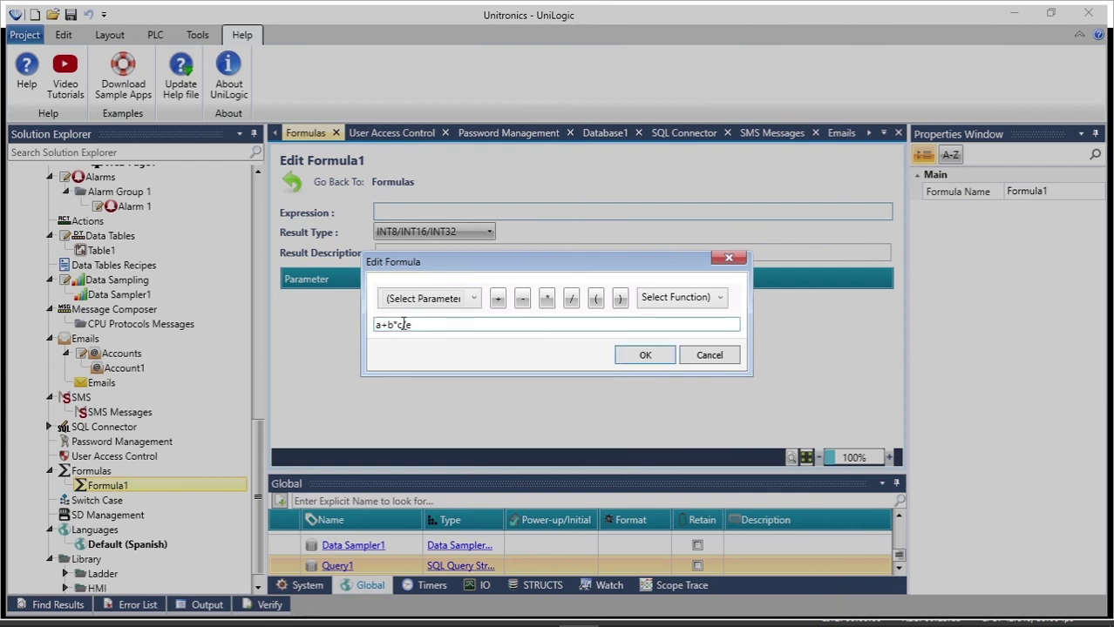
Step: Enclose the a+b*c part of the expression in parentheses, giving (a+b*c)/e, and accept the formula
{"action": "left_click", "coordinate": [404, 324]}
{"action": "type", "text": ")"}
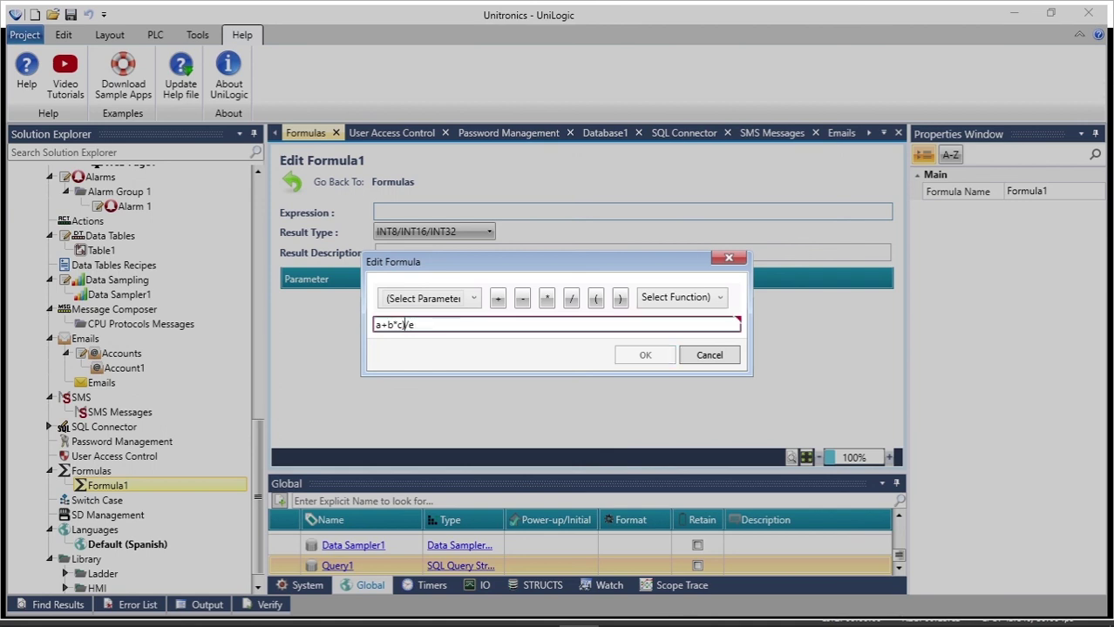
{"action": "left_click", "coordinate": [375, 324]}
{"action": "type", "text": "("}
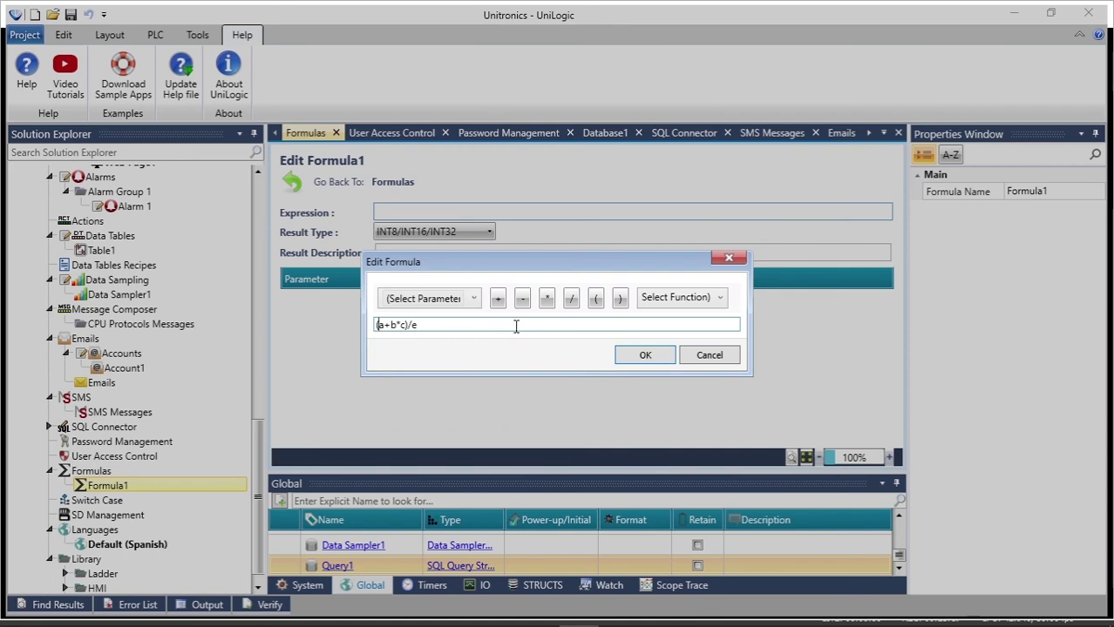
{"action": "left_click", "coordinate": [645, 360]}
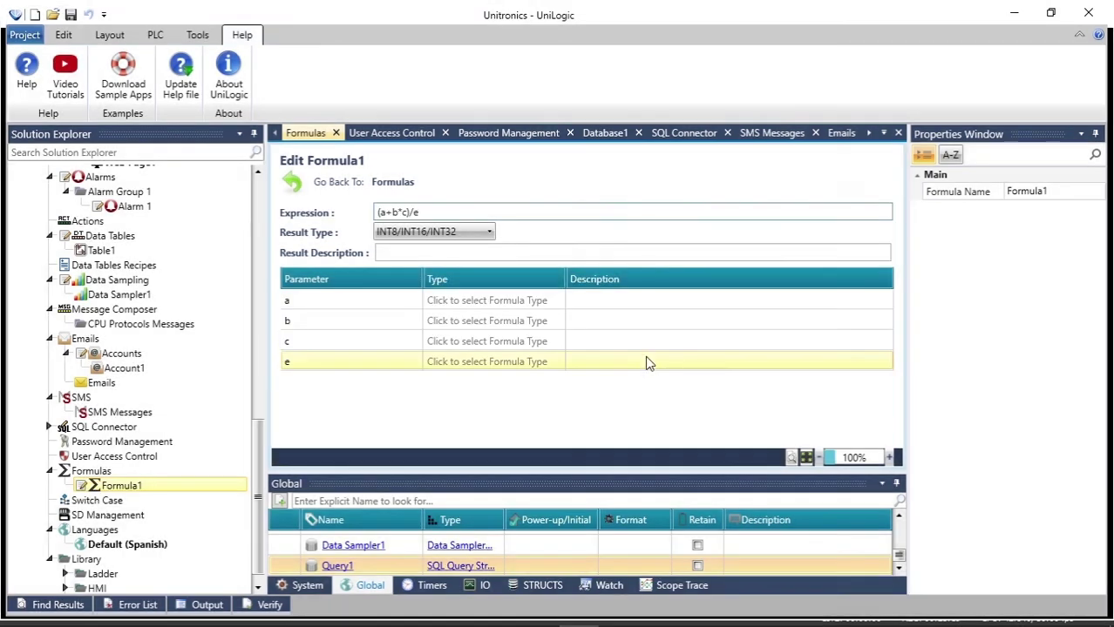
Step: Set the formula's result type to REAL and go to its result description field
{"action": "left_click", "coordinate": [409, 237]}
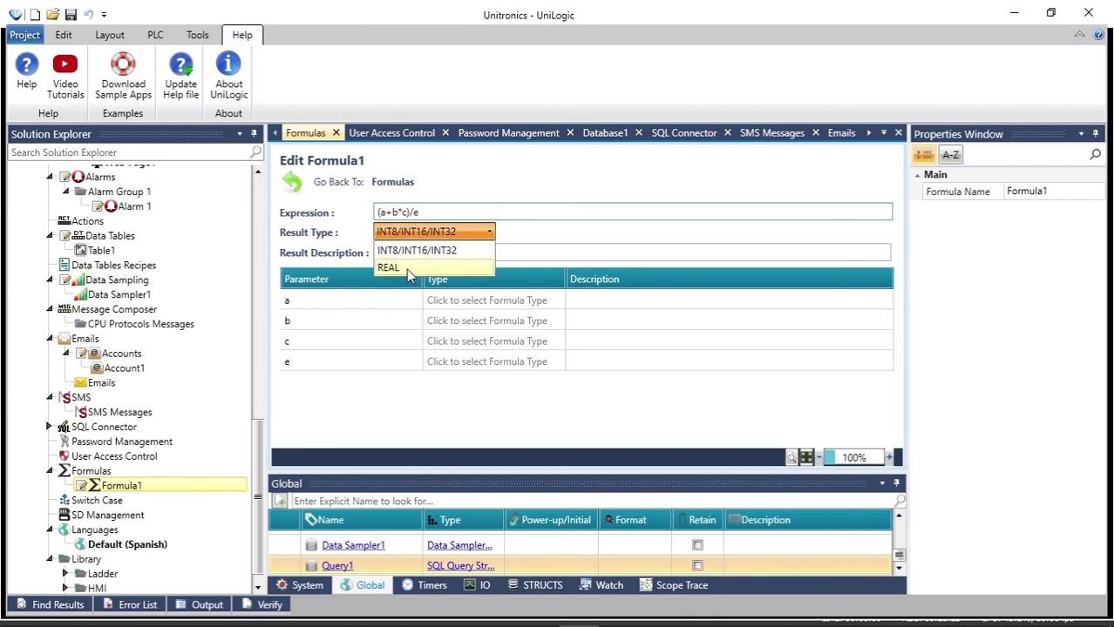
{"action": "left_click", "coordinate": [406, 265]}
{"action": "left_click", "coordinate": [427, 254]}
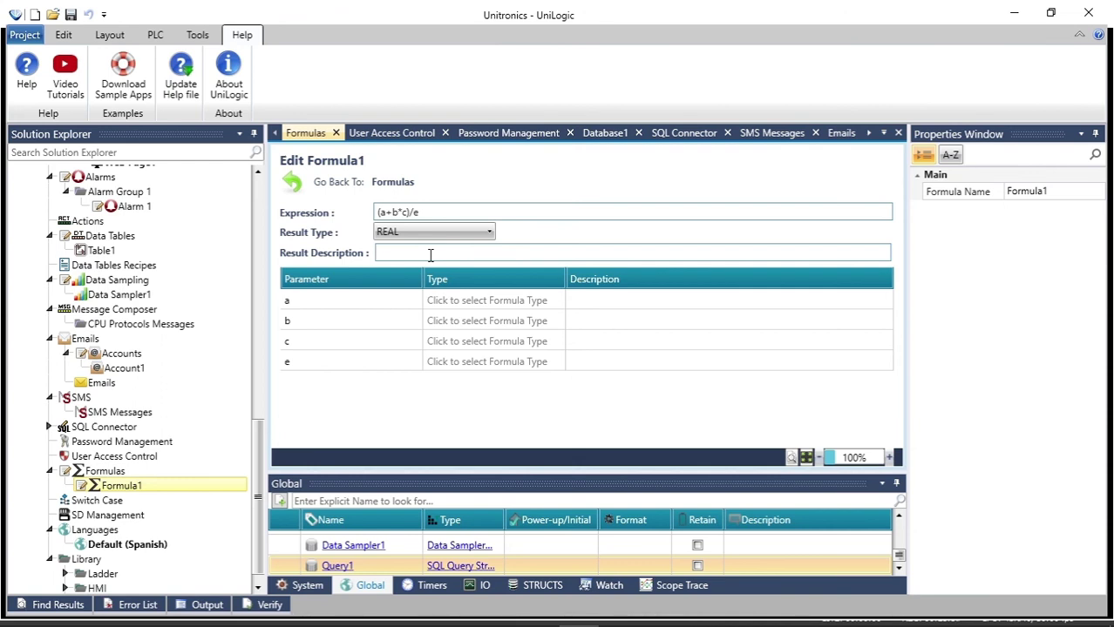
Step: Check the type options and the description field available for formula parameter a
{"action": "left_click", "coordinate": [464, 300]}
{"action": "left_click", "coordinate": [476, 302]}
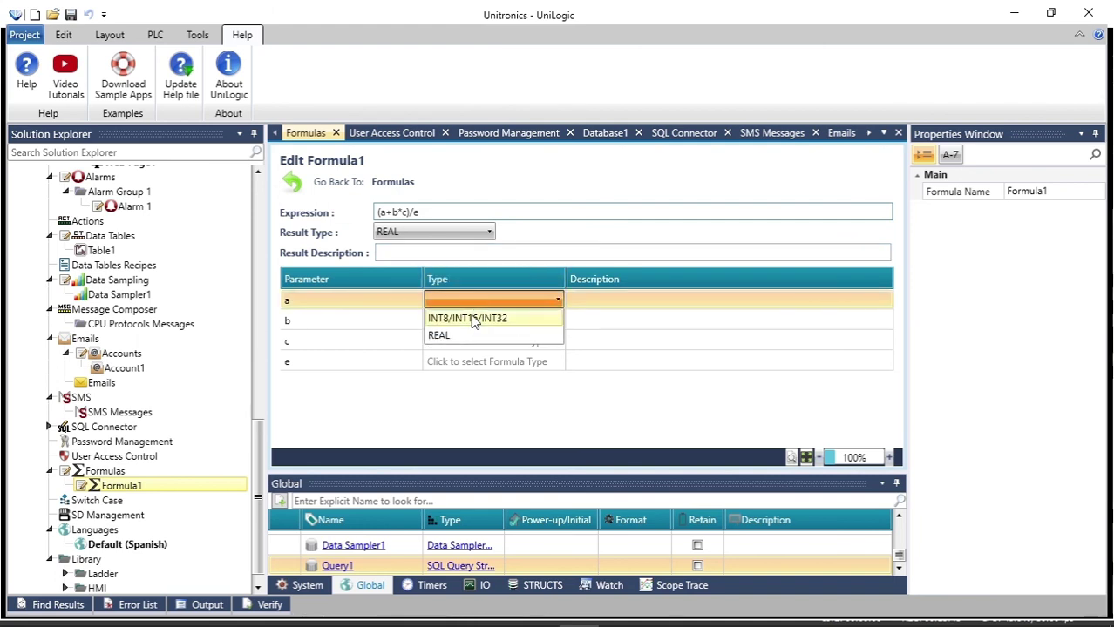
{"action": "left_click", "coordinate": [460, 375]}
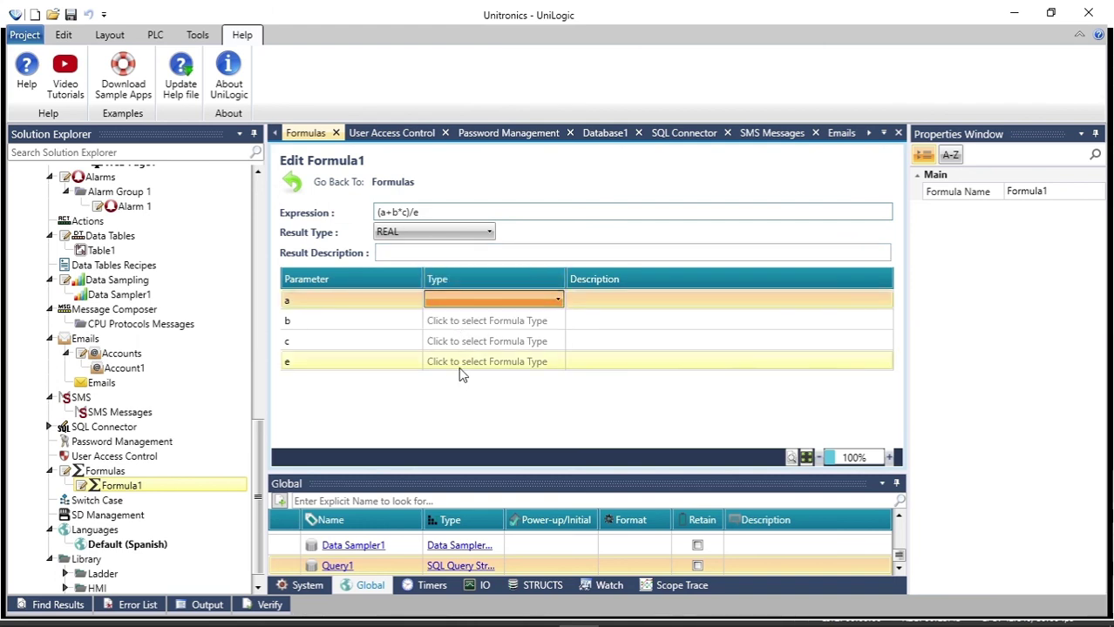
{"action": "left_click", "coordinate": [602, 299]}
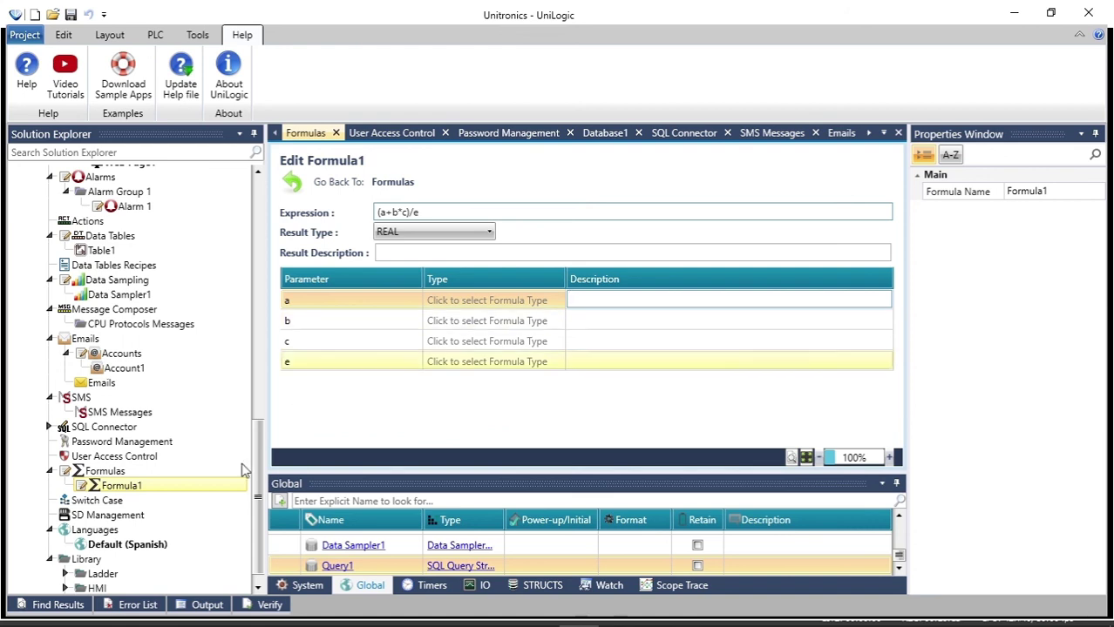
Step: In SD Management, set the maximal number of Data Sampler files on the SD card to 512
{"action": "left_click_drag", "start_coordinate": [255, 502], "coordinate": [251, 546]}
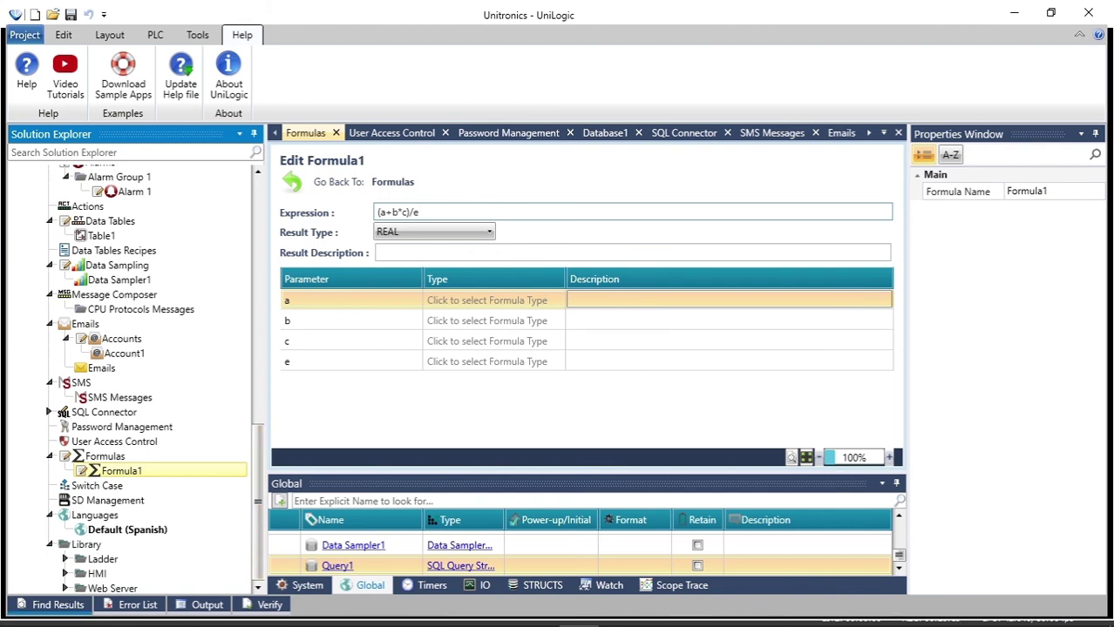
{"action": "left_click", "coordinate": [103, 501]}
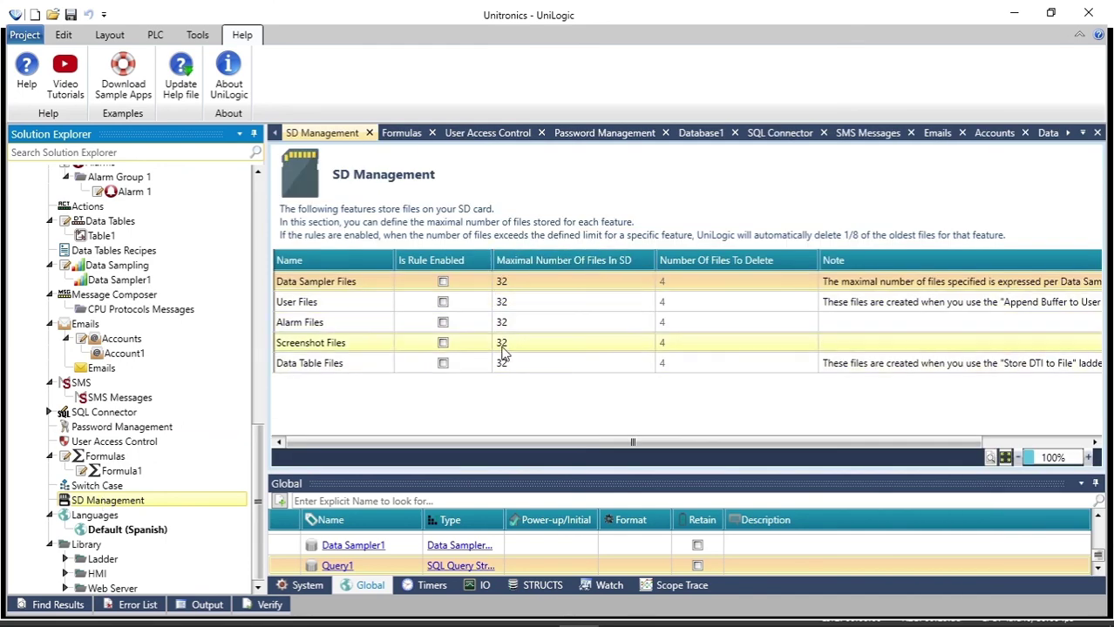
{"action": "left_click", "coordinate": [541, 286]}
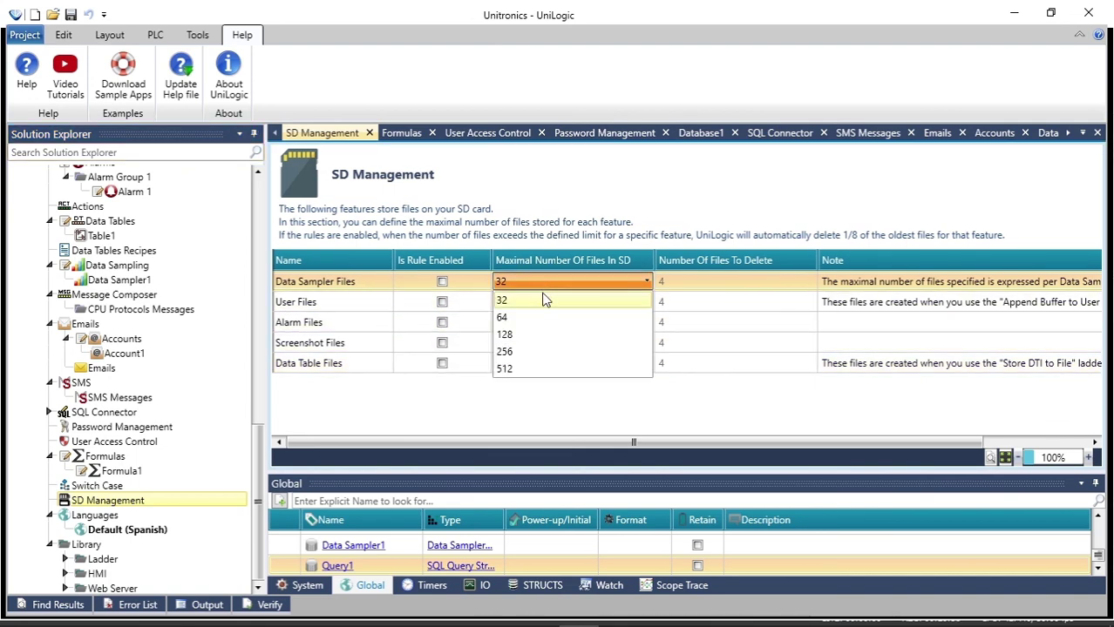
{"action": "left_click", "coordinate": [547, 368]}
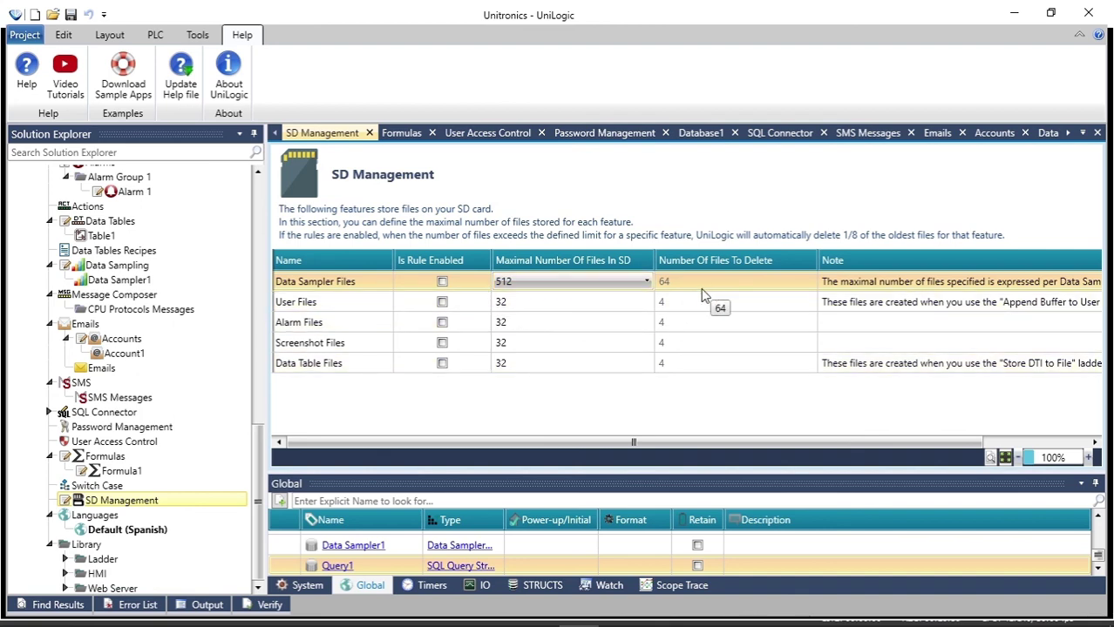
{"action": "left_click", "coordinate": [667, 280]}
{"action": "left_click", "coordinate": [642, 288]}
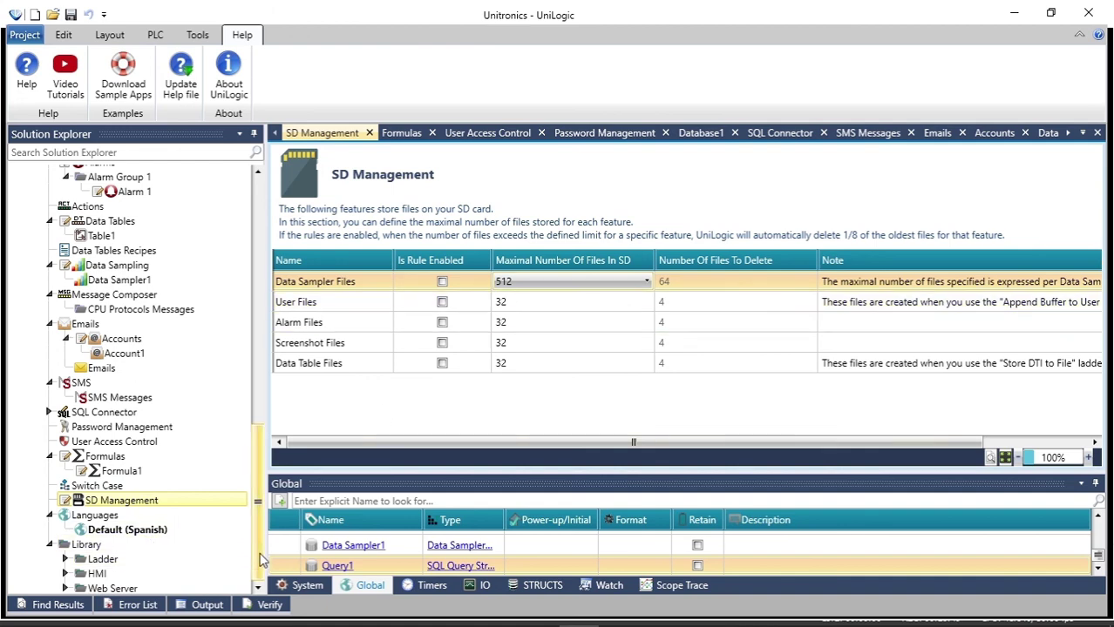
{"action": "left_click_drag", "start_coordinate": [259, 493], "coordinate": [252, 215]}
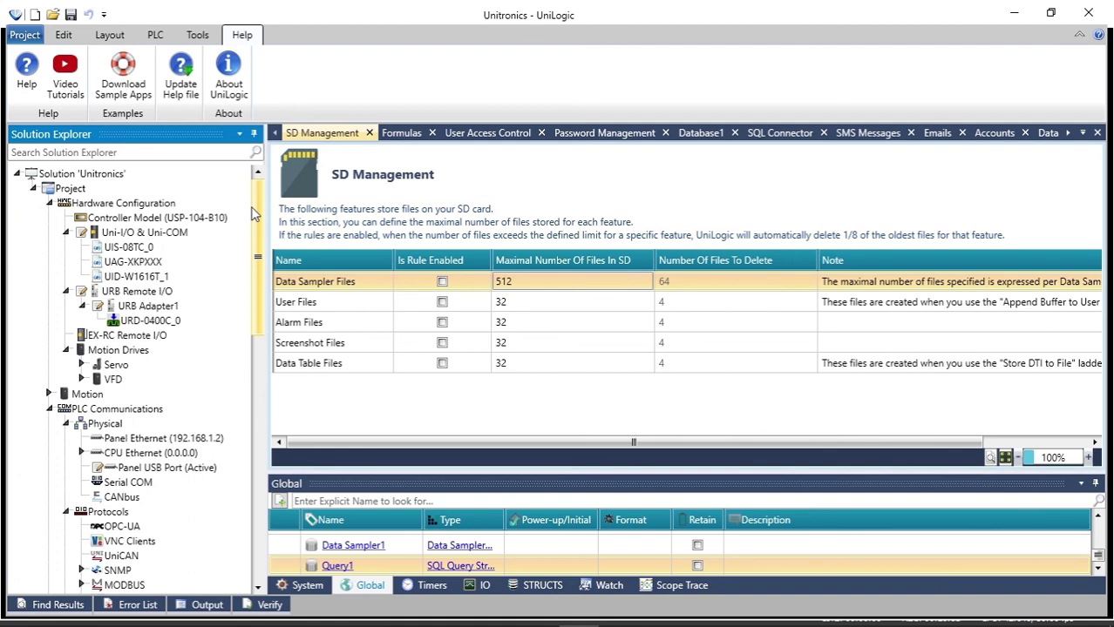